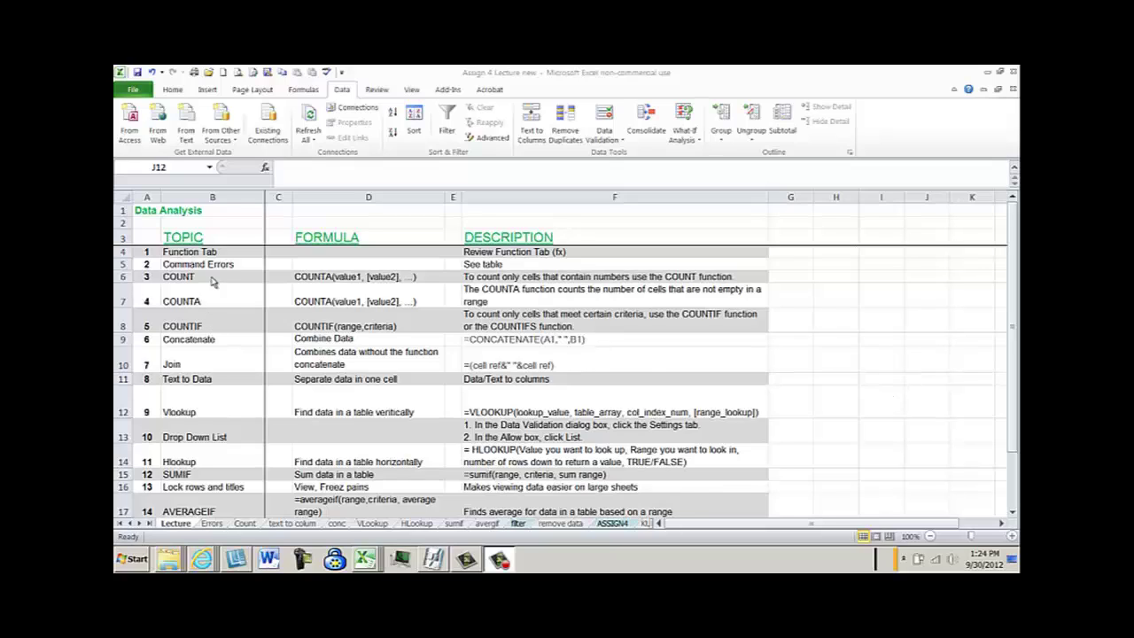
- Browse the descriptions of the AVERAGE, HYPERLINK and MAX functions in the Insert Function dialog without inserting any
left_click(265, 170)
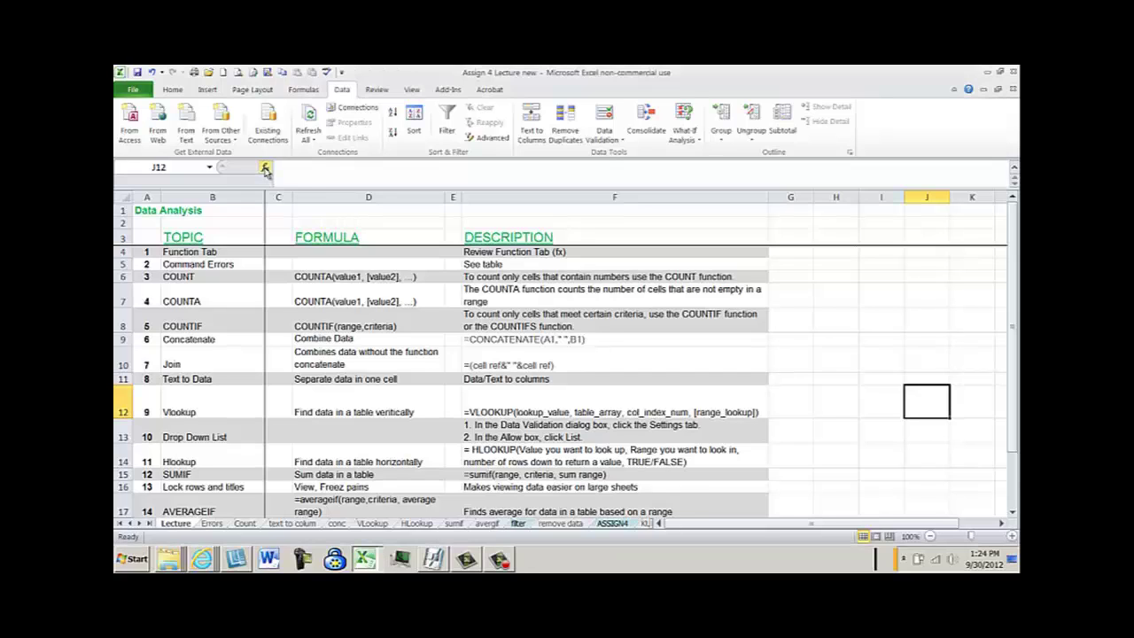
left_click(265, 171)
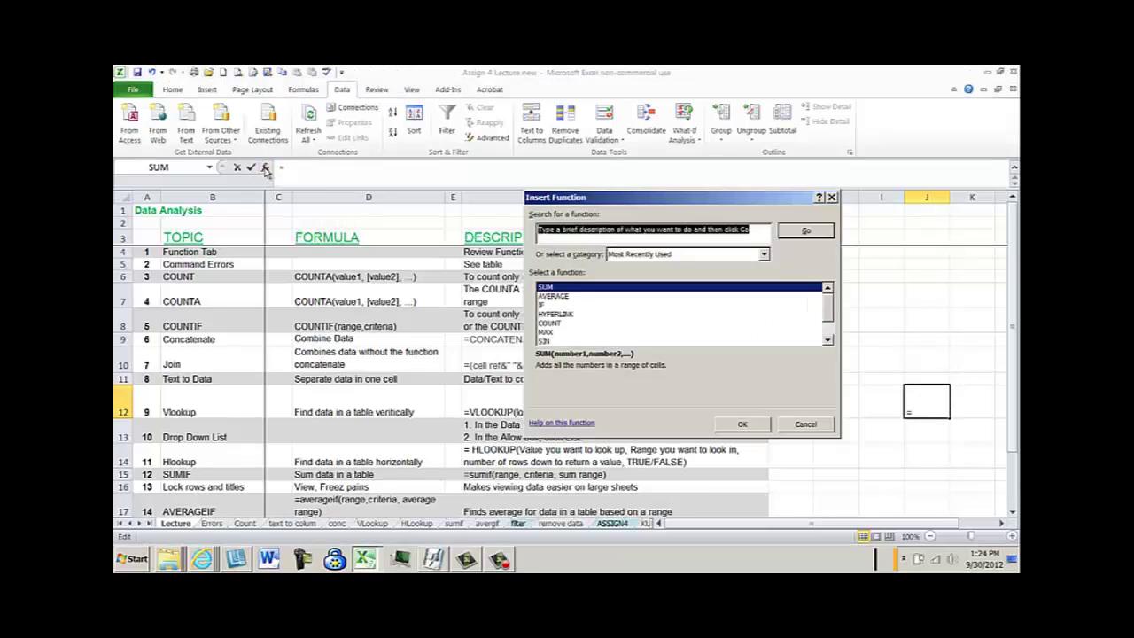
left_click(554, 296)
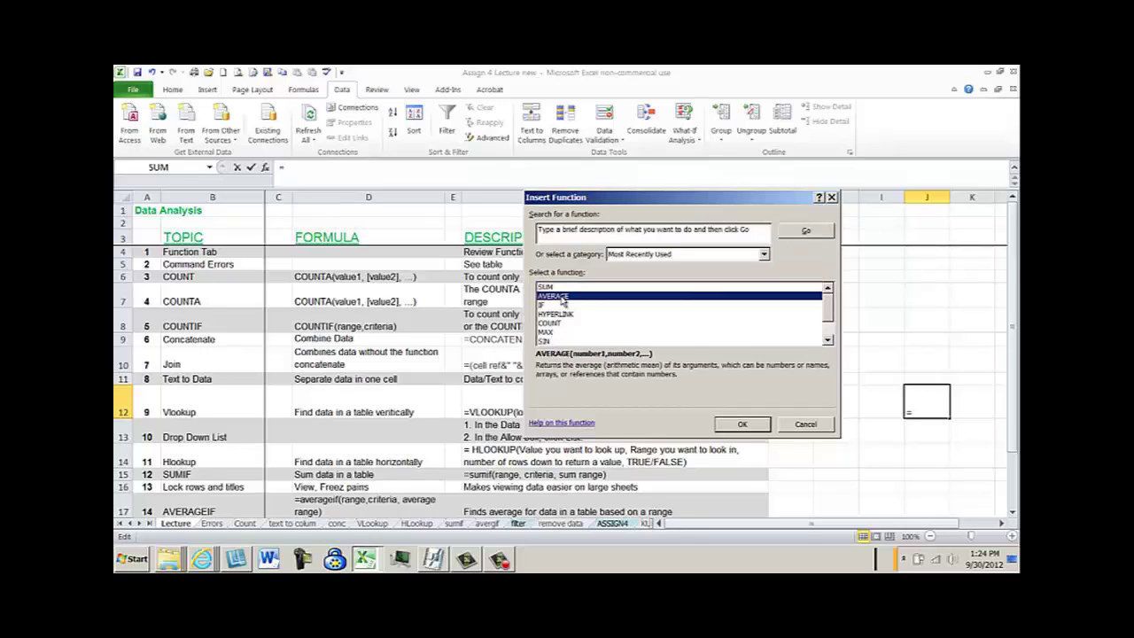
left_click(553, 315)
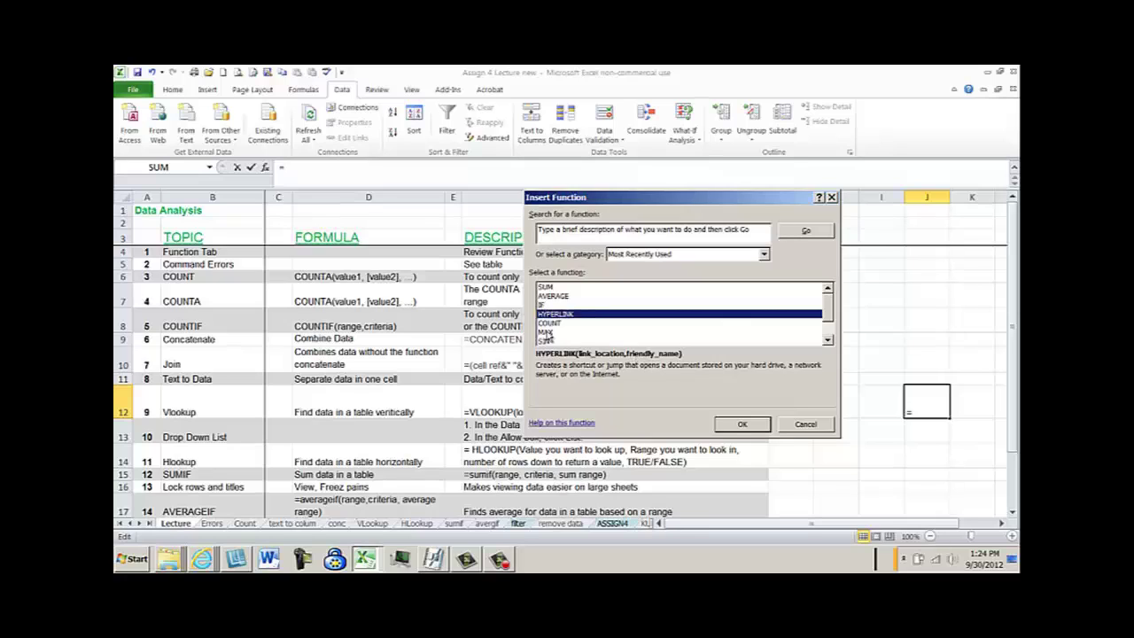
left_click(548, 332)
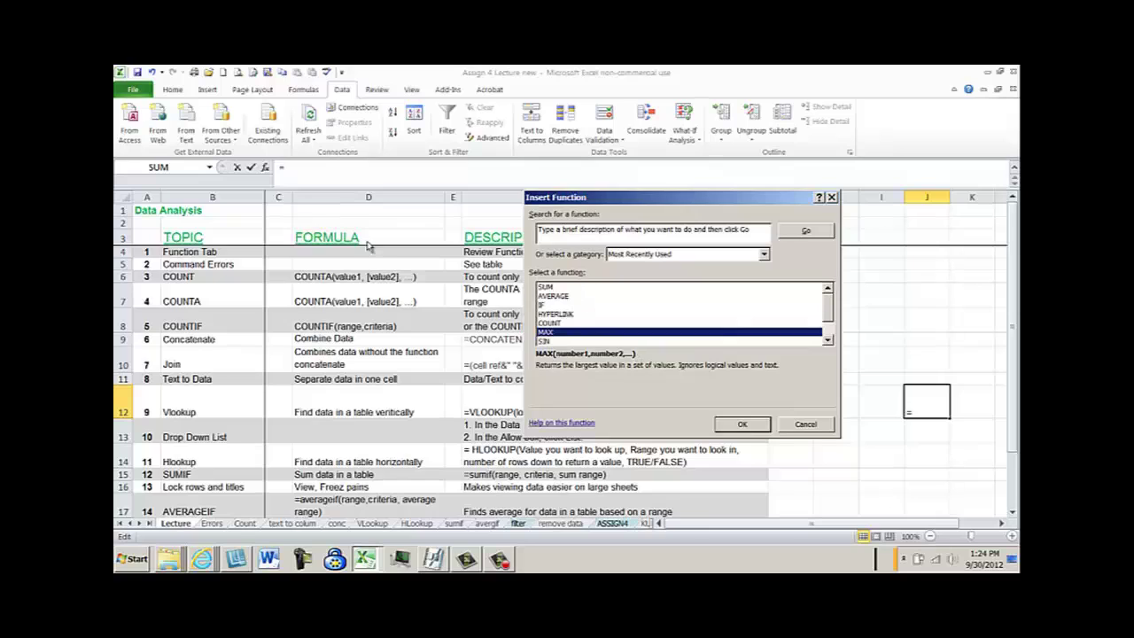
left_click(808, 425)
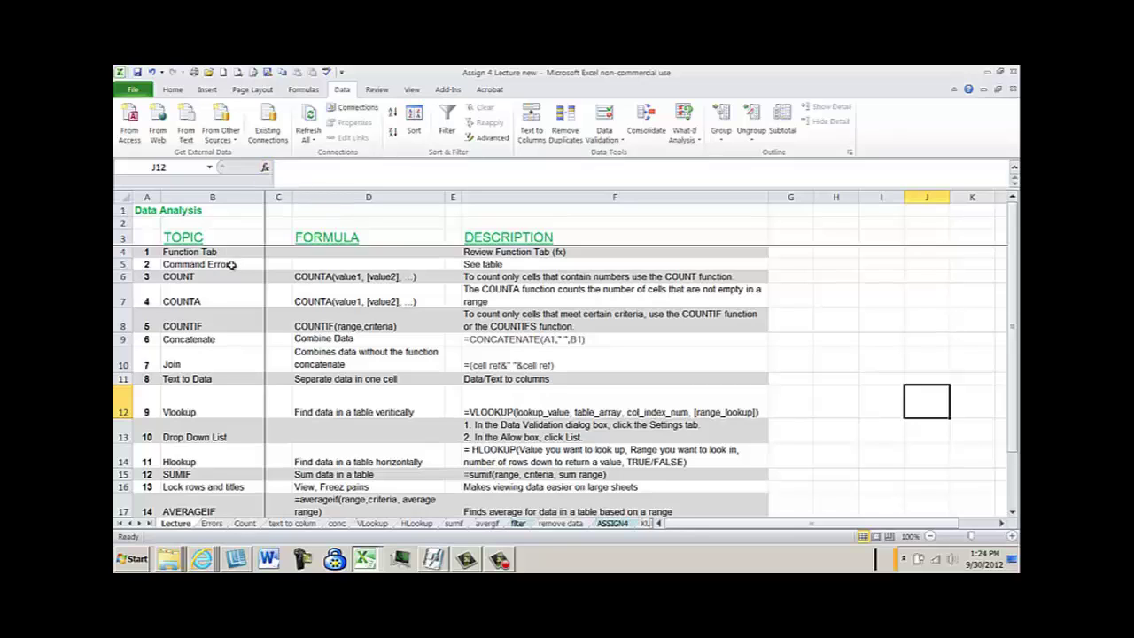
- Review the error message table on the Errors sheet and return to the topic list on the Lecture sheet
left_click(218, 524)
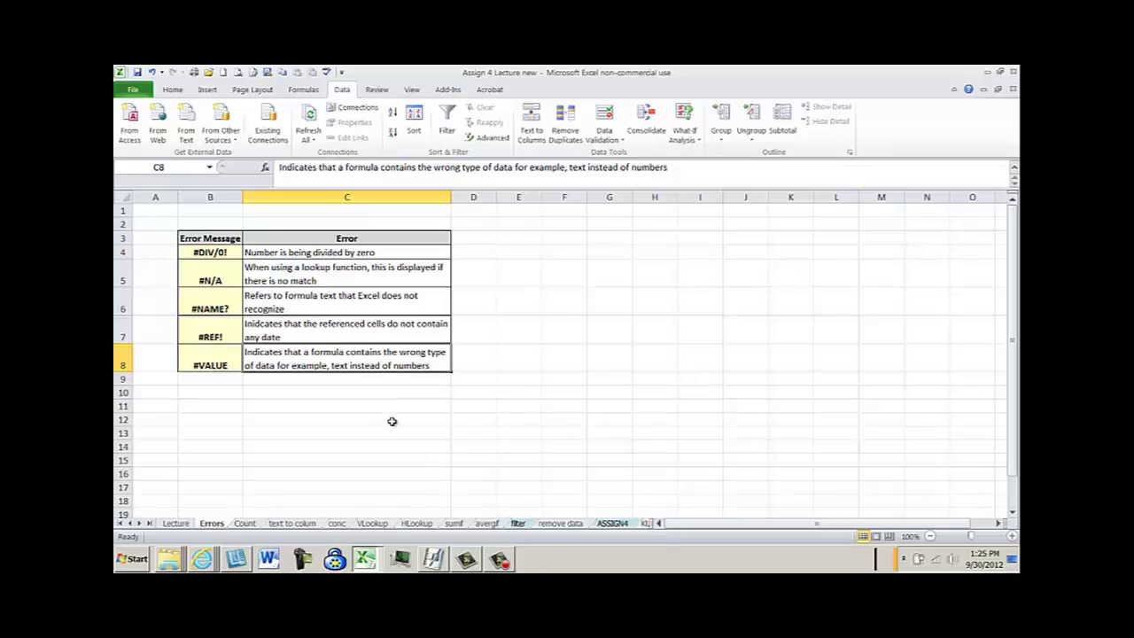
left_click(186, 523)
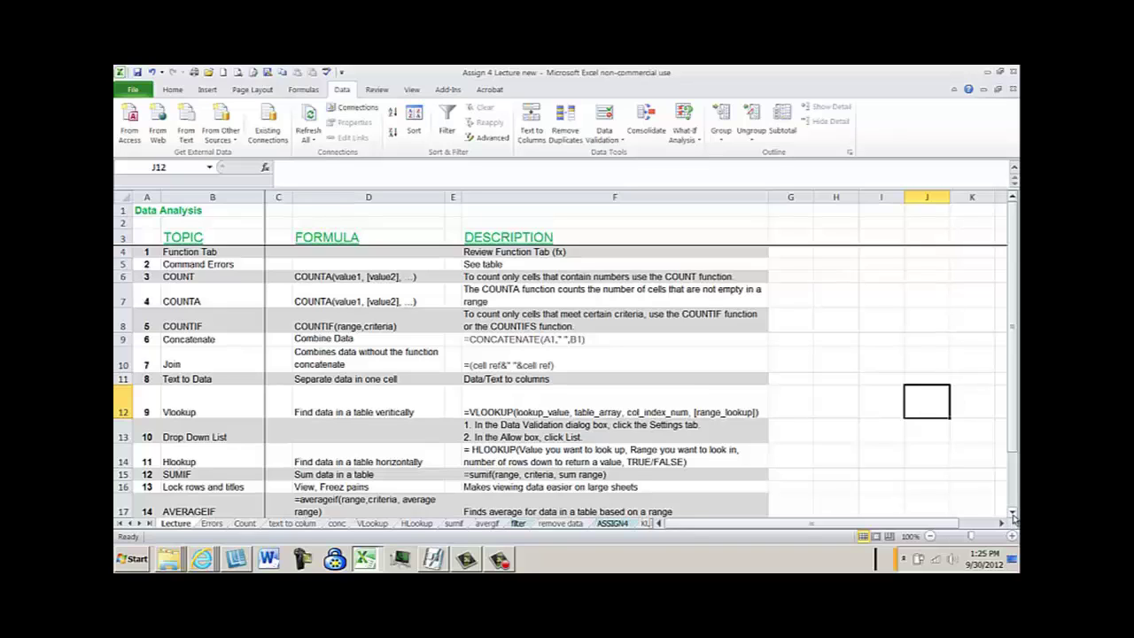
left_click(1014, 517)
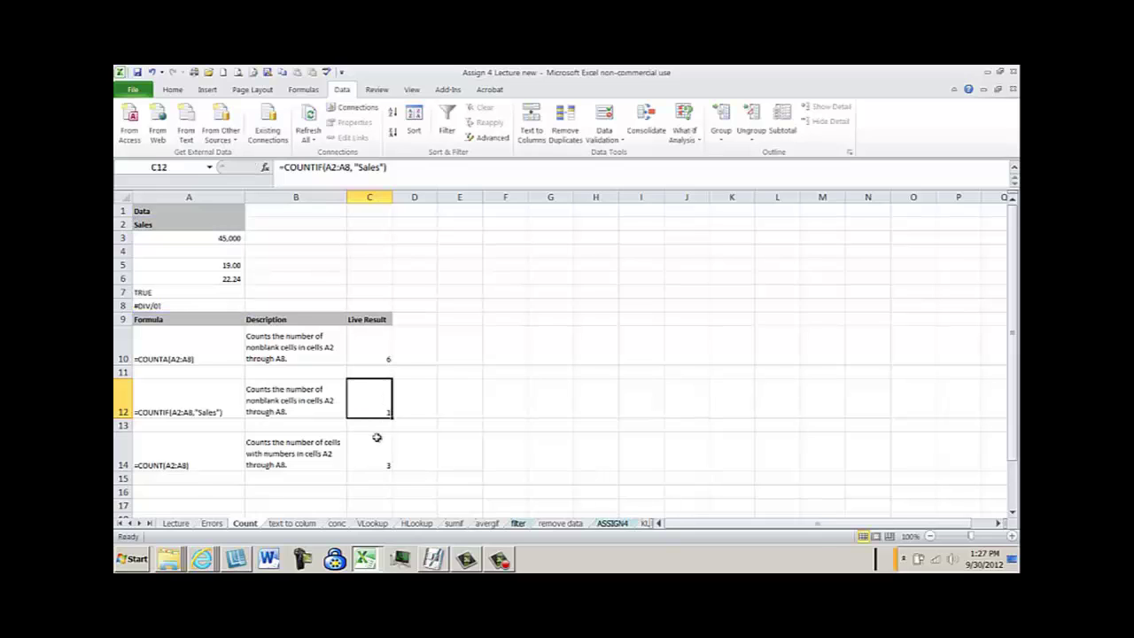
- Inspect the COUNTA formula in cell C10 of the Count sheet without changing it, and return to the Lecture sheet
left_click(371, 355)
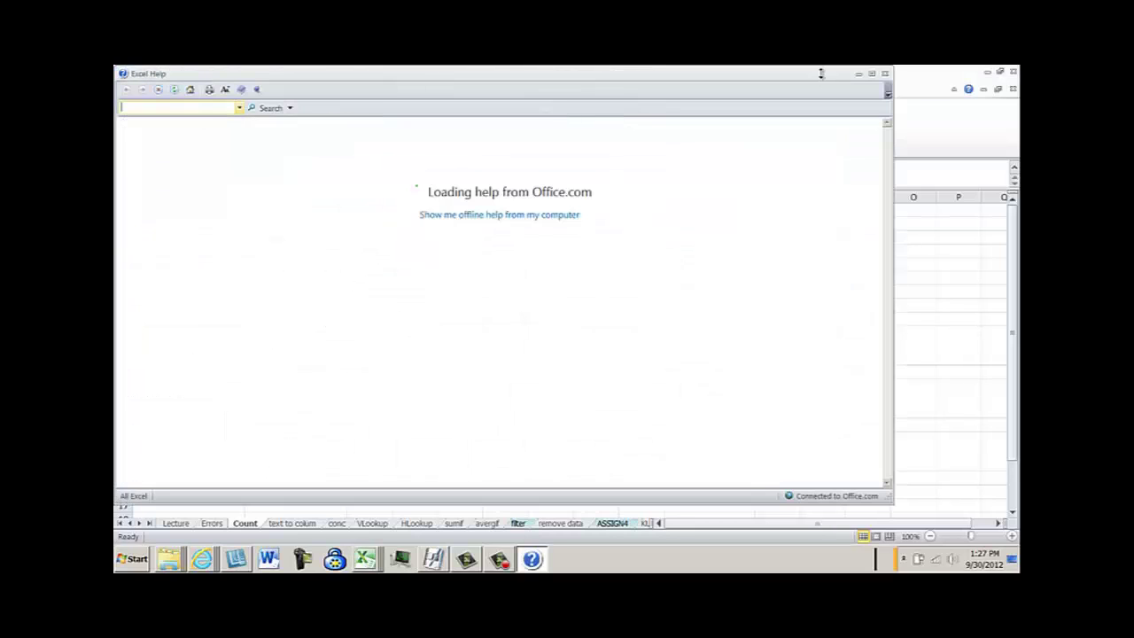
left_click(885, 73)
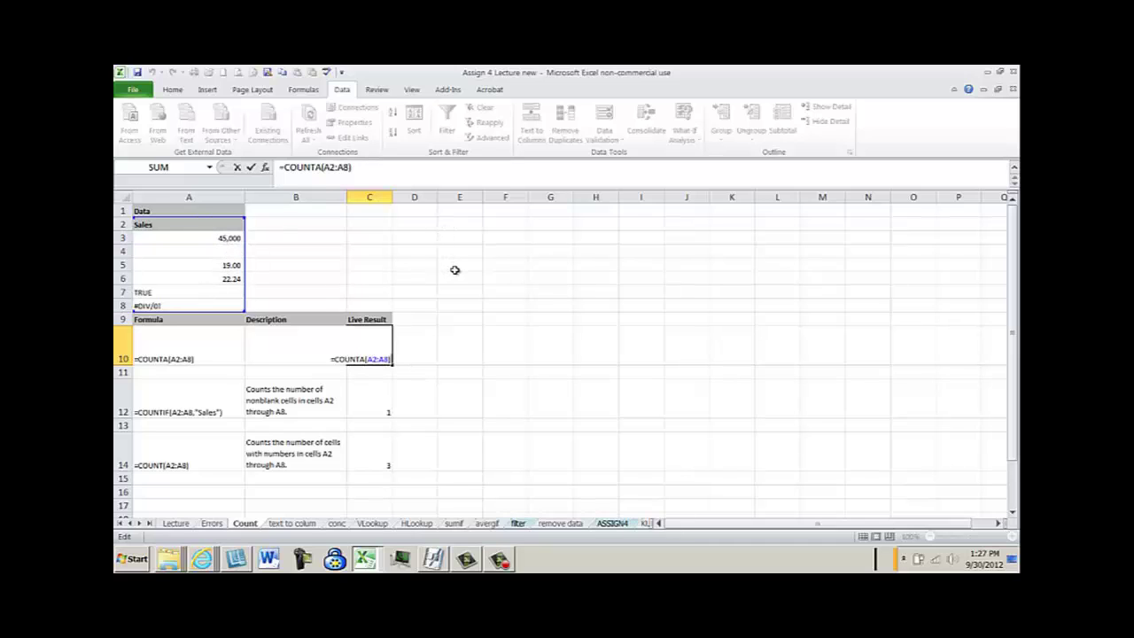
key("Escape")
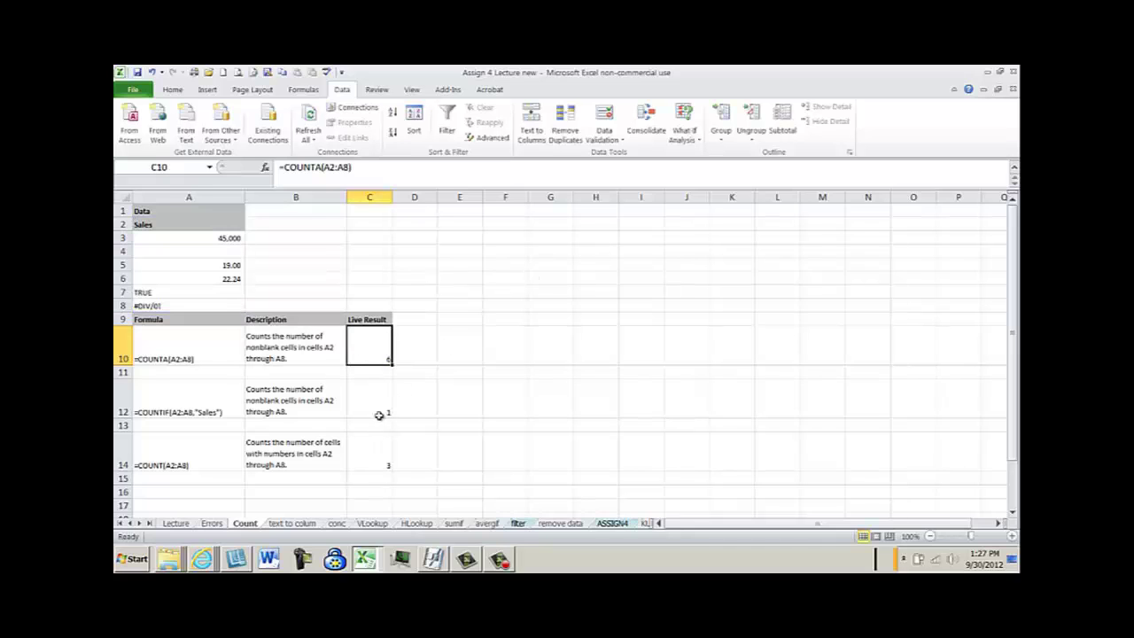
left_click(174, 524)
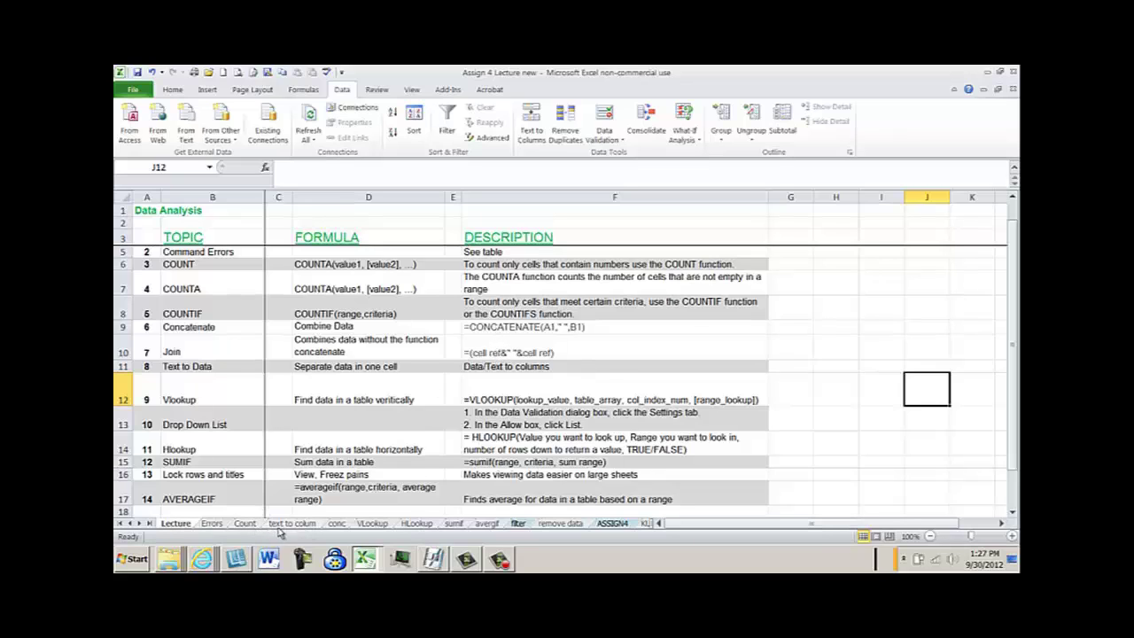
- Open the conc sheet and examine the CONCATENATE formula in cell D6 without changing it
left_click(337, 524)
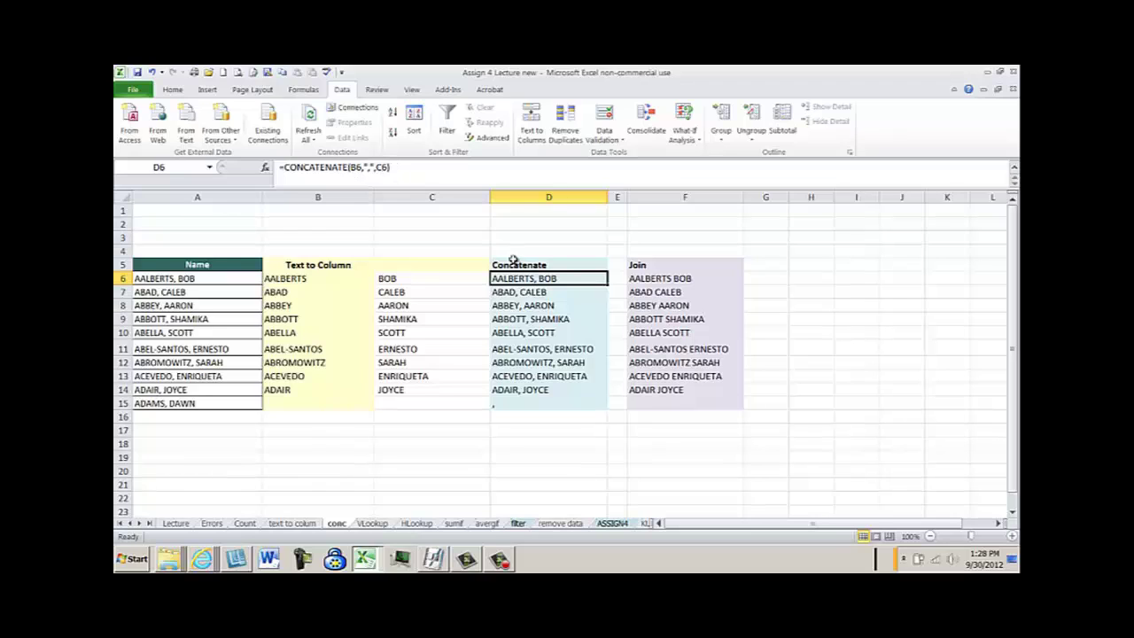
double_click(573, 280)
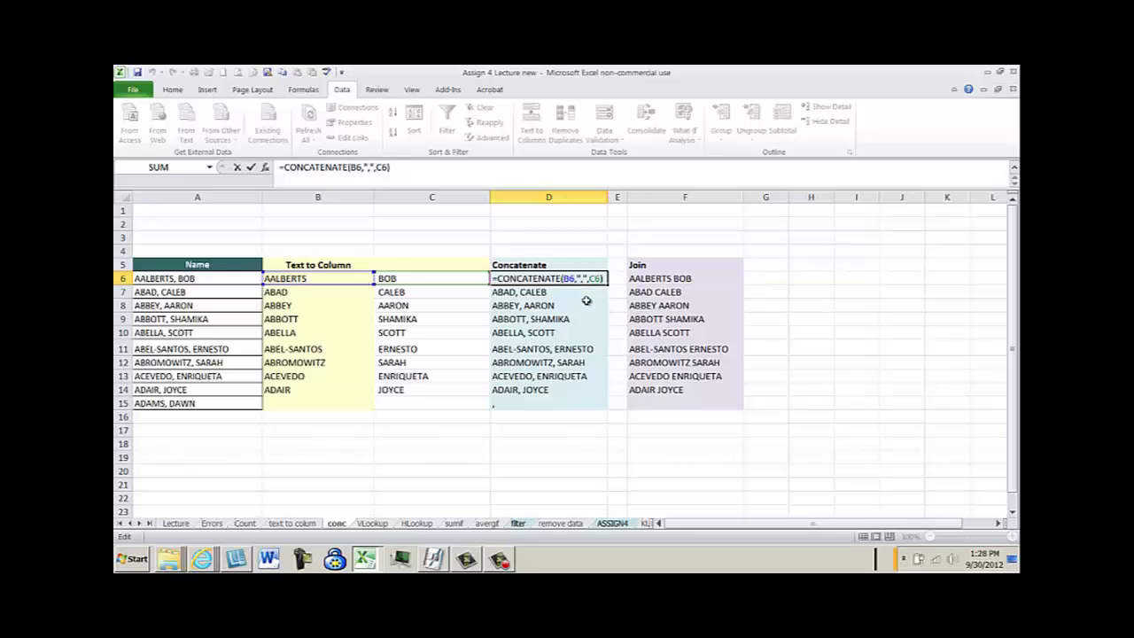
key("ctrl+Return")
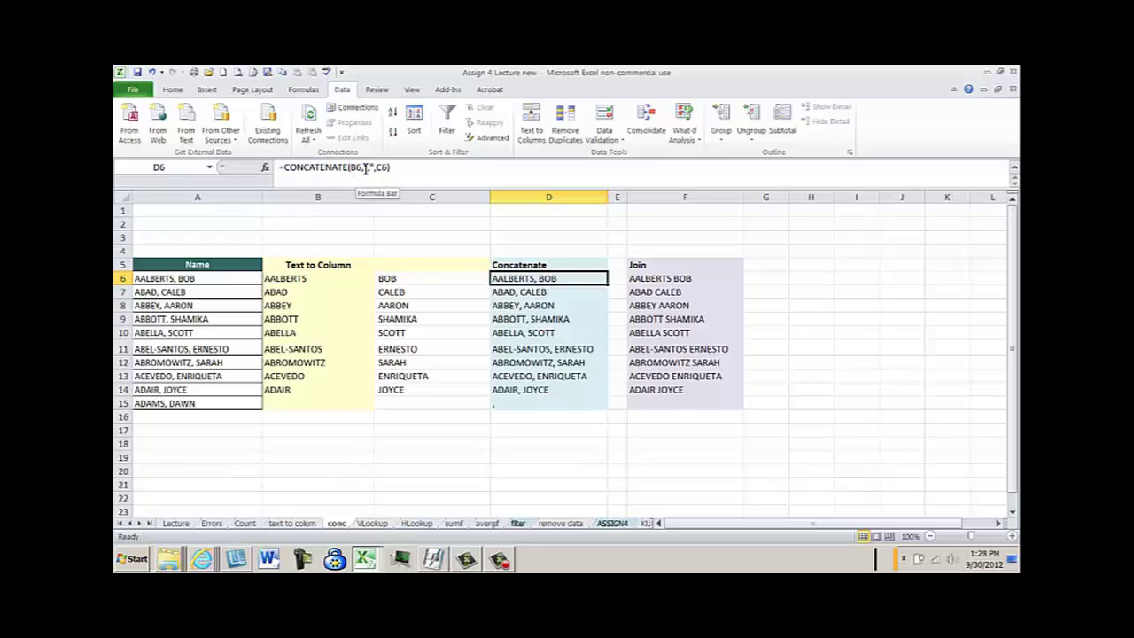
- Change the Join formula in cell F6 to =B6&","&C6 so a comma separates the two names
left_click(652, 280)
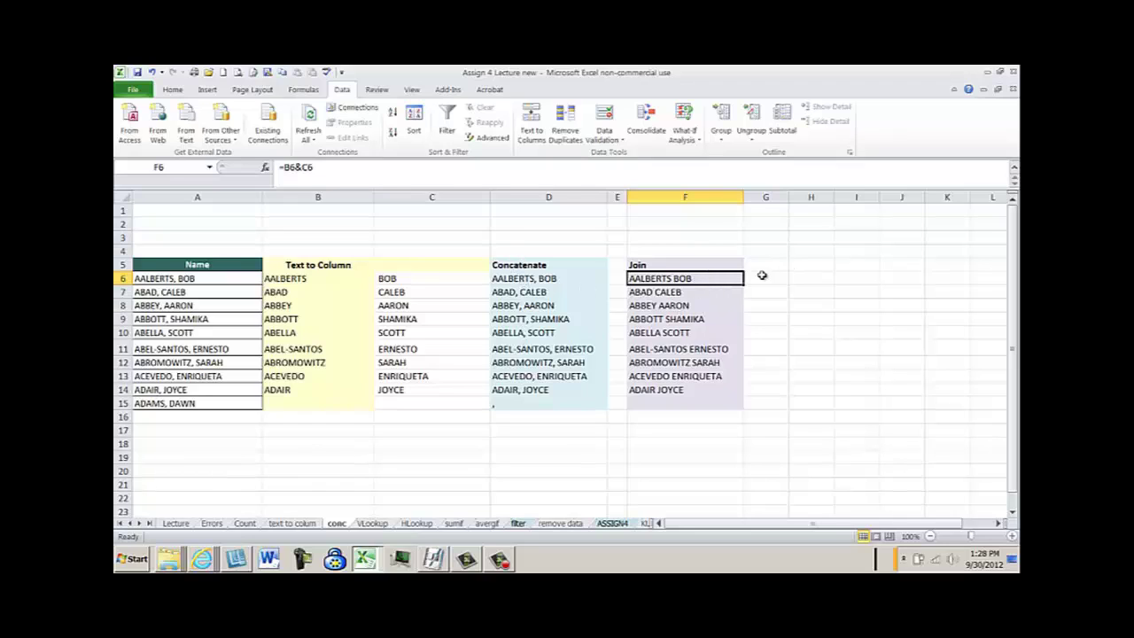
double_click(707, 283)
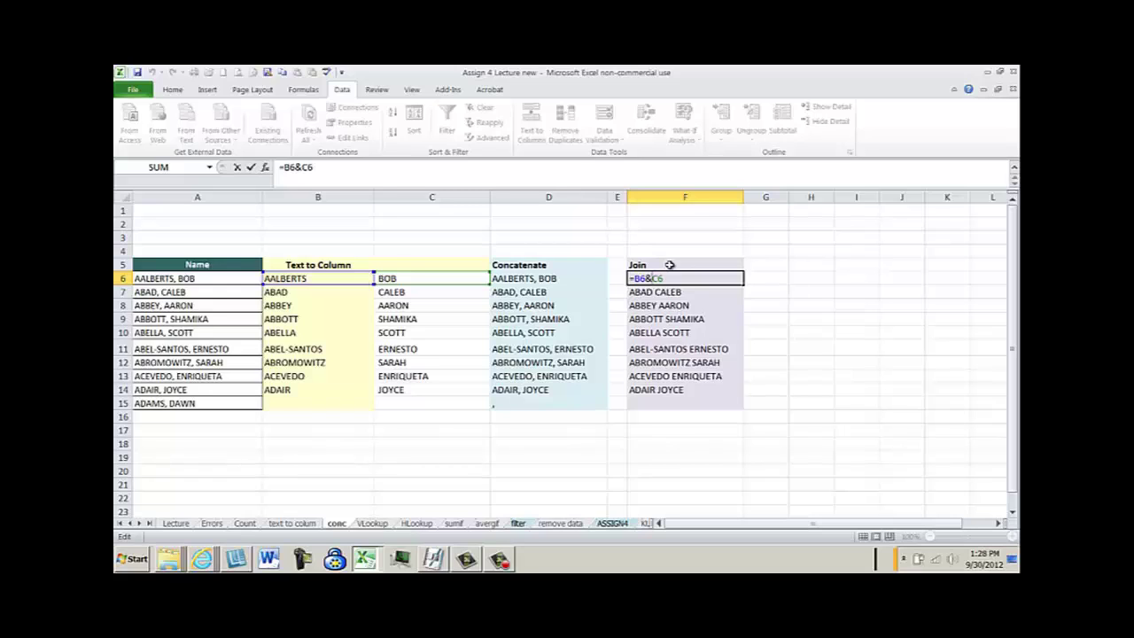
type("\",\"")
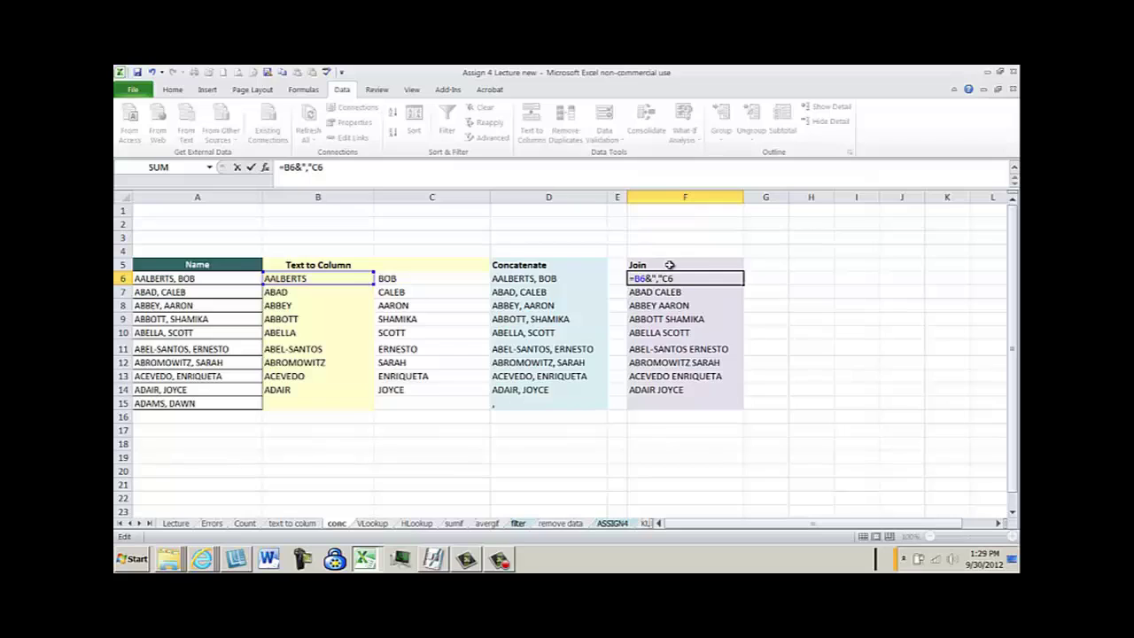
type("&")
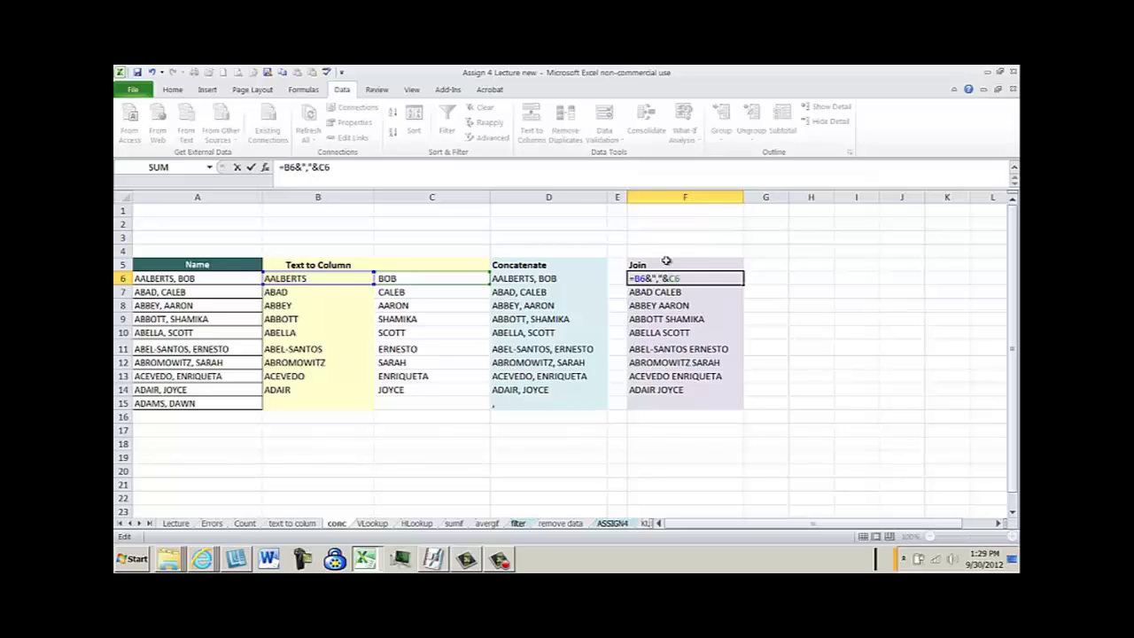
key("Return")
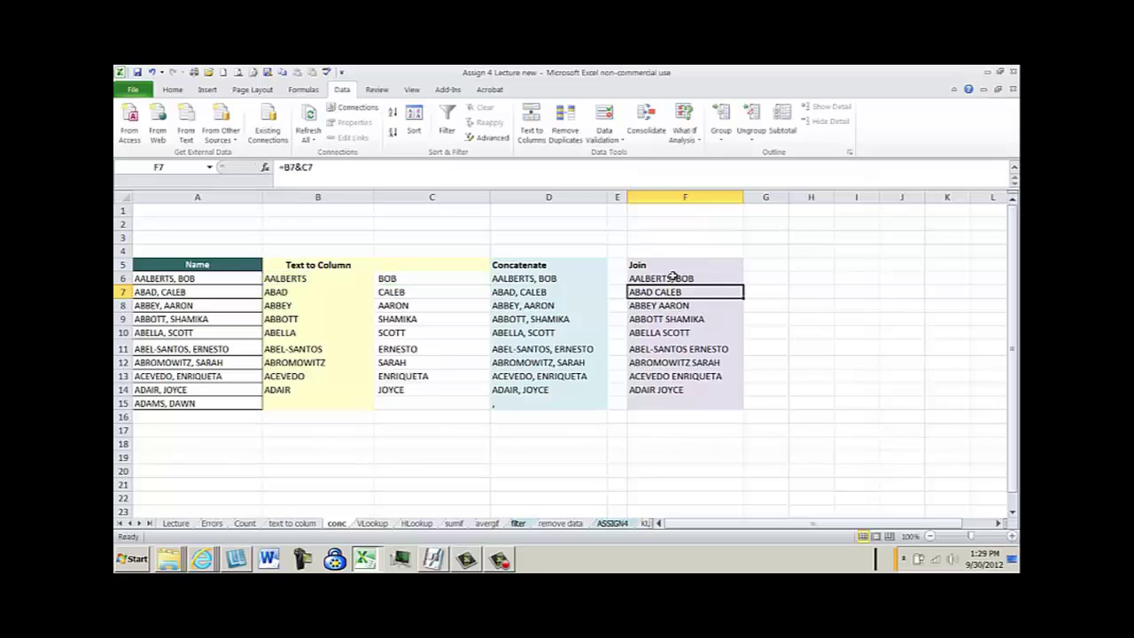
left_click(676, 277)
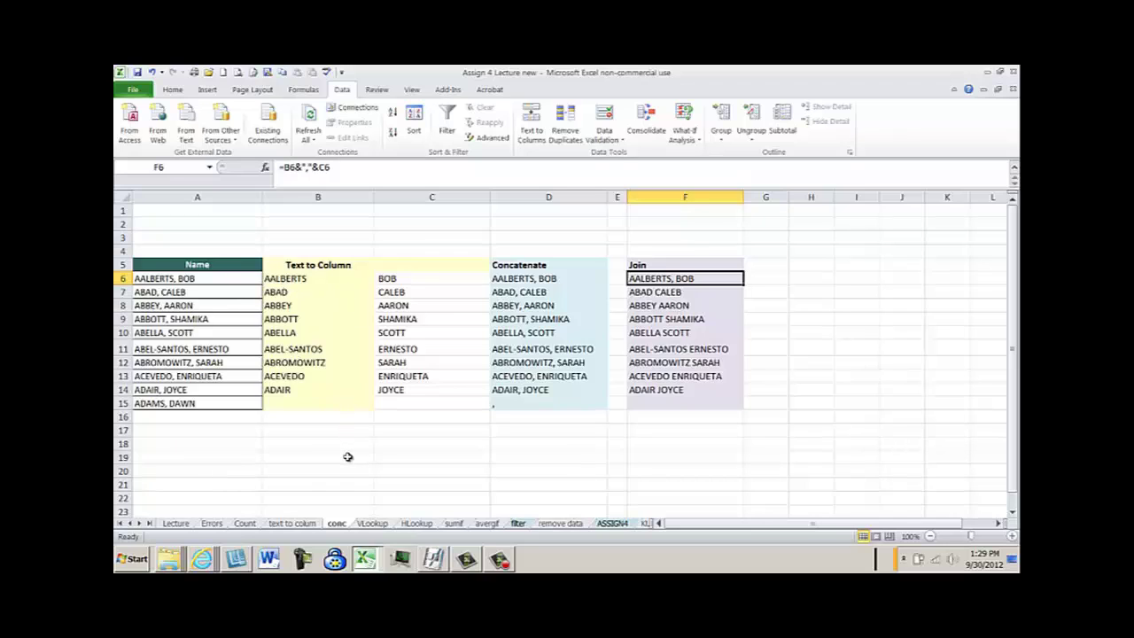
- Insert a copy of the name column A as column B on the text to colum sheet
left_click(175, 524)
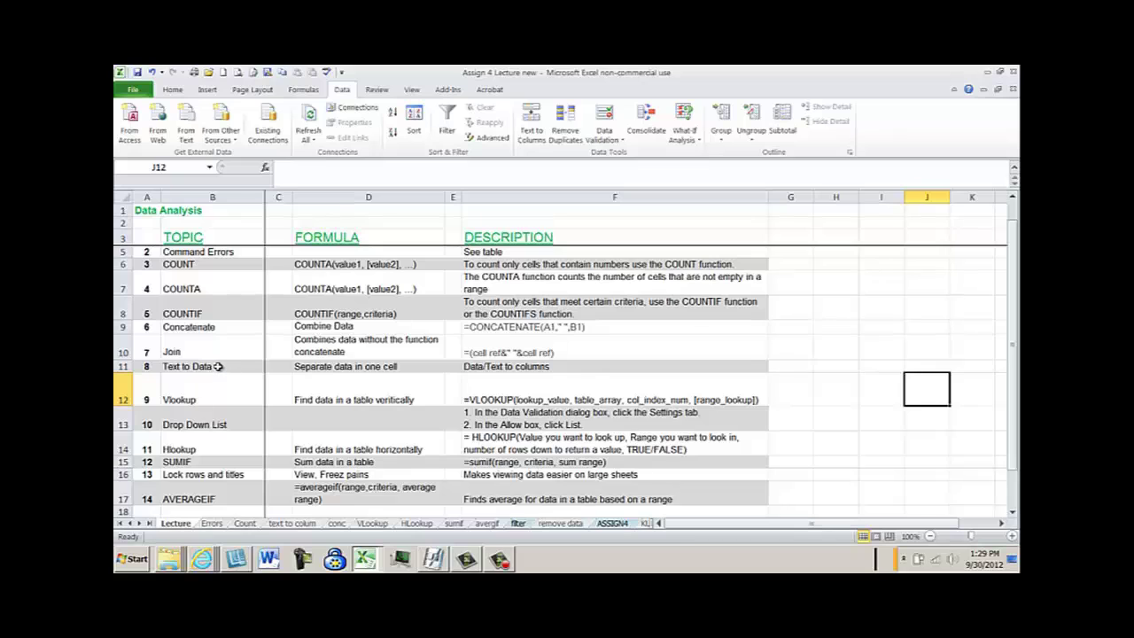
left_click(292, 524)
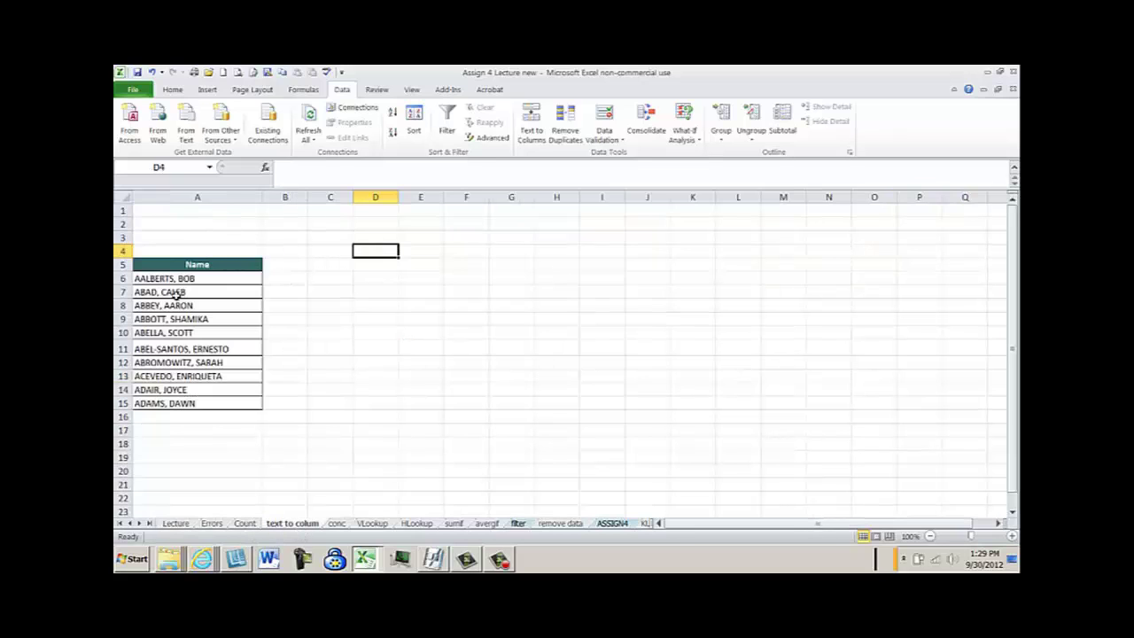
left_click(197, 197)
right_click(198, 197)
left_click(228, 222)
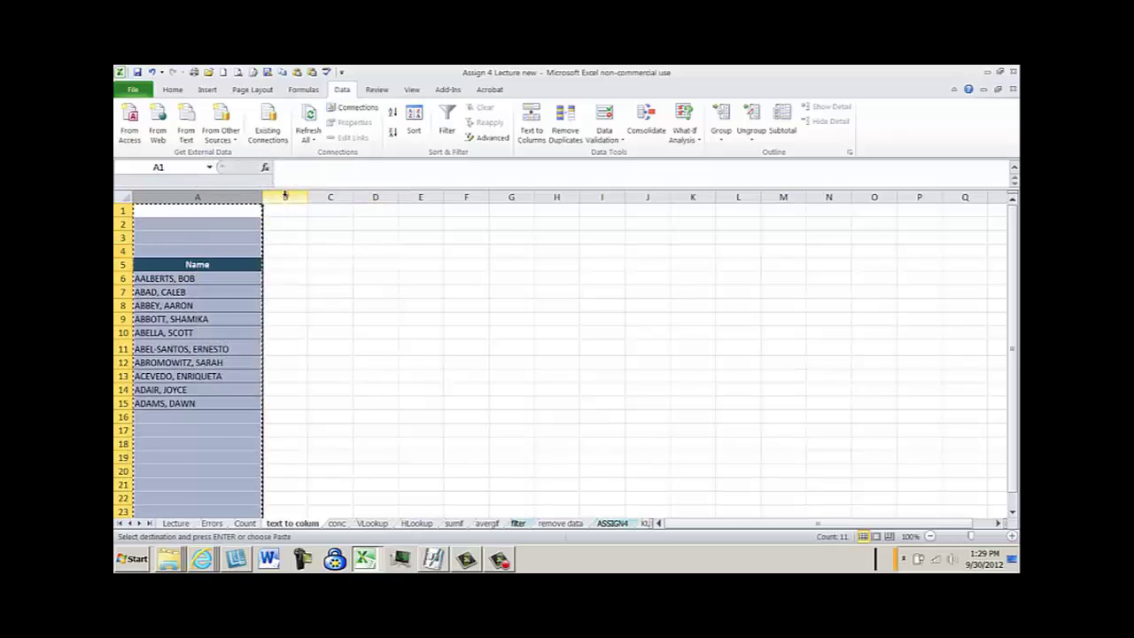
right_click(285, 197)
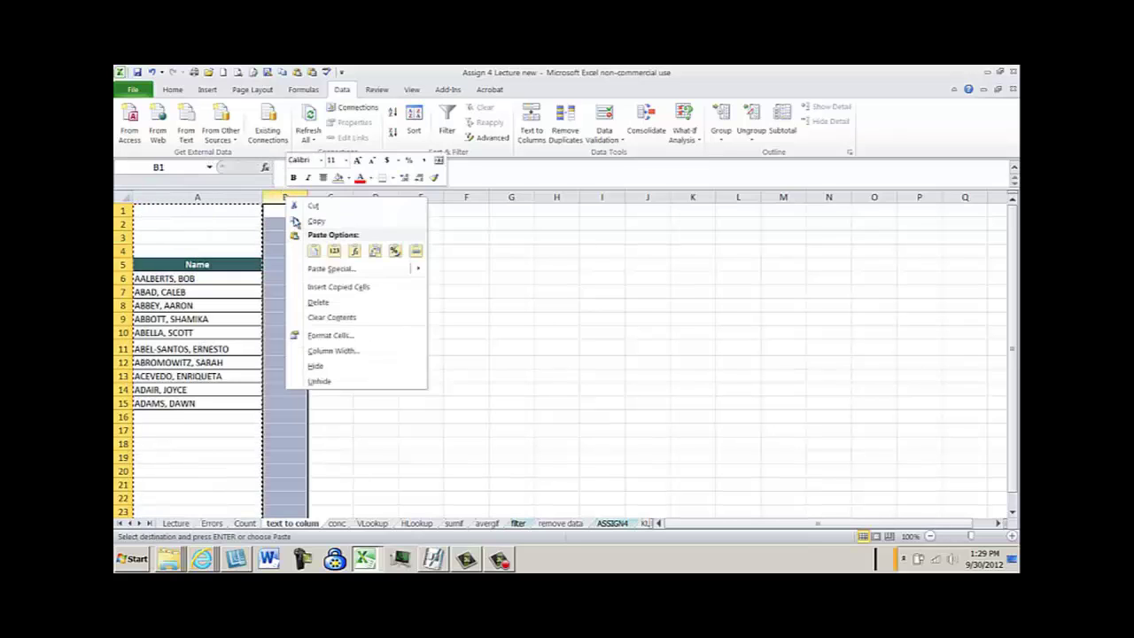
left_click(341, 287)
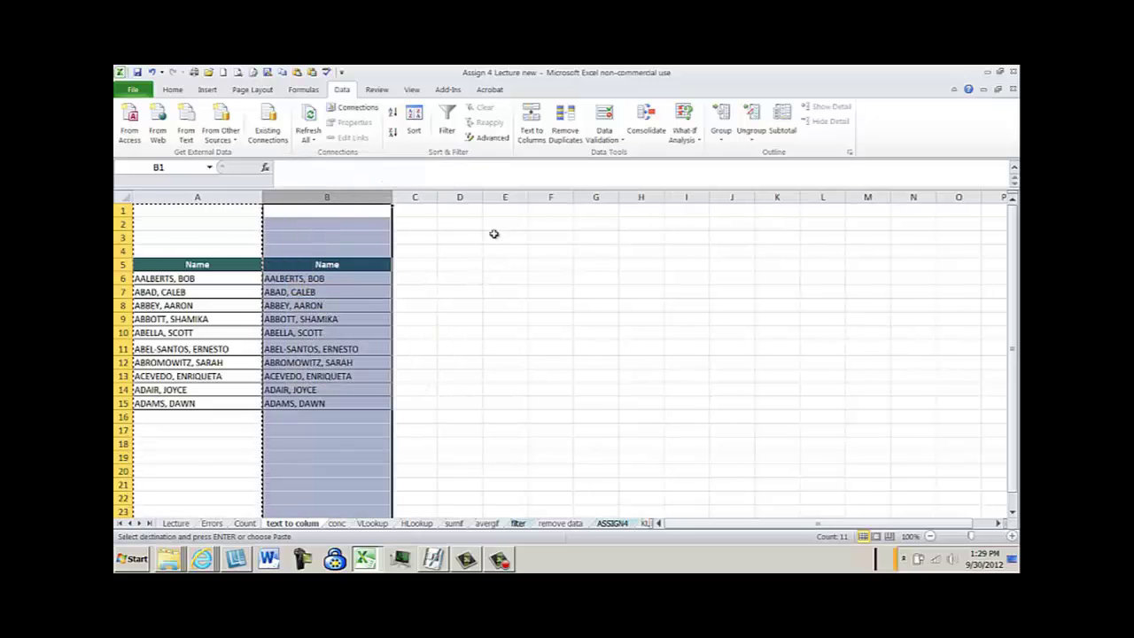
- Try to split all of column B with Text to Columns as Delimited data at the comma, and undo the split
left_click(530, 132)
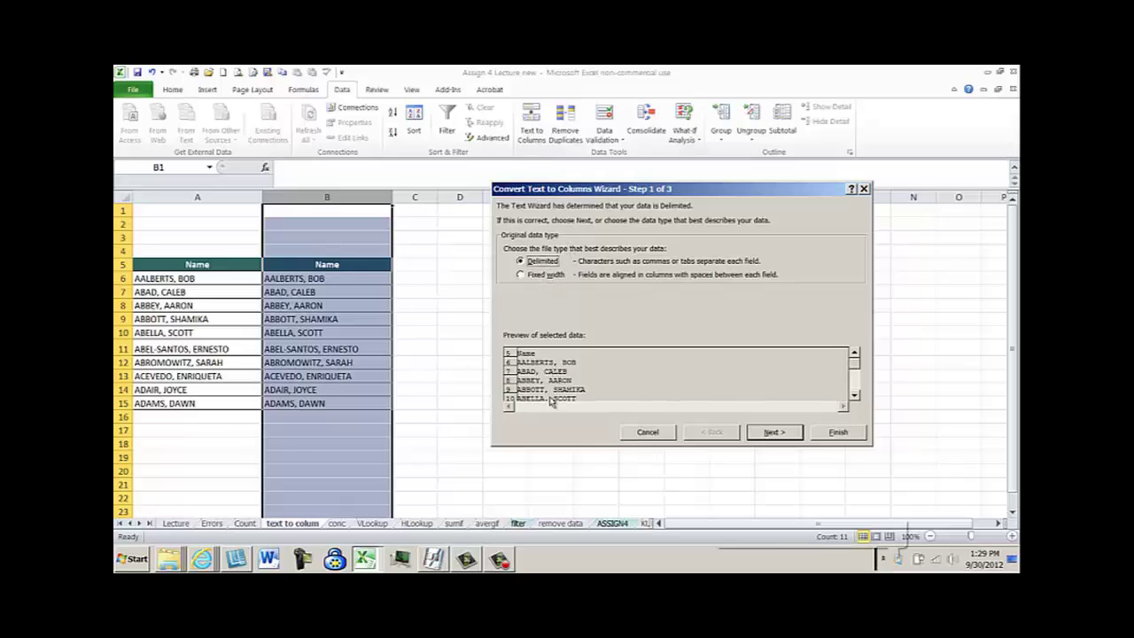
left_click(768, 436)
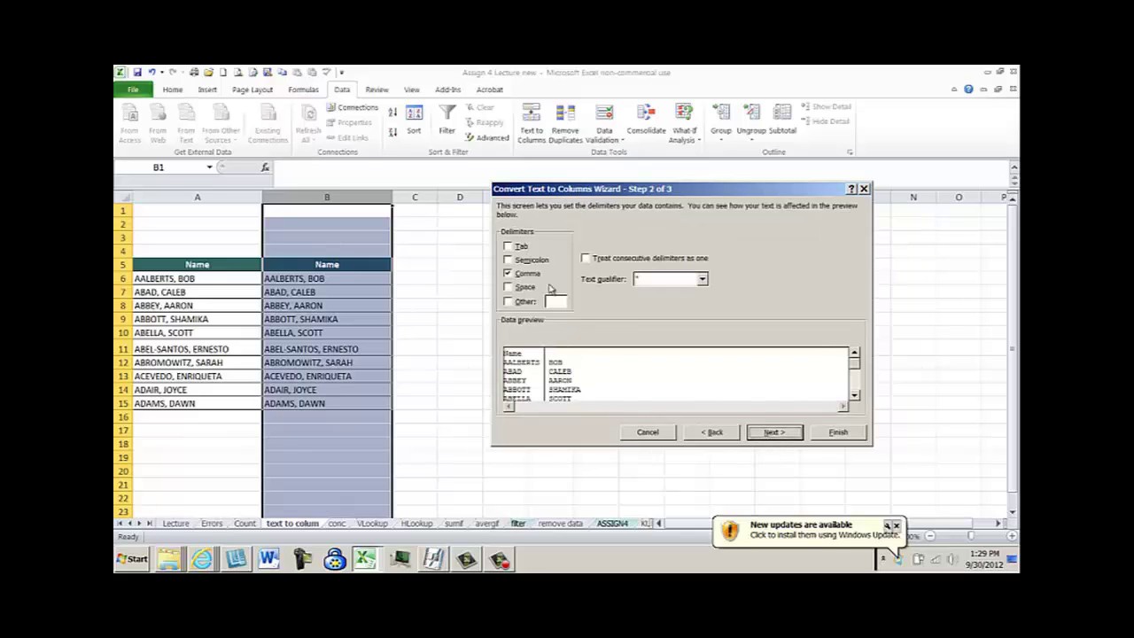
left_click(775, 434)
left_click(838, 432)
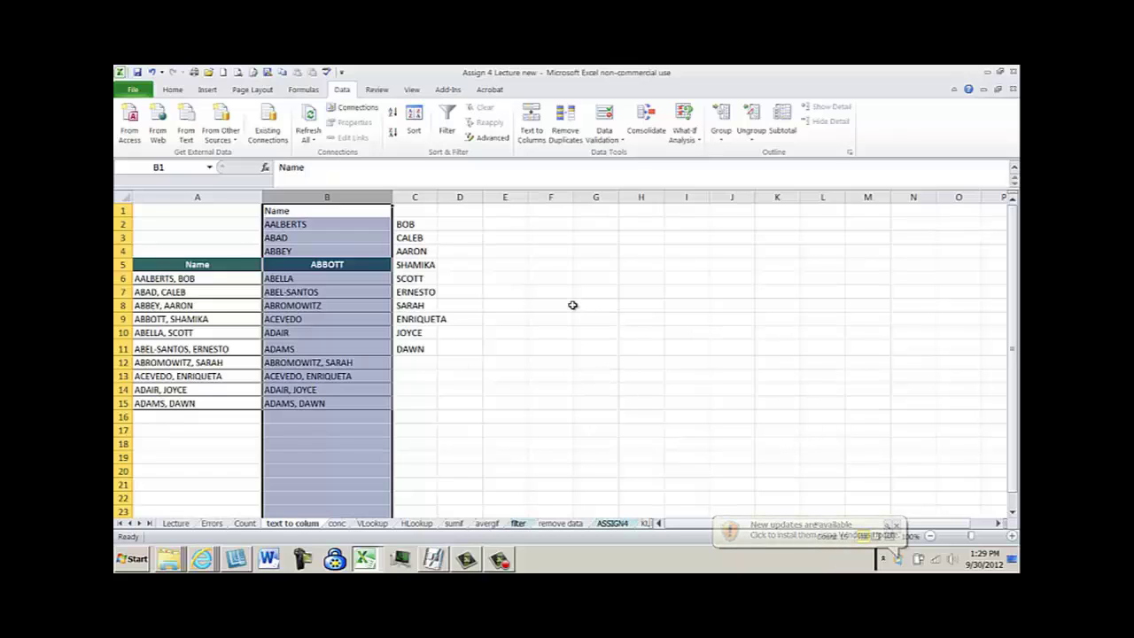
left_click(151, 74)
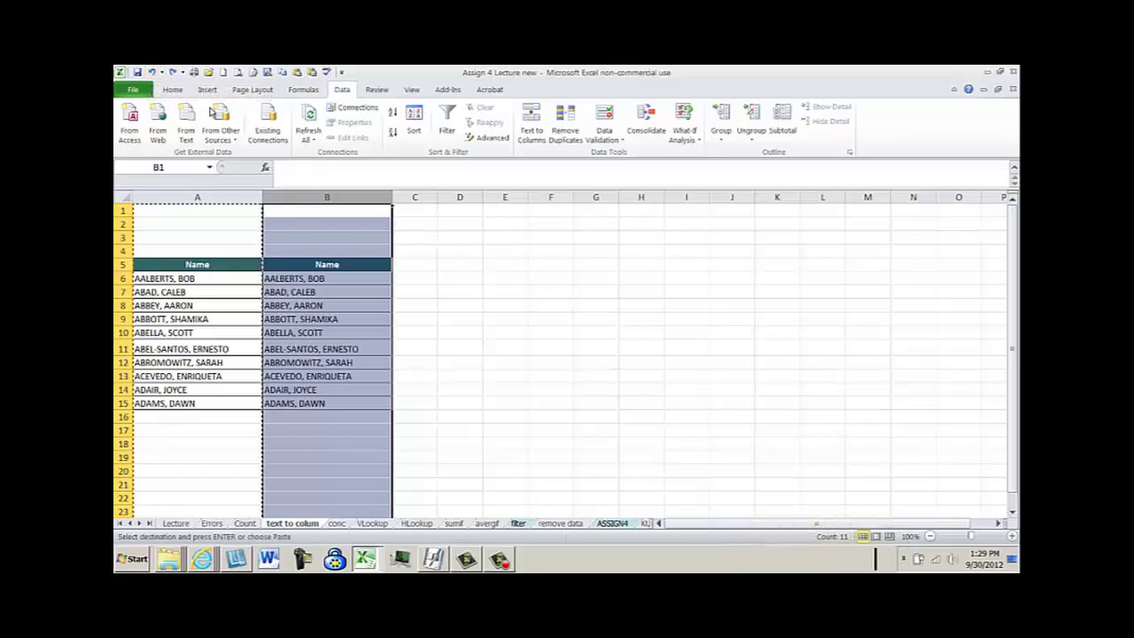
left_click(334, 278)
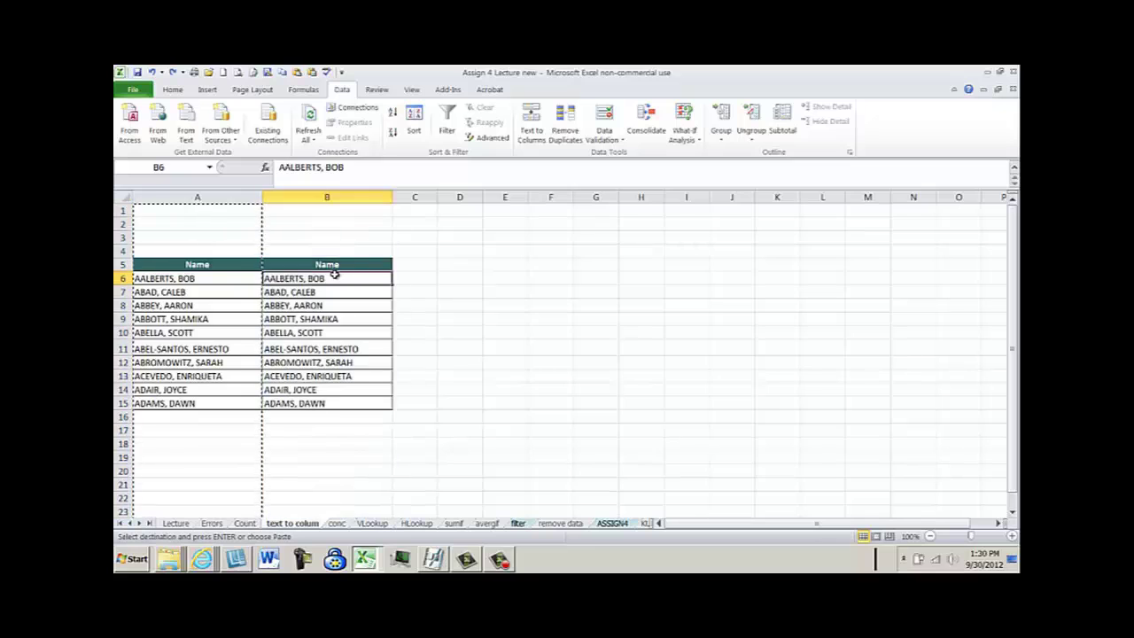
key("Escape")
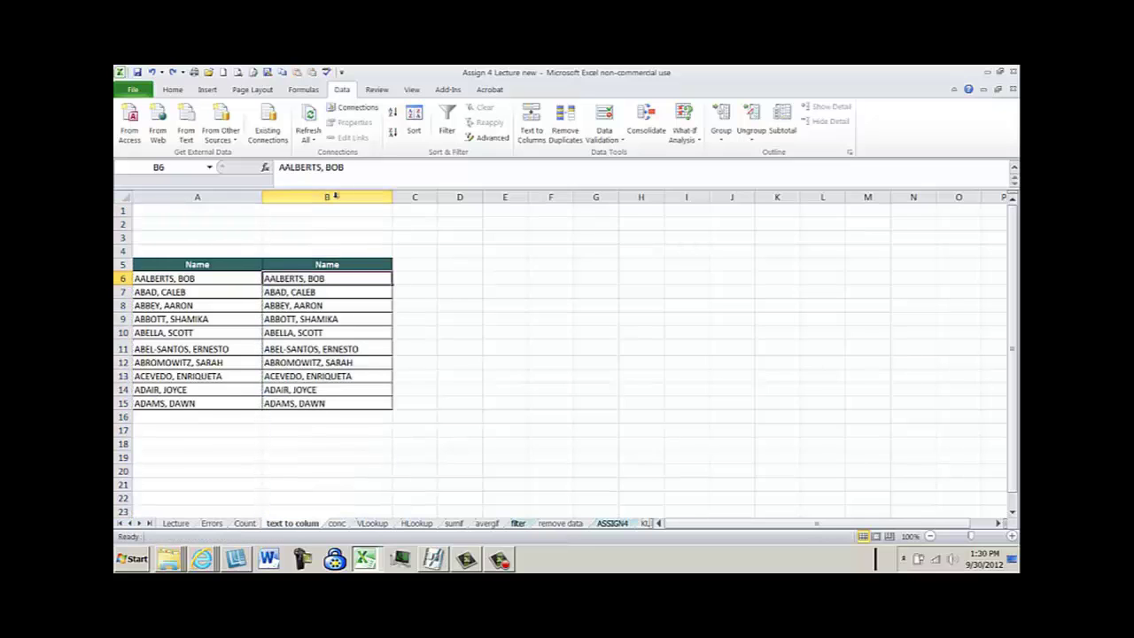
- Split all of column B at the comma with Text to Columns as Delimited data in General format
left_click(330, 197)
left_click(533, 131)
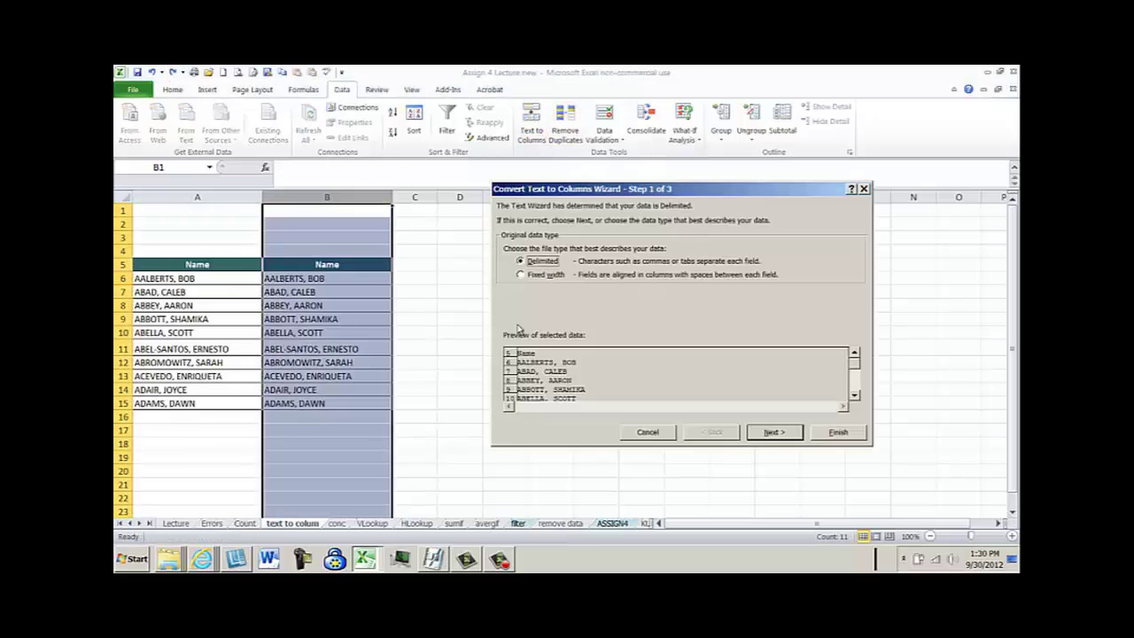
left_click(782, 435)
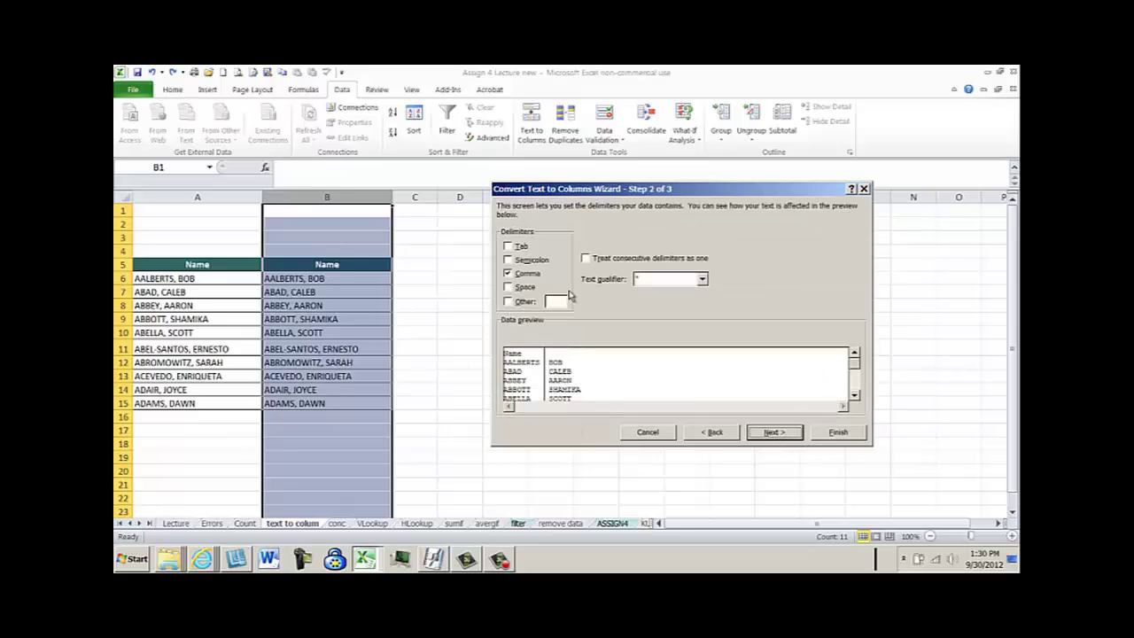
left_click(795, 433)
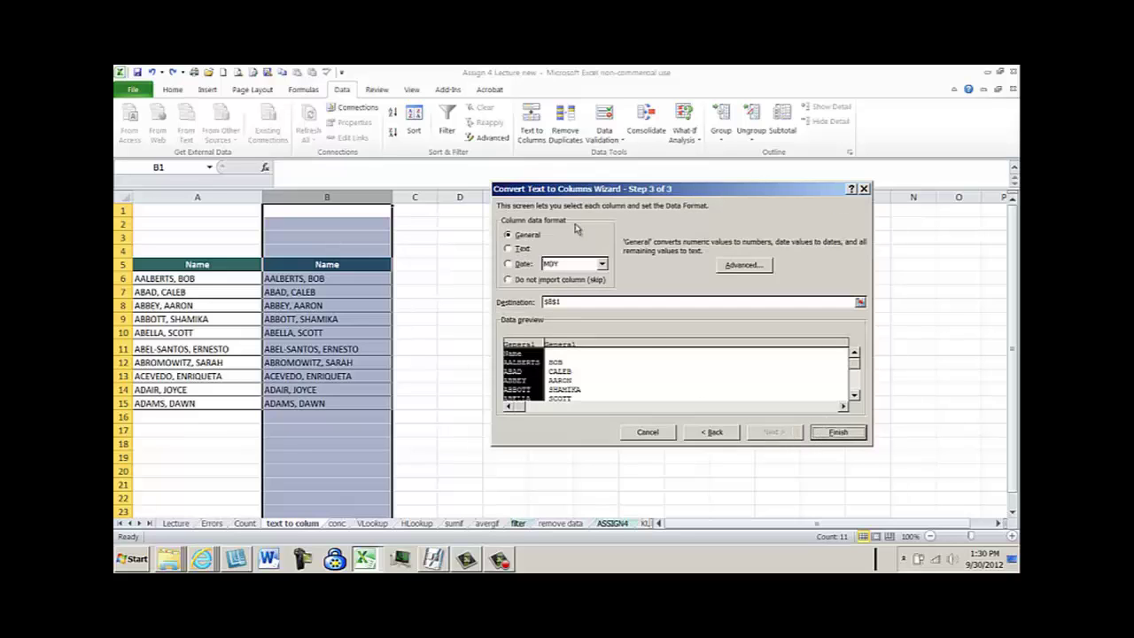
left_click(845, 440)
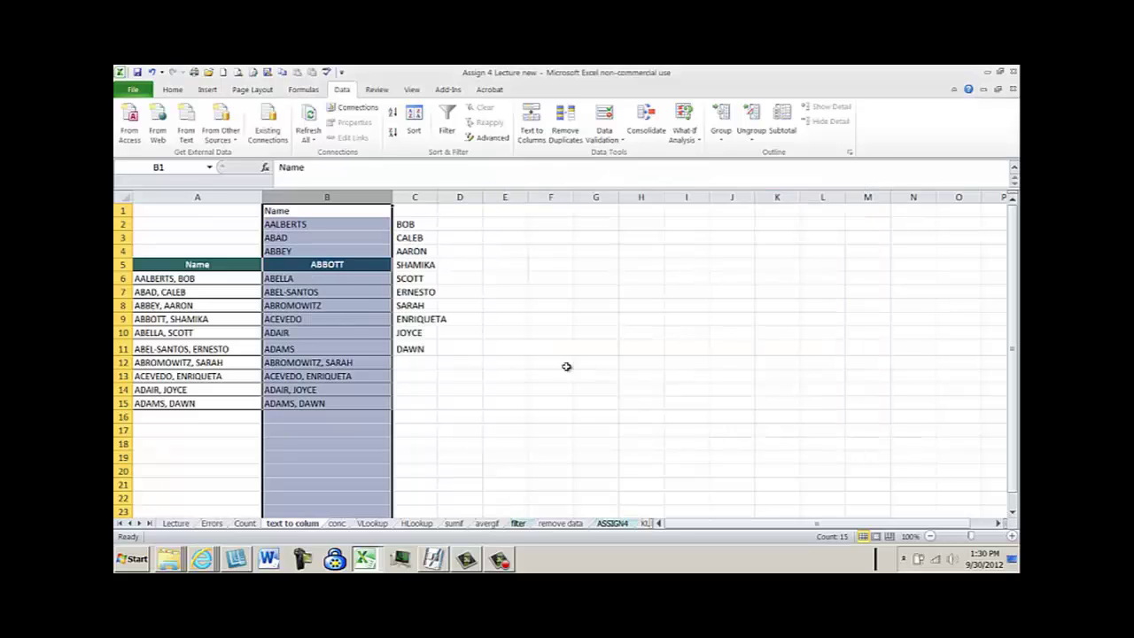
left_click(496, 321)
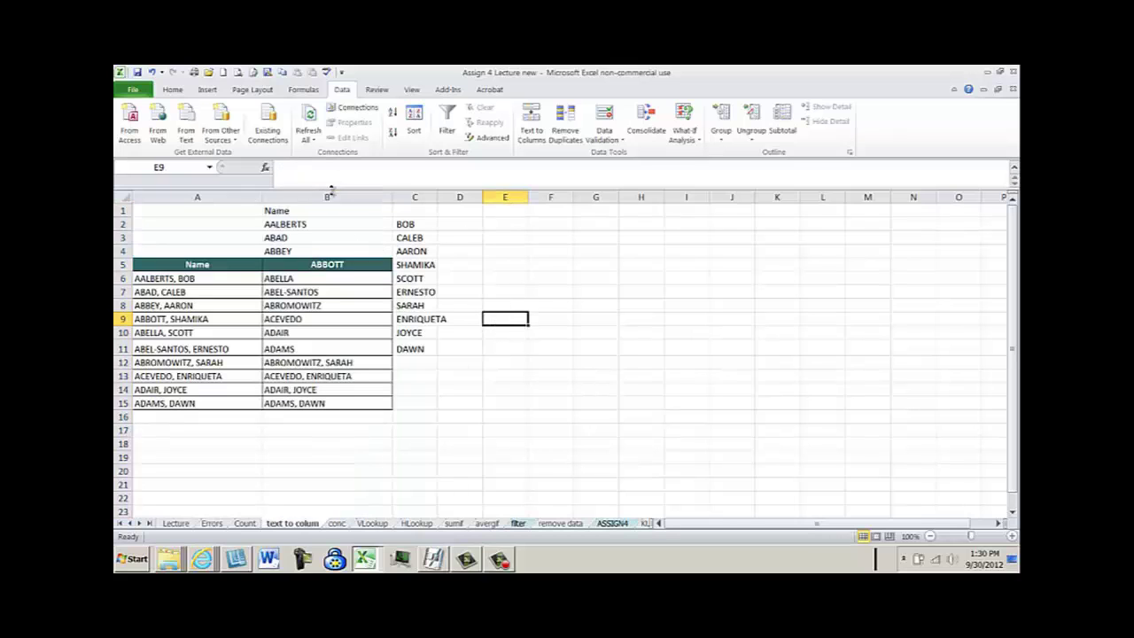
- Delete columns B and C from the text to colum sheet, keeping only the original name column A
left_click_drag(327, 196, 417, 196)
right_click(417, 196)
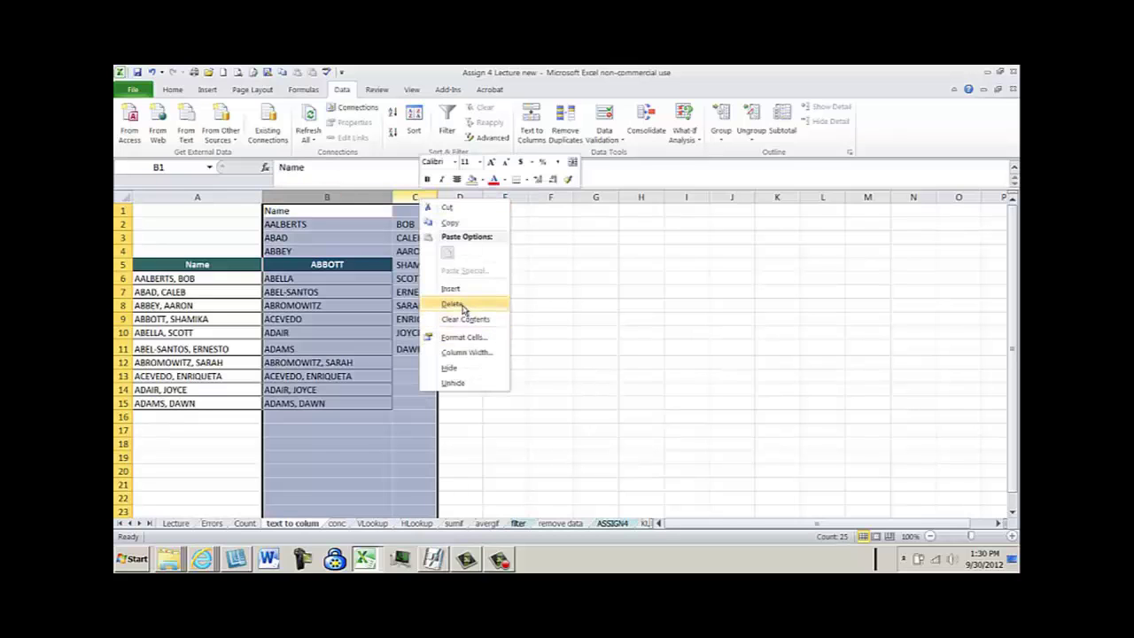
left_click(463, 302)
left_click(207, 317)
- Try to split only cell A6 at the comma with Text to Columns, and undo the split
left_click_drag(203, 280, 215, 404)
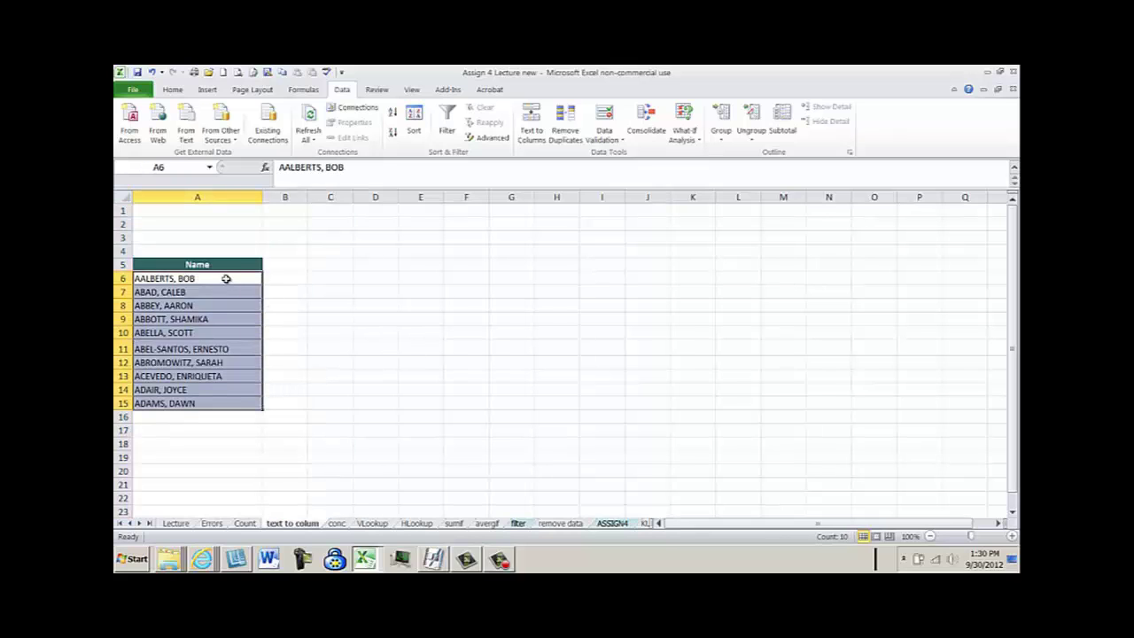
left_click(226, 279)
left_click(529, 135)
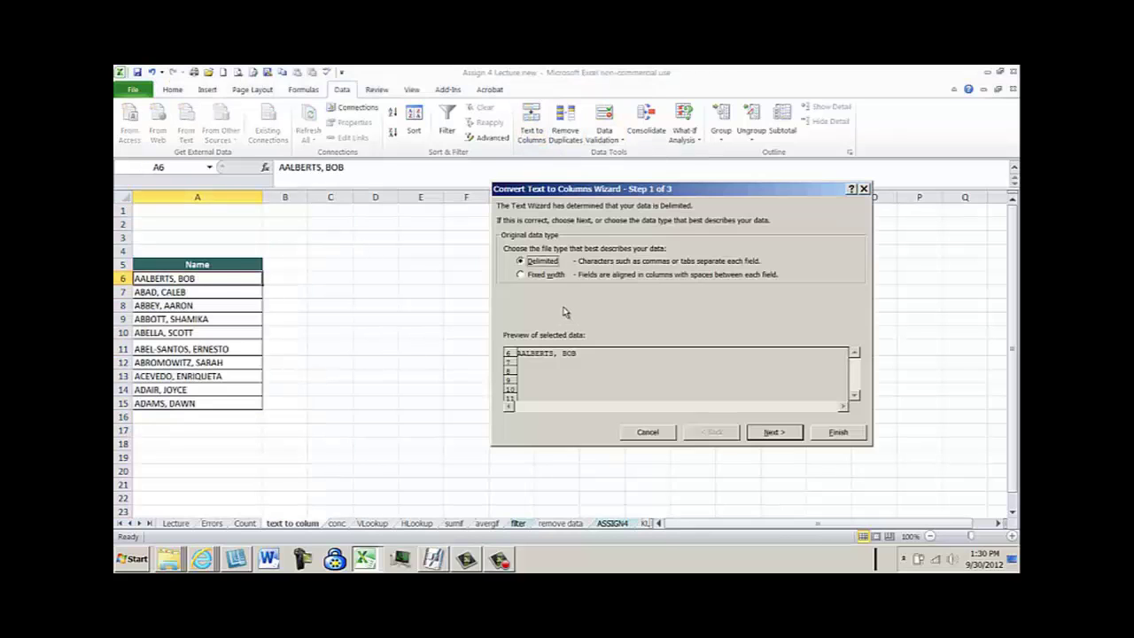
left_click(775, 433)
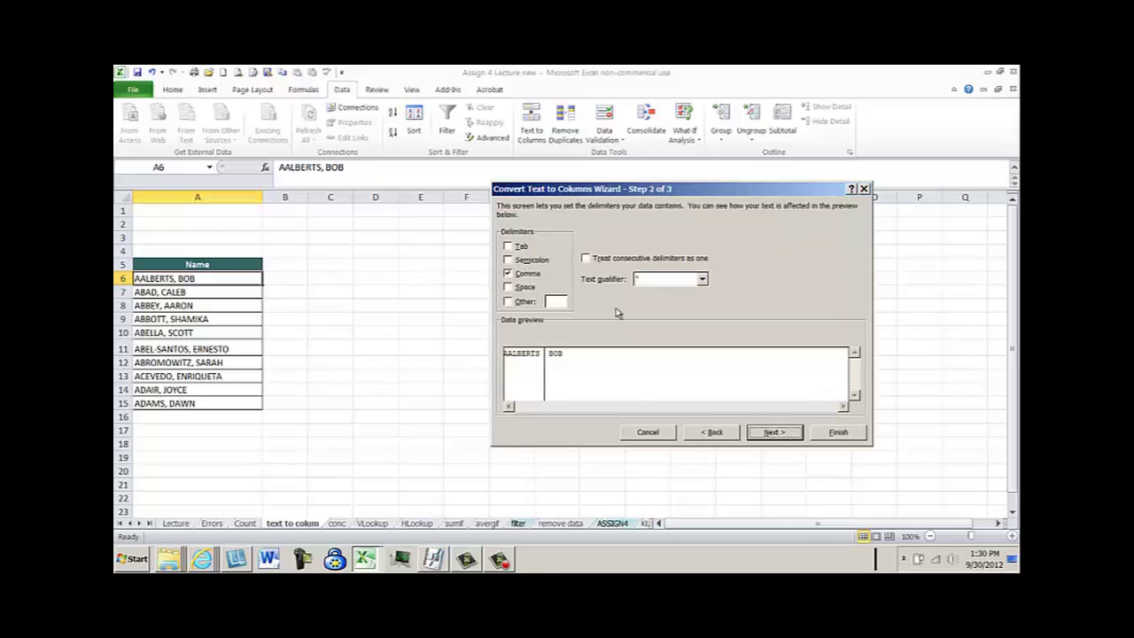
left_click(774, 433)
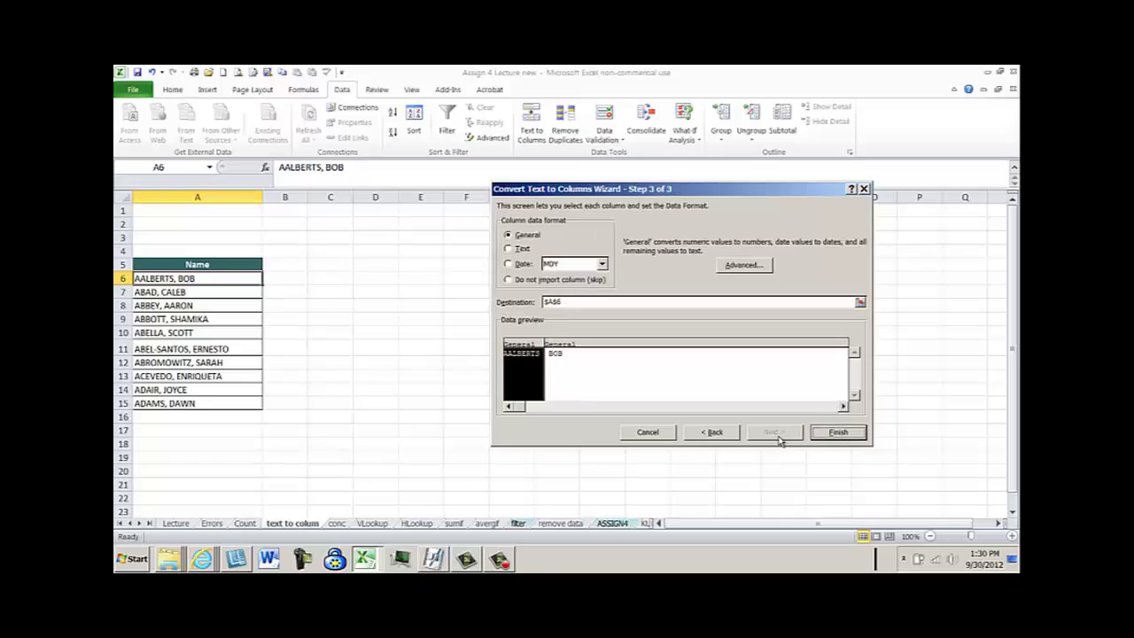
left_click(838, 433)
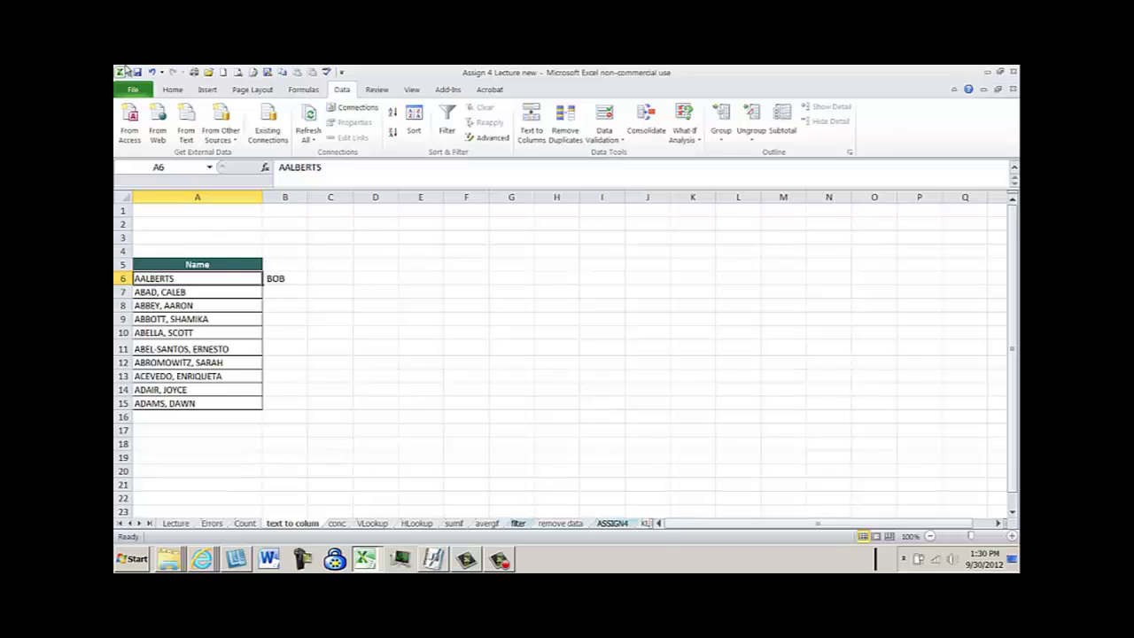
left_click(152, 72)
- Split the names in A6:A15 in place at the comma with Text to Columns, and undo the split
left_click_drag(221, 279, 263, 404)
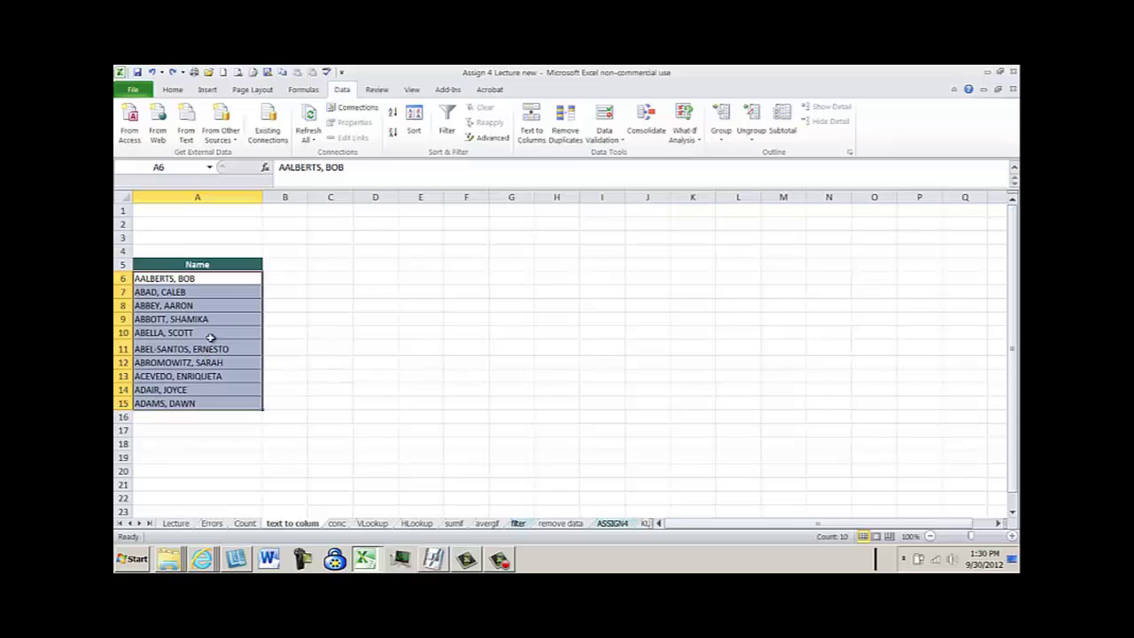
left_click(532, 122)
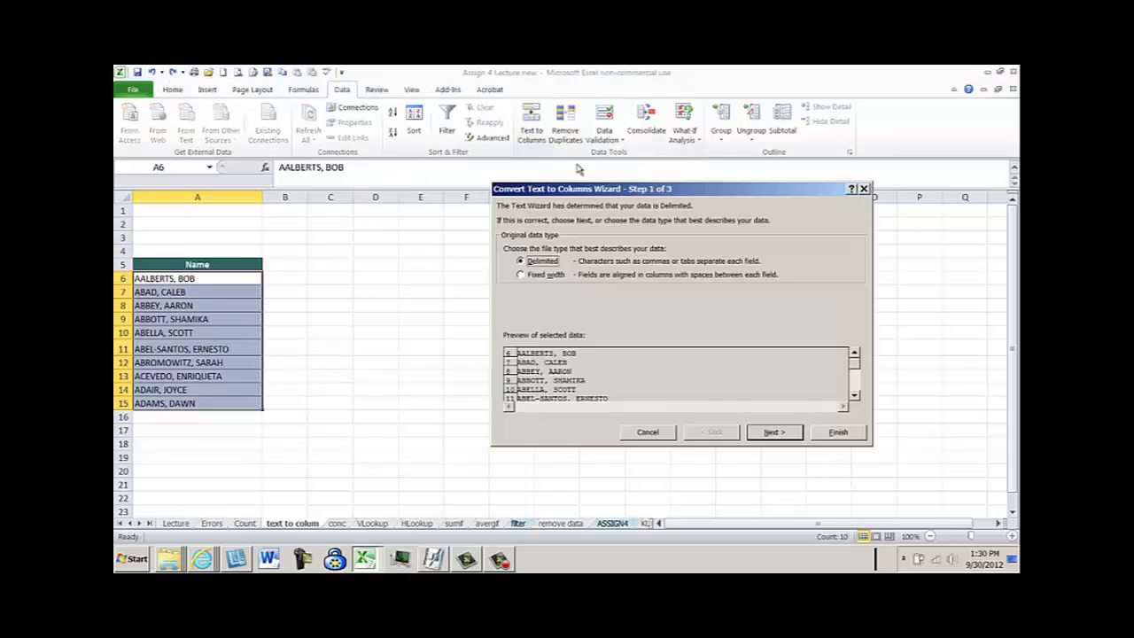
left_click(774, 434)
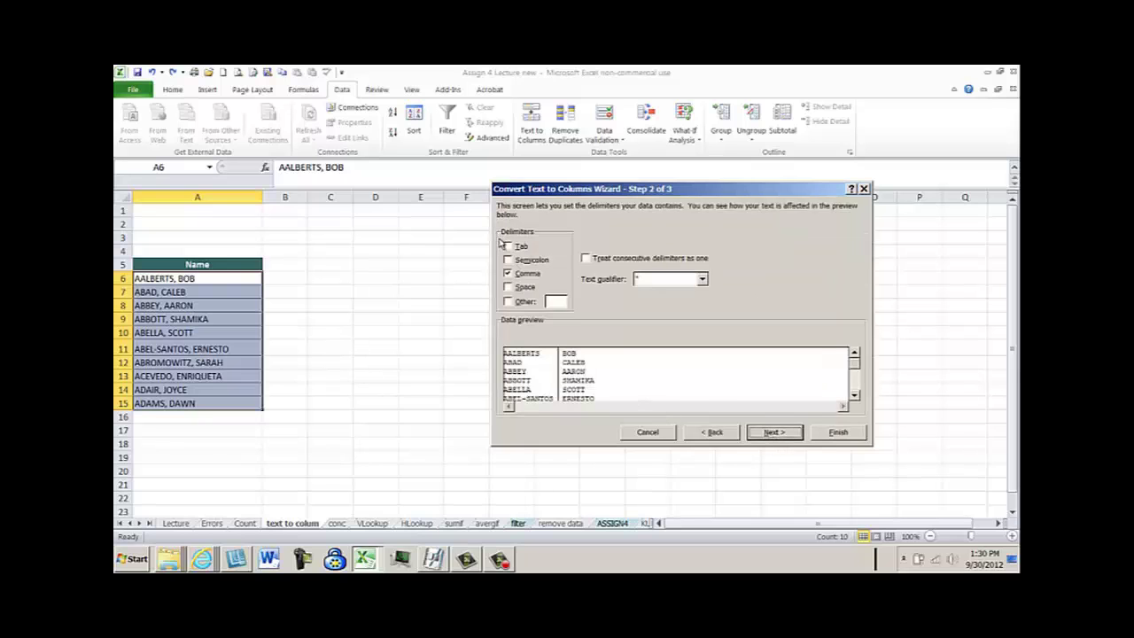
left_click(775, 434)
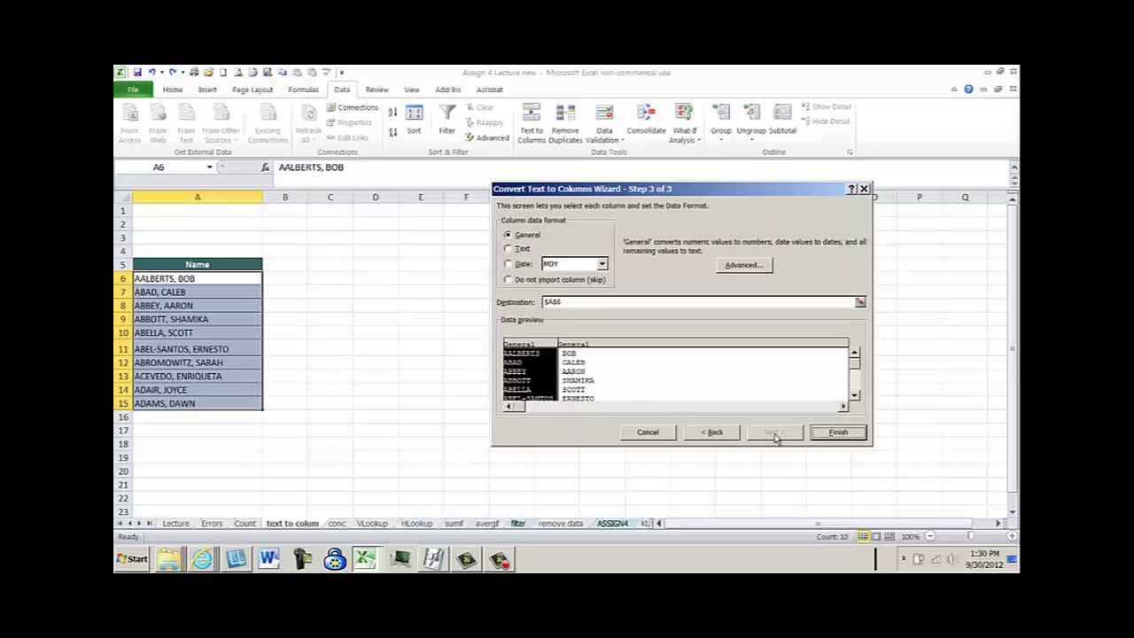
left_click(836, 433)
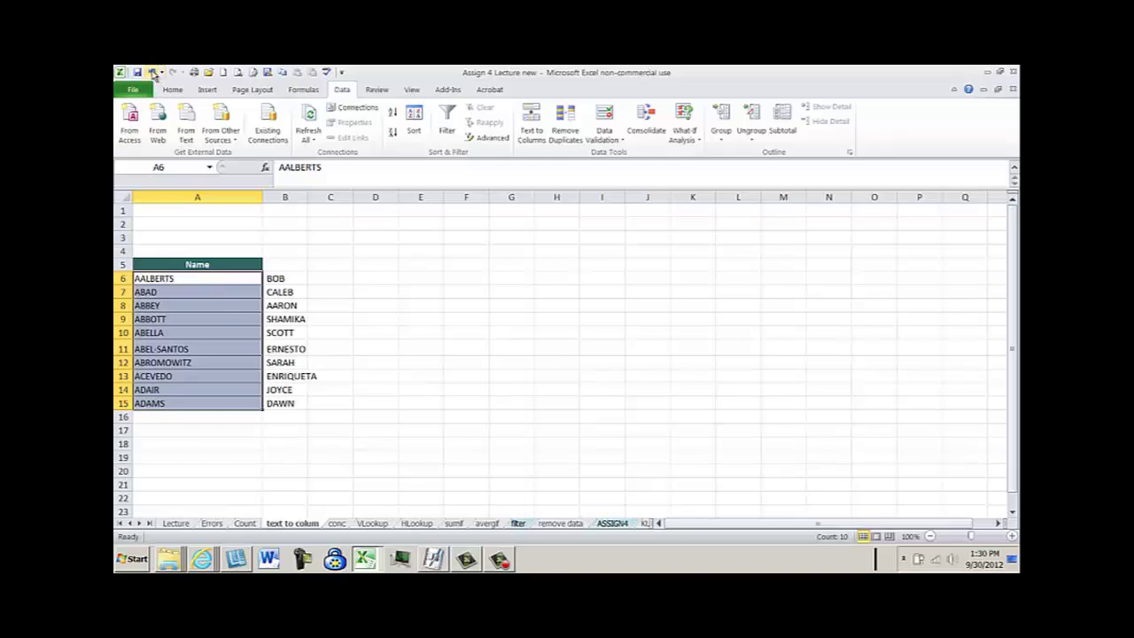
left_click(153, 73)
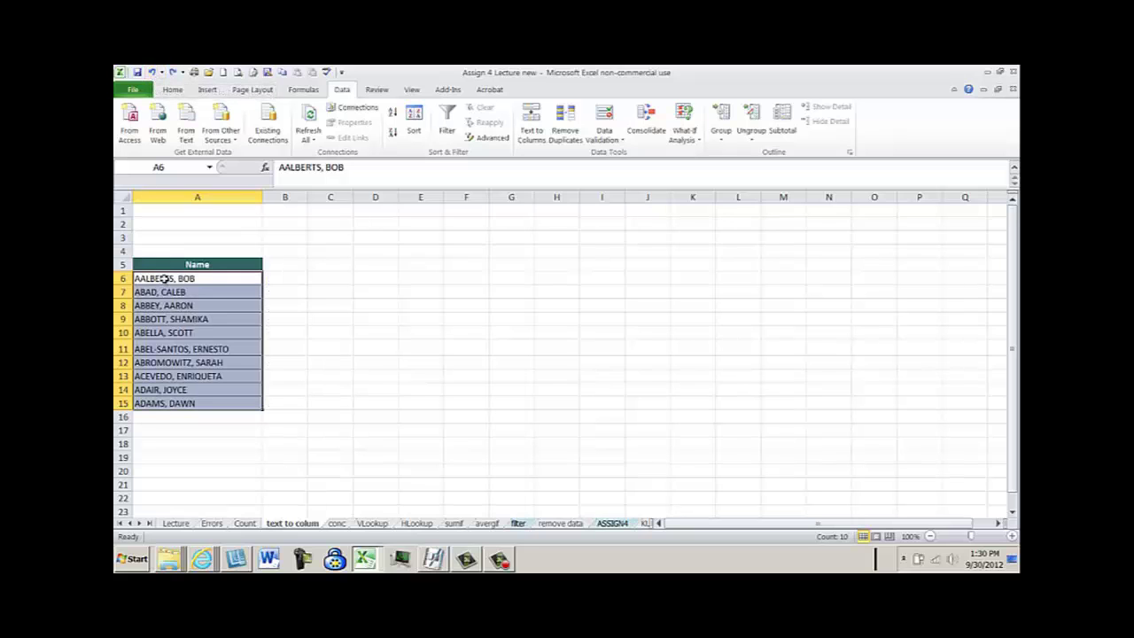
- Copy the names in A6:A15, paste them as values starting at B6, and widen column B to fit them
left_click_drag(165, 279, 184, 403)
right_click(170, 404)
left_click(196, 183)
left_click(301, 278)
right_click(301, 278)
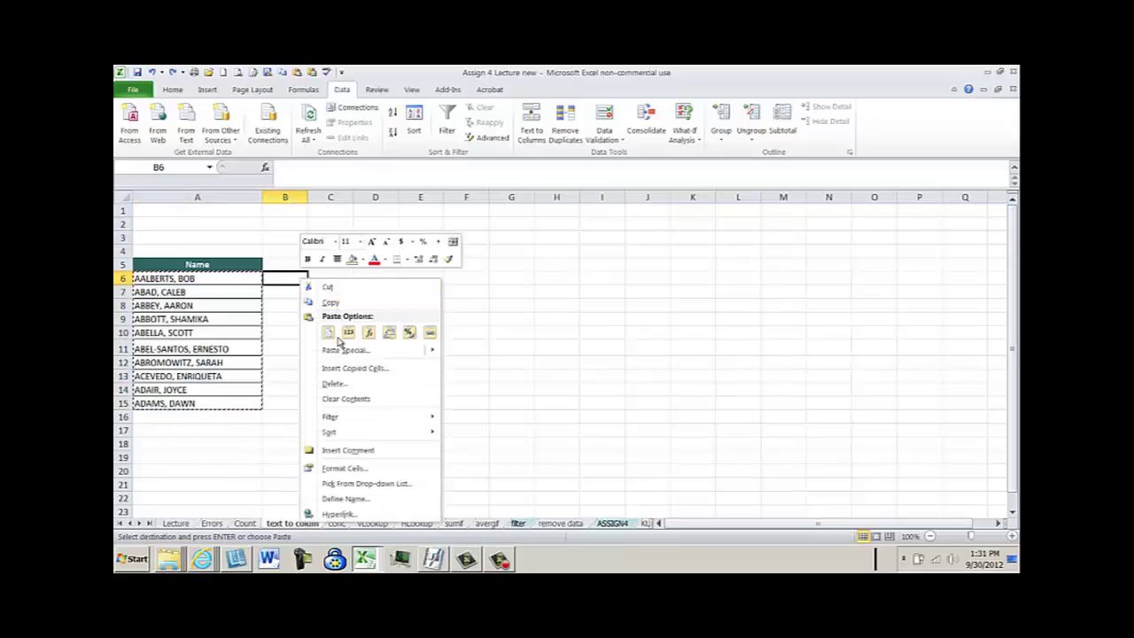
left_click(327, 333)
mouse_move(332, 350)
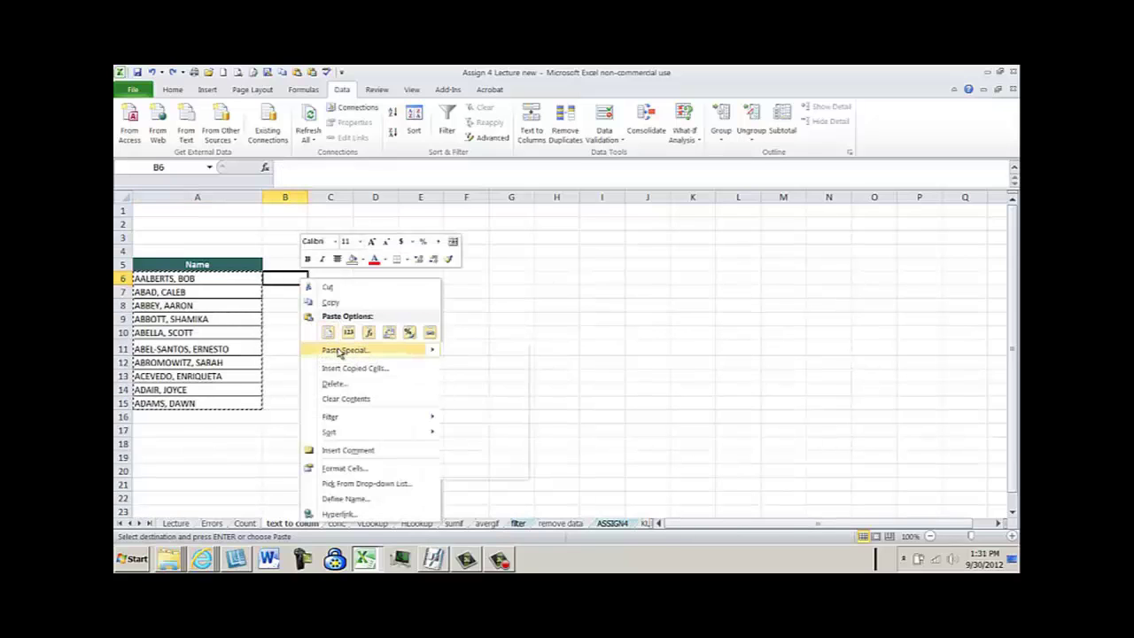
left_click(341, 350)
left_click(248, 296)
left_click(369, 442)
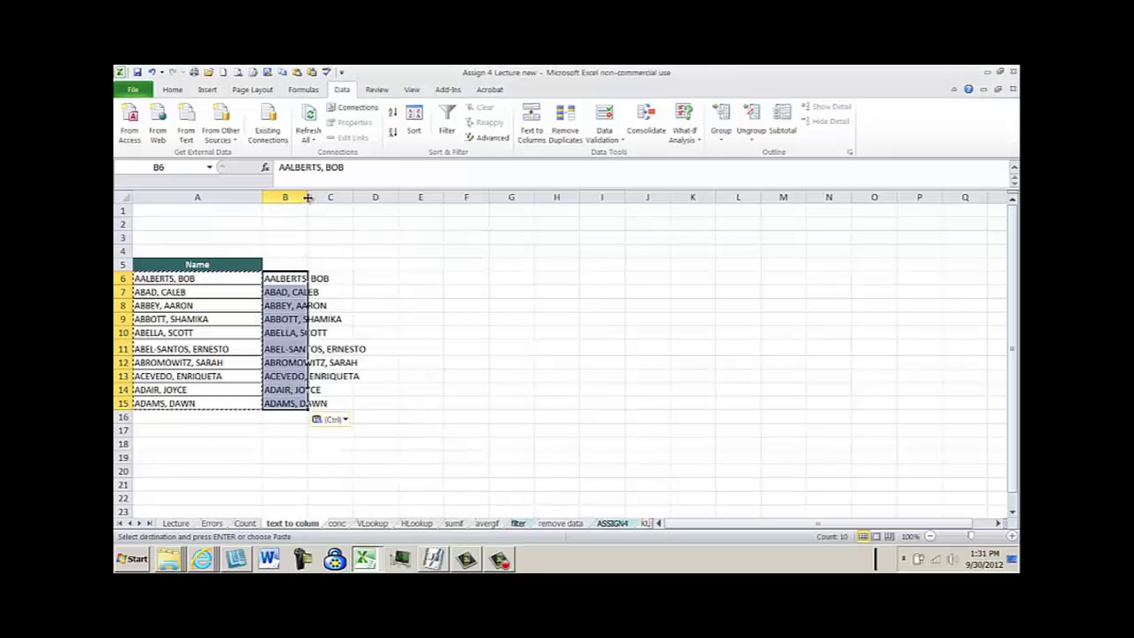
left_click_drag(308, 197, 411, 197)
- Split the copied names in B6:B15 into columns B and C with Text to Columns, Delimited at the comma
left_click(534, 132)
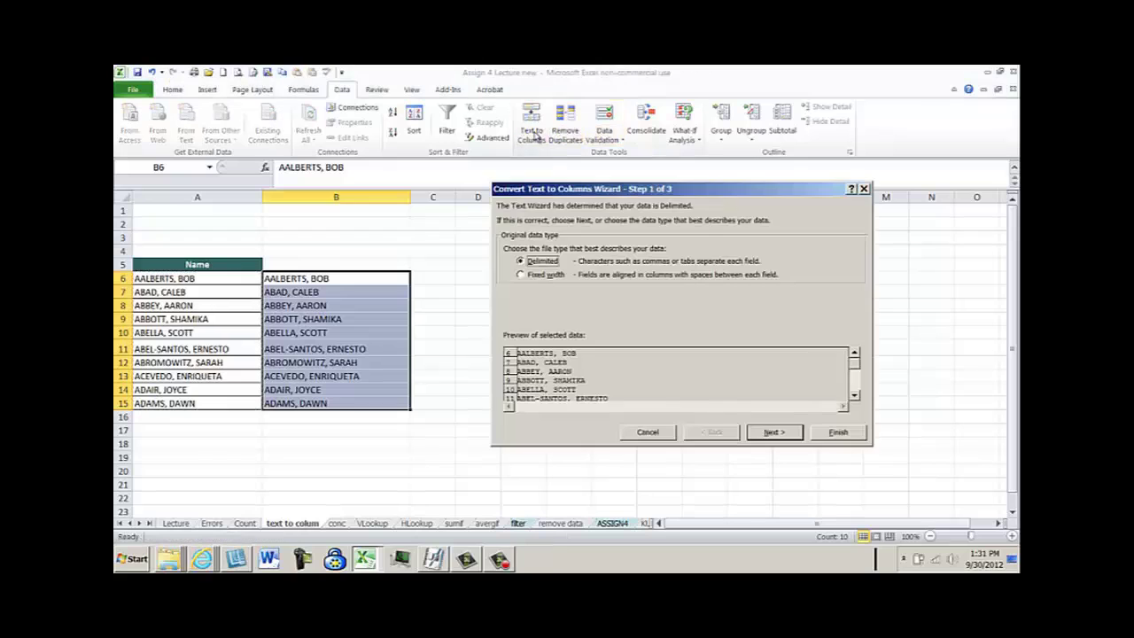
left_click(772, 432)
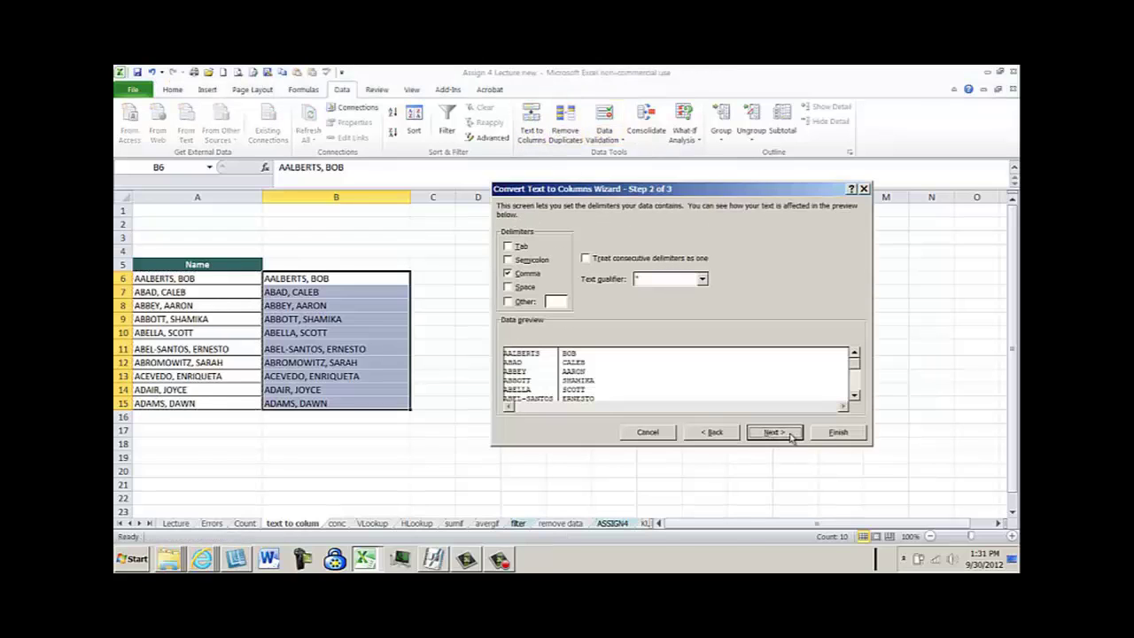
left_click(791, 436)
left_click(839, 433)
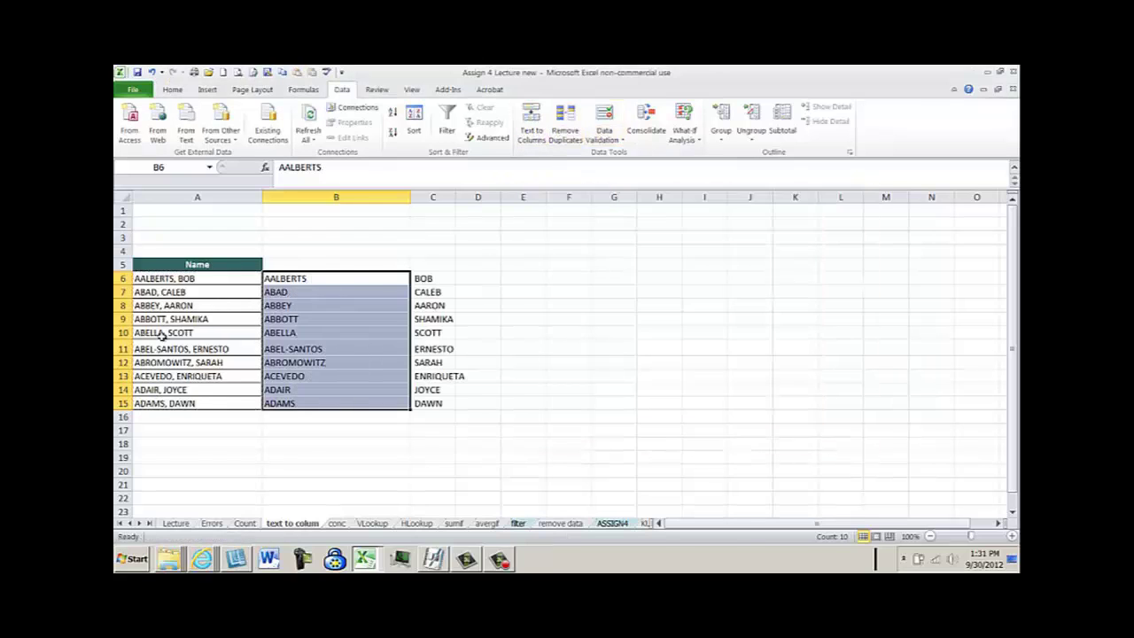
left_click_drag(165, 280, 203, 403)
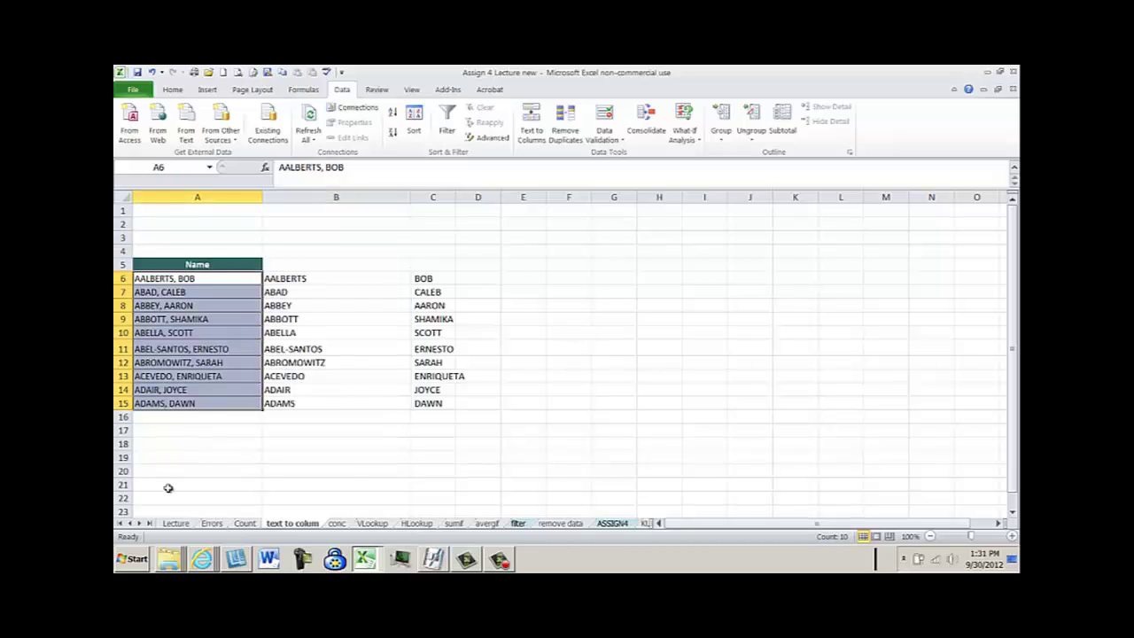
- Open the Lecture sheet and review the remaining topics in the list, including Vlookup and Drop Down List
left_click(174, 523)
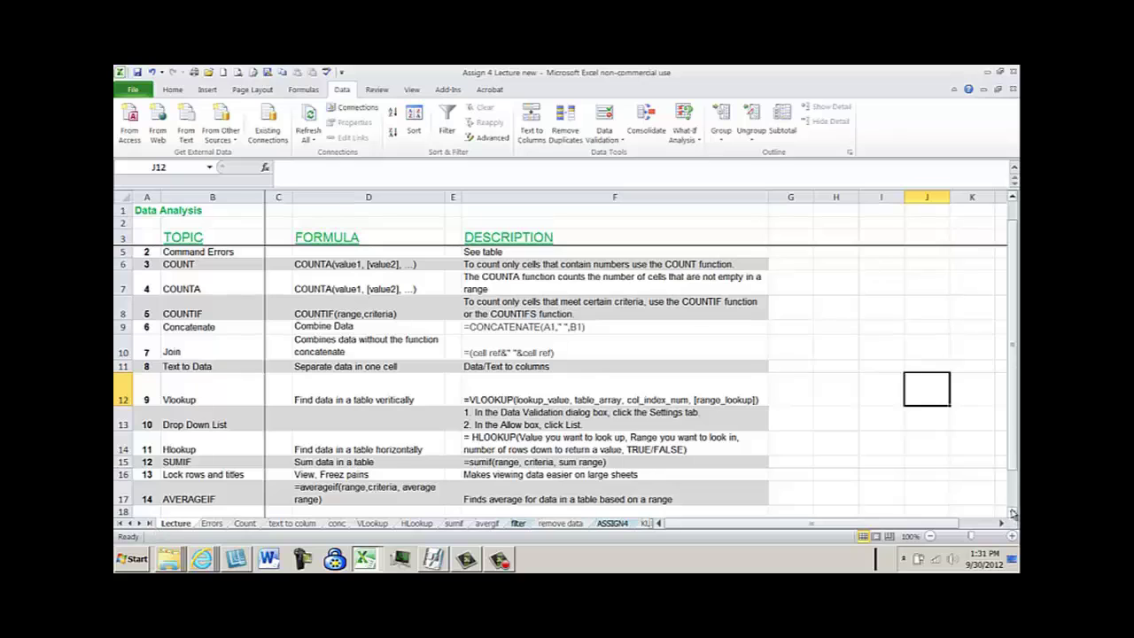
left_click(1014, 514)
left_click(1014, 514)
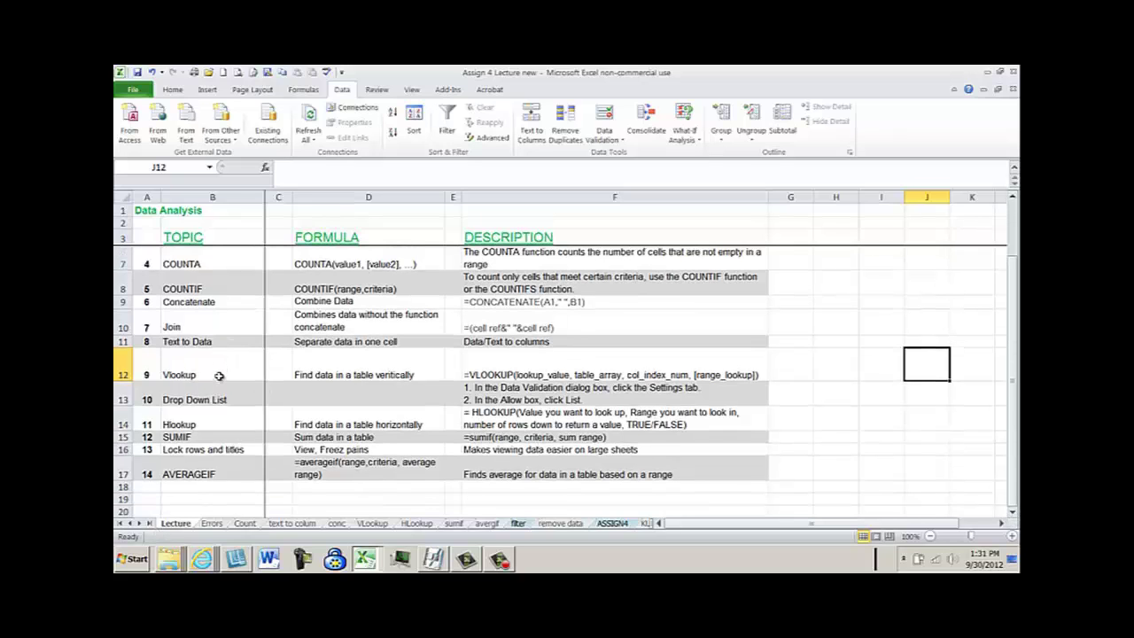
left_click(204, 399)
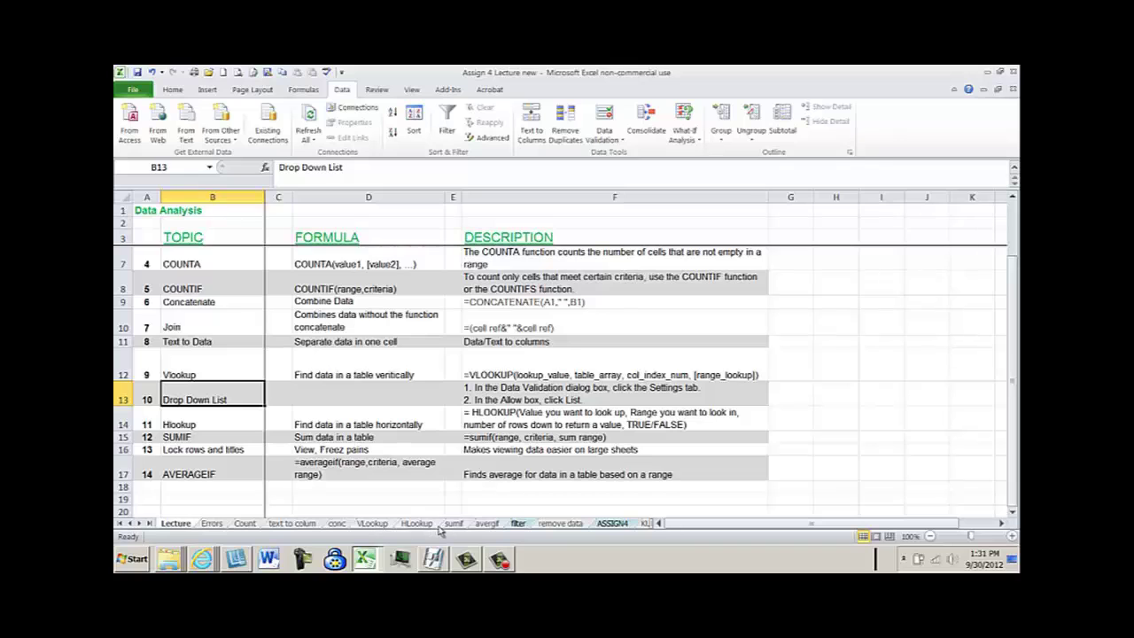
- Turn on filtering for header row 1 of the filter sheet and show only the rows whose Term is B
left_click(518, 524)
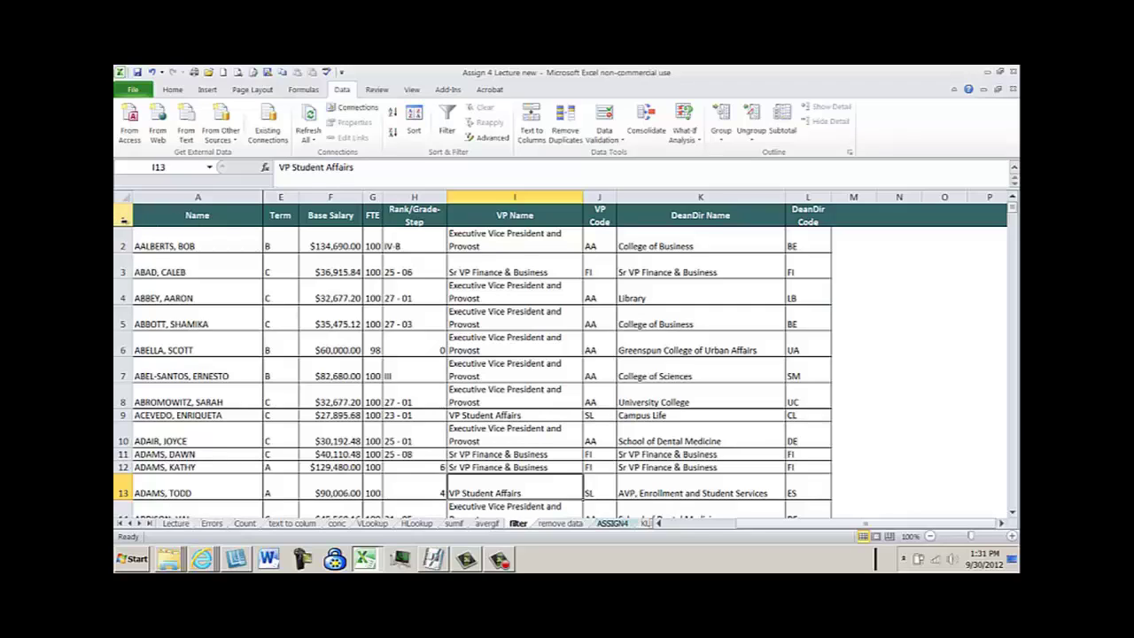
left_click(123, 218)
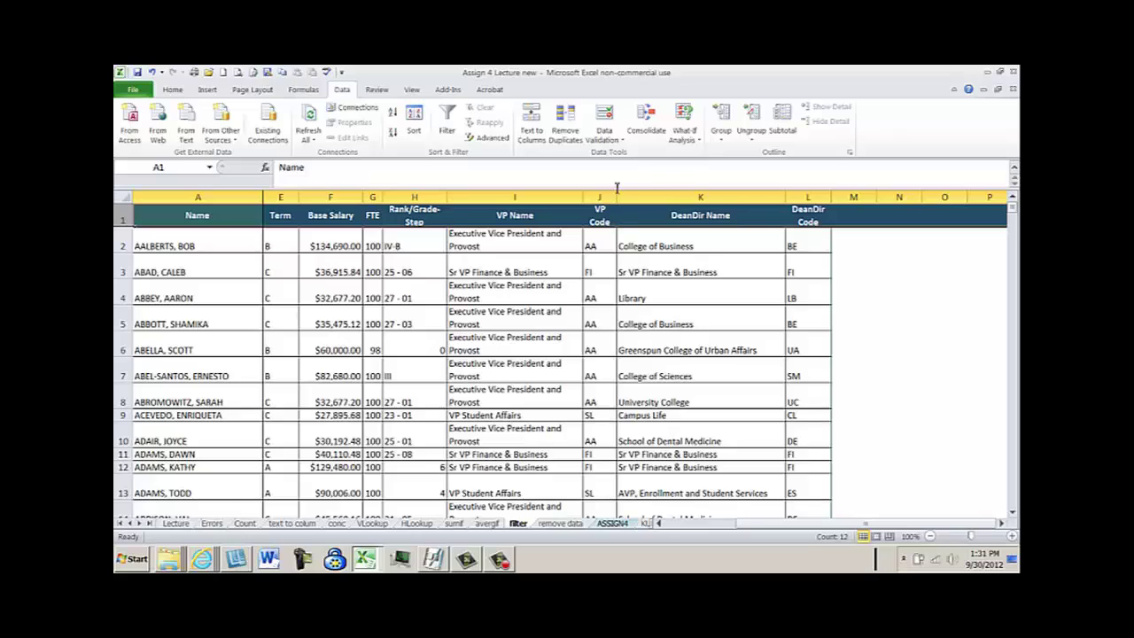
left_click(448, 122)
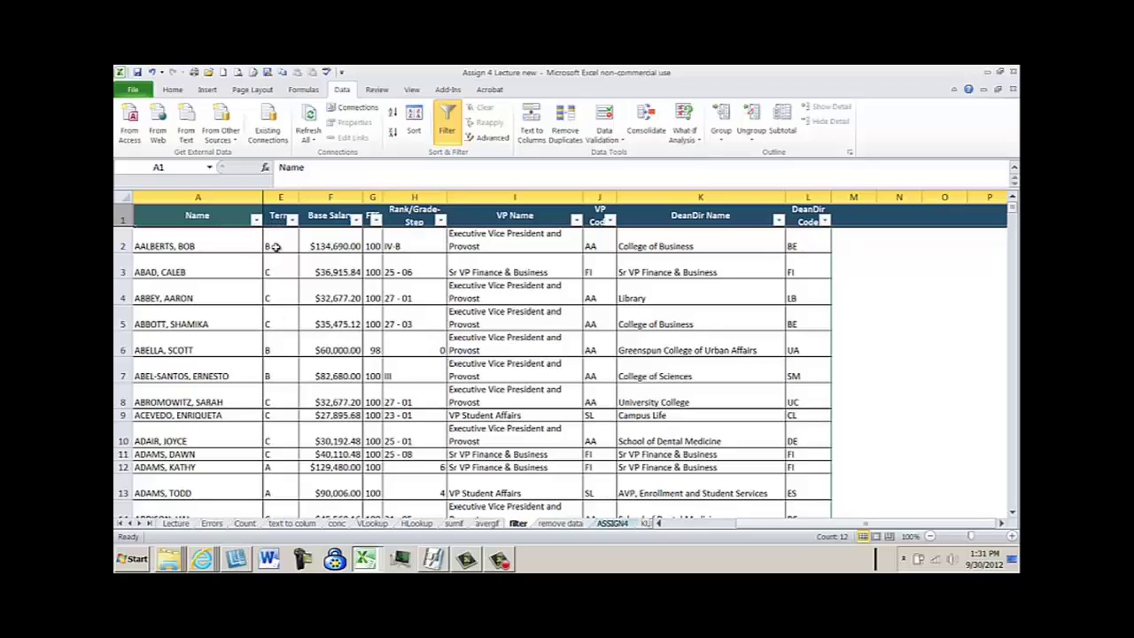
left_click(292, 219)
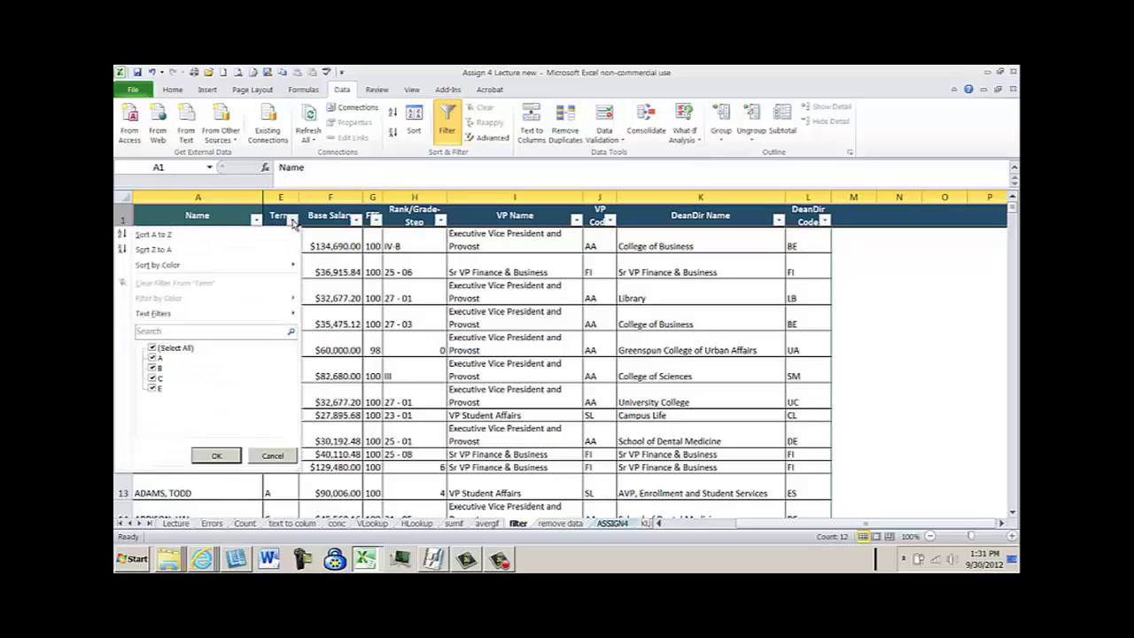
left_click(151, 348)
left_click(153, 368)
left_click(217, 456)
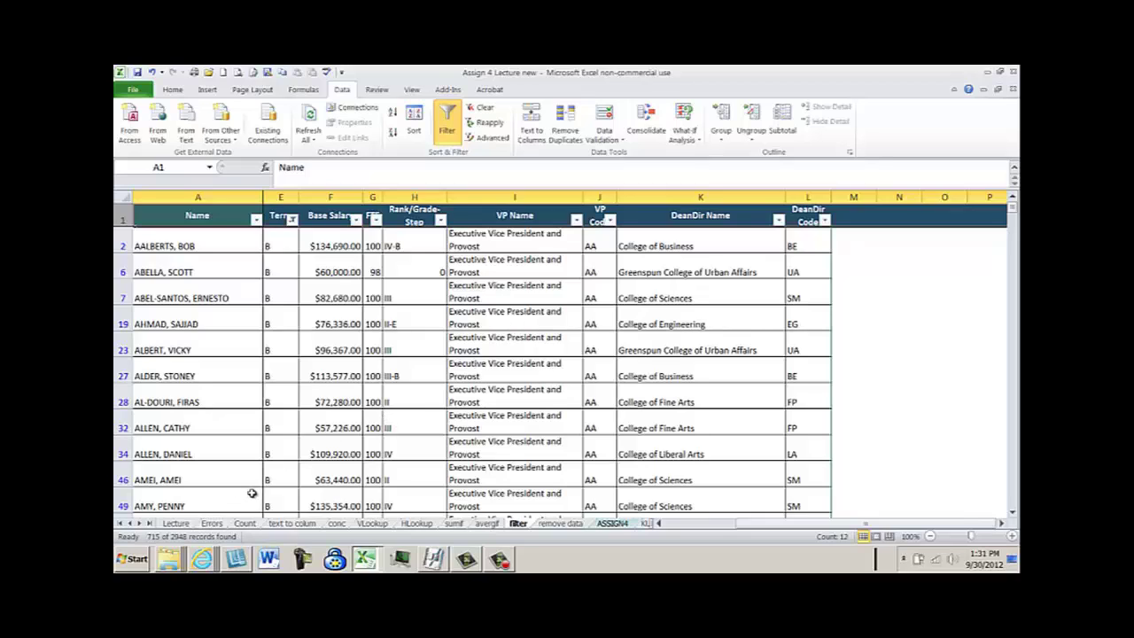
- Look over the Lecture and VLookup sheets, and return to the filter sheet
left_click(174, 524)
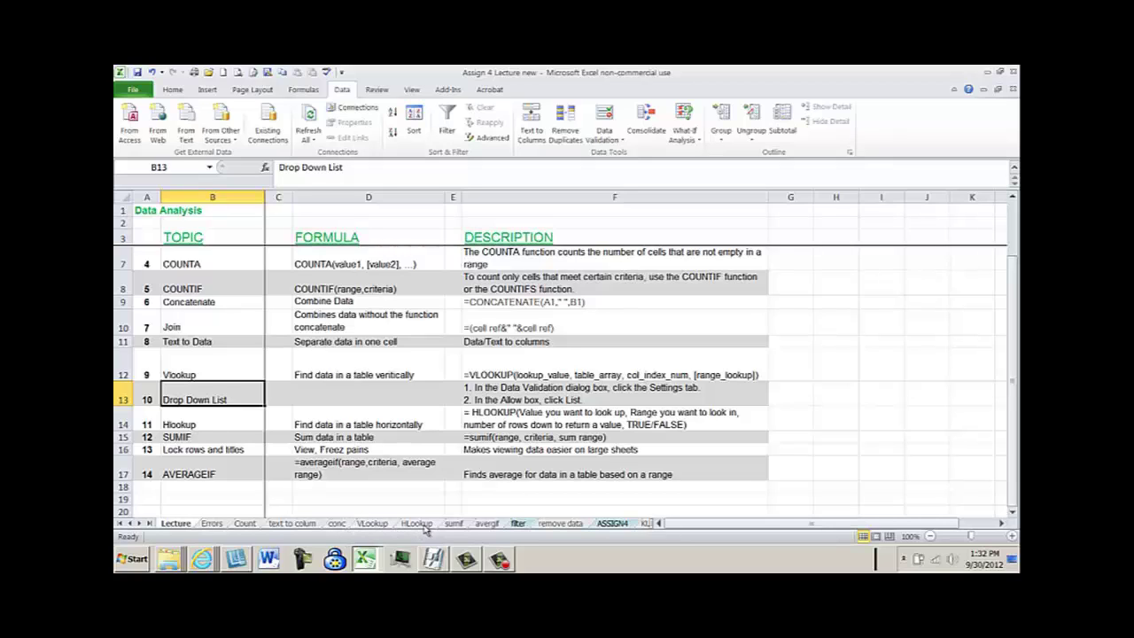
left_click(372, 524)
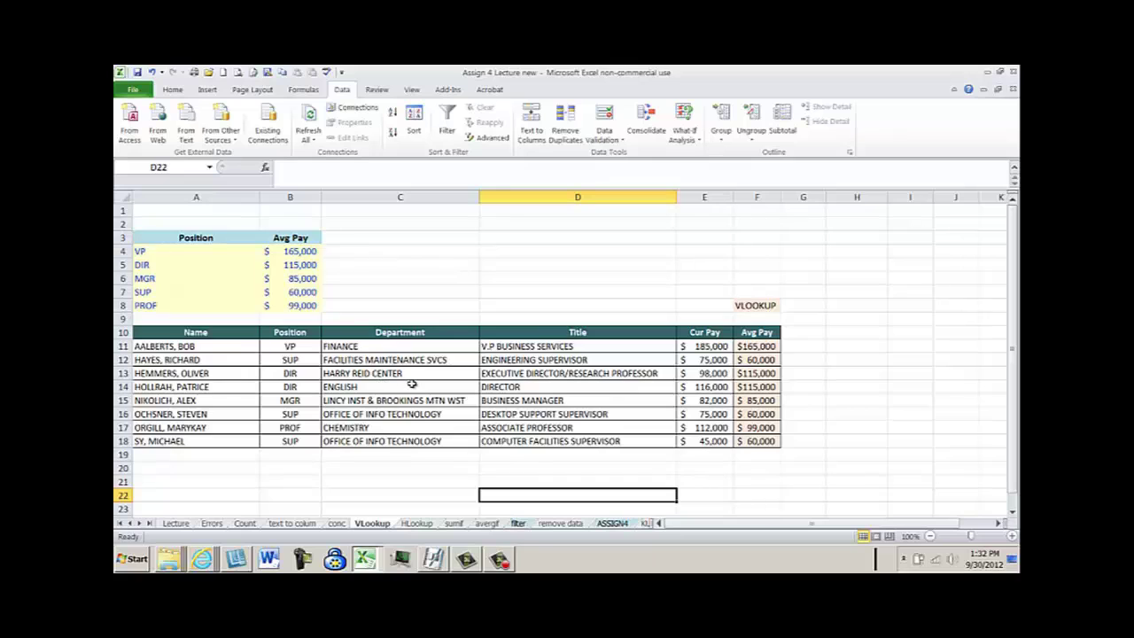
left_click(518, 523)
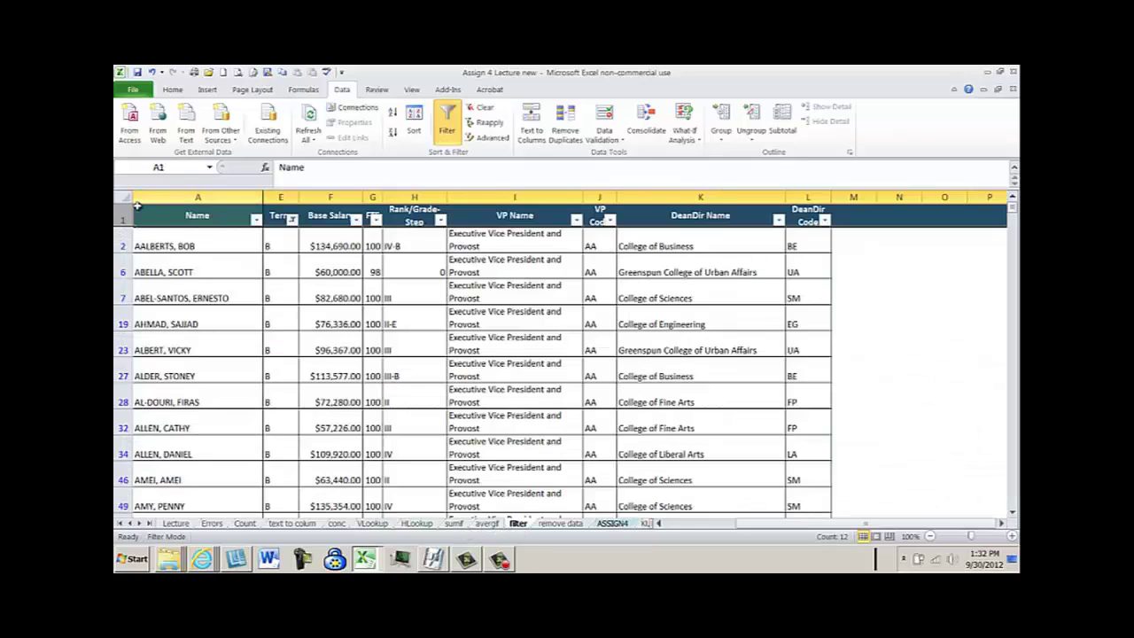
- Turn off filtering on the filter sheet and open the VLookup sheet
left_click(448, 133)
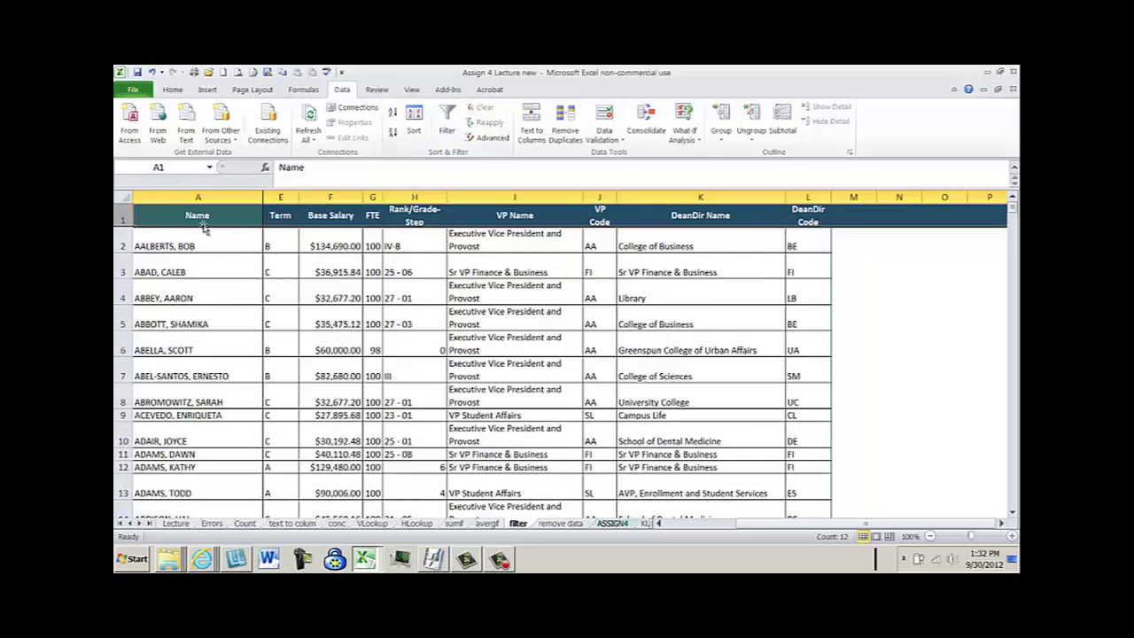
mouse_move(1013, 209)
left_mouse_down()
mouse_move(1014, 292)
mouse_move(1013, 209)
left_mouse_up()
left_click(371, 523)
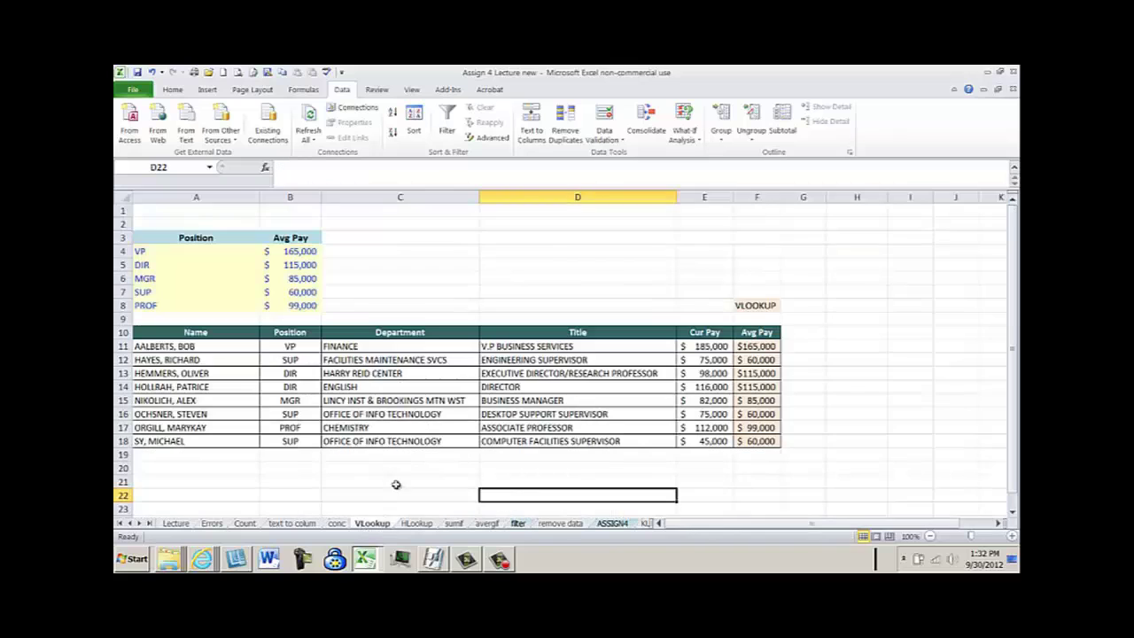
- Examine the average pay values in B4:B8 and the VLOOKUP formula in F11
left_click(298, 252)
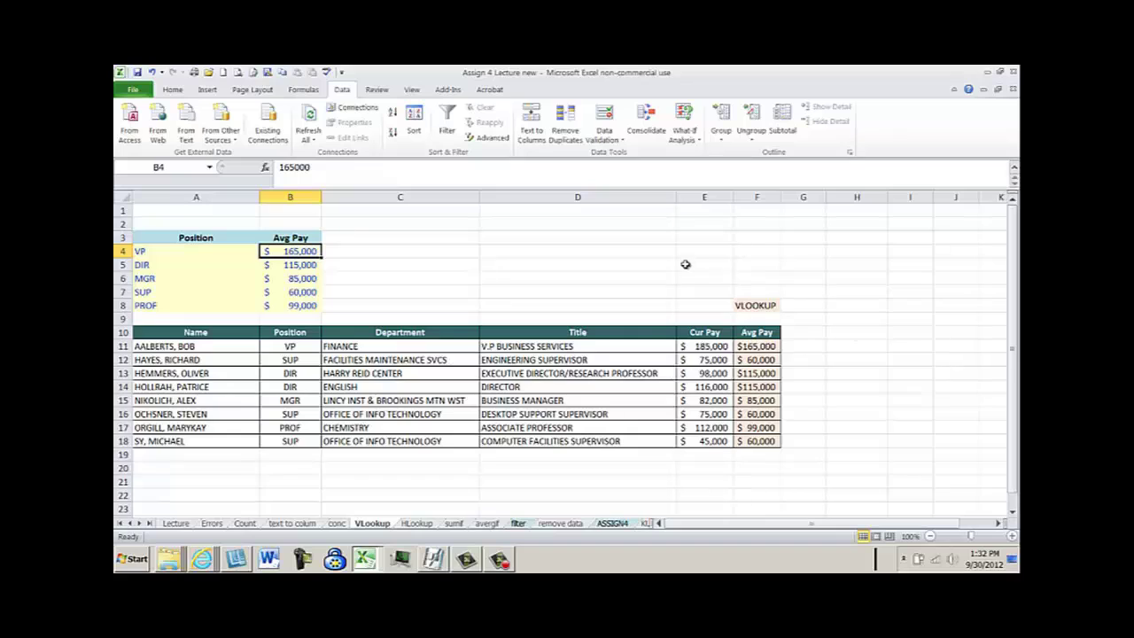
left_click(760, 347)
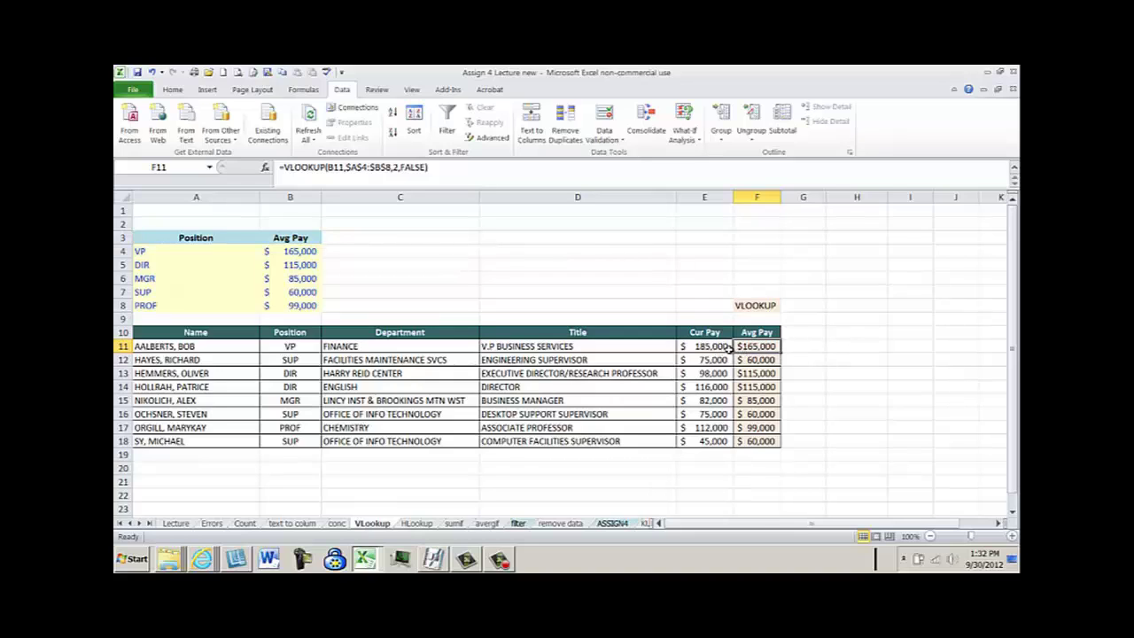
left_click(302, 252)
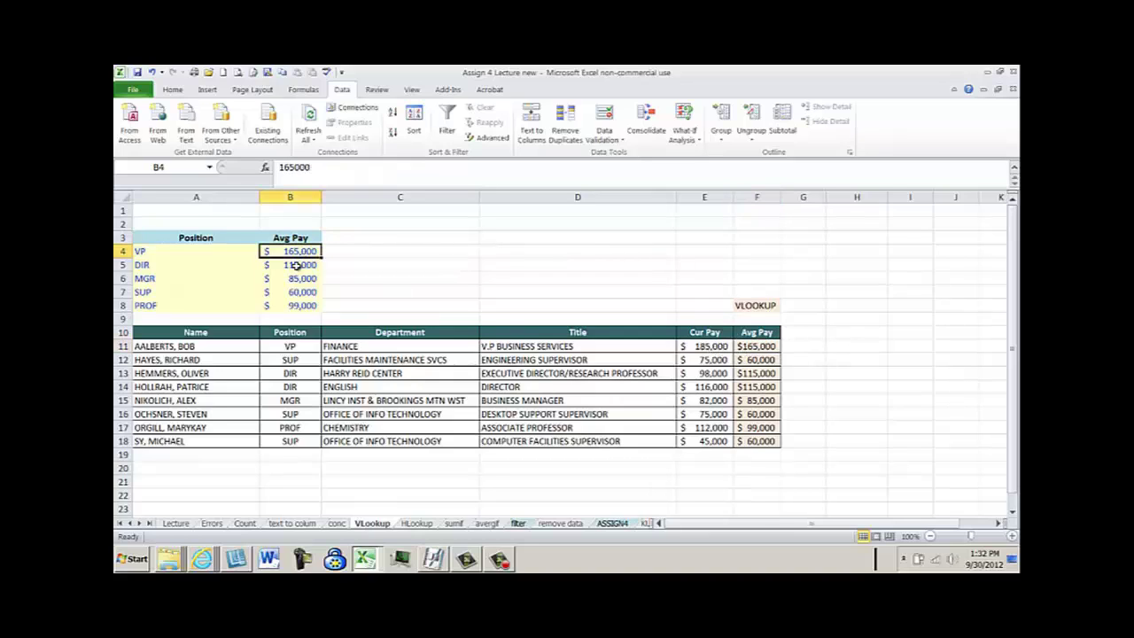
left_click(297, 265)
left_click(301, 279)
left_click(302, 292)
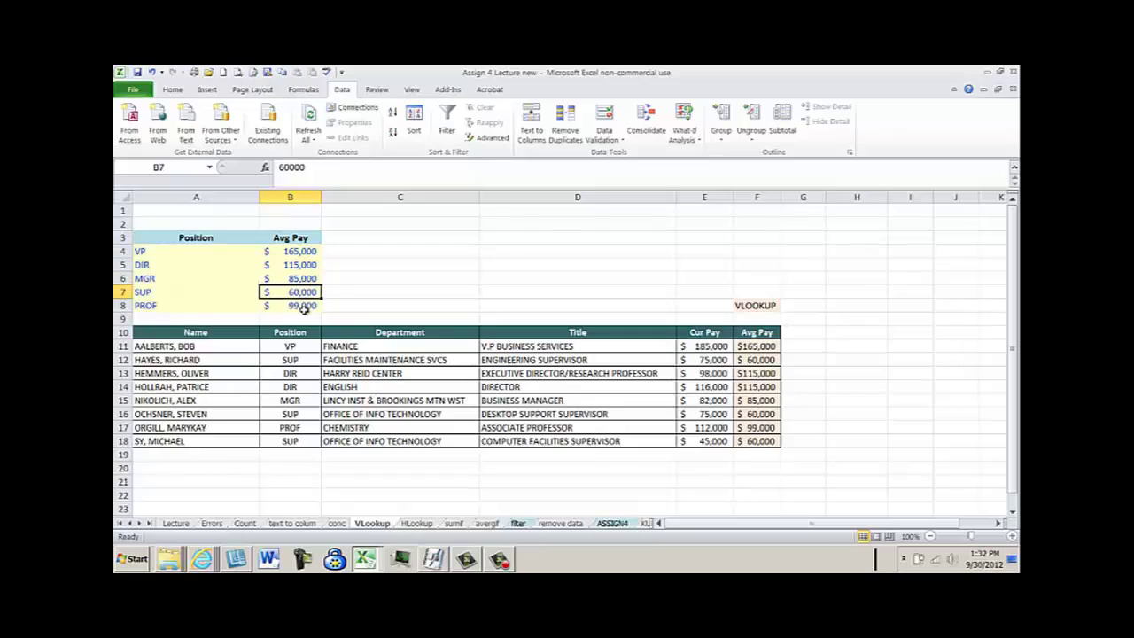
left_click(302, 306)
left_click_drag(302, 252, 302, 306)
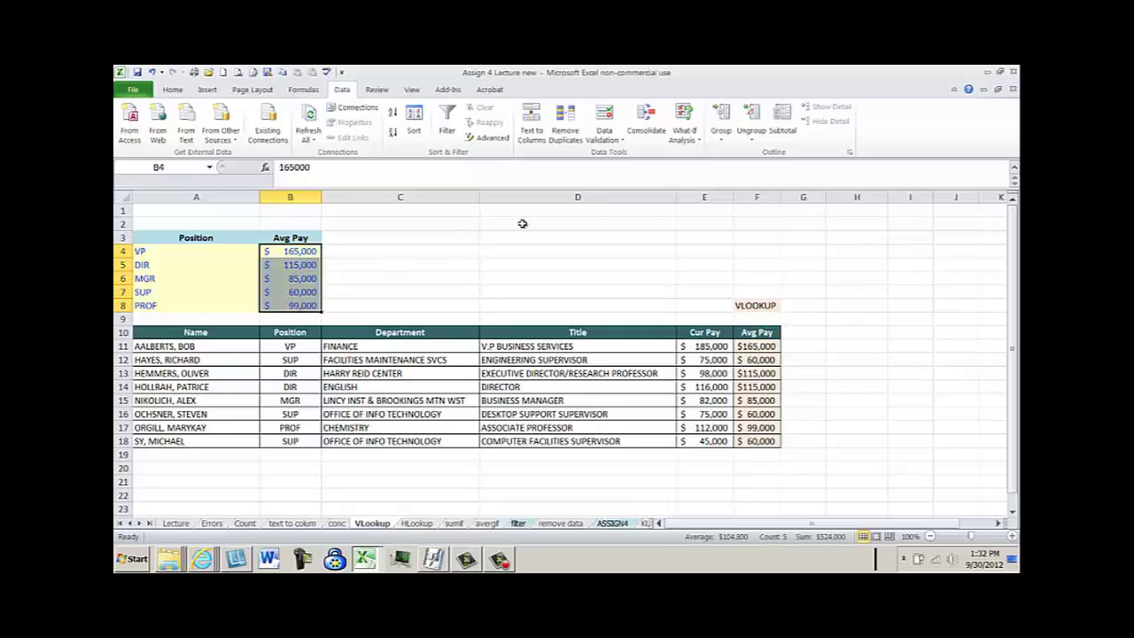
left_click(767, 346)
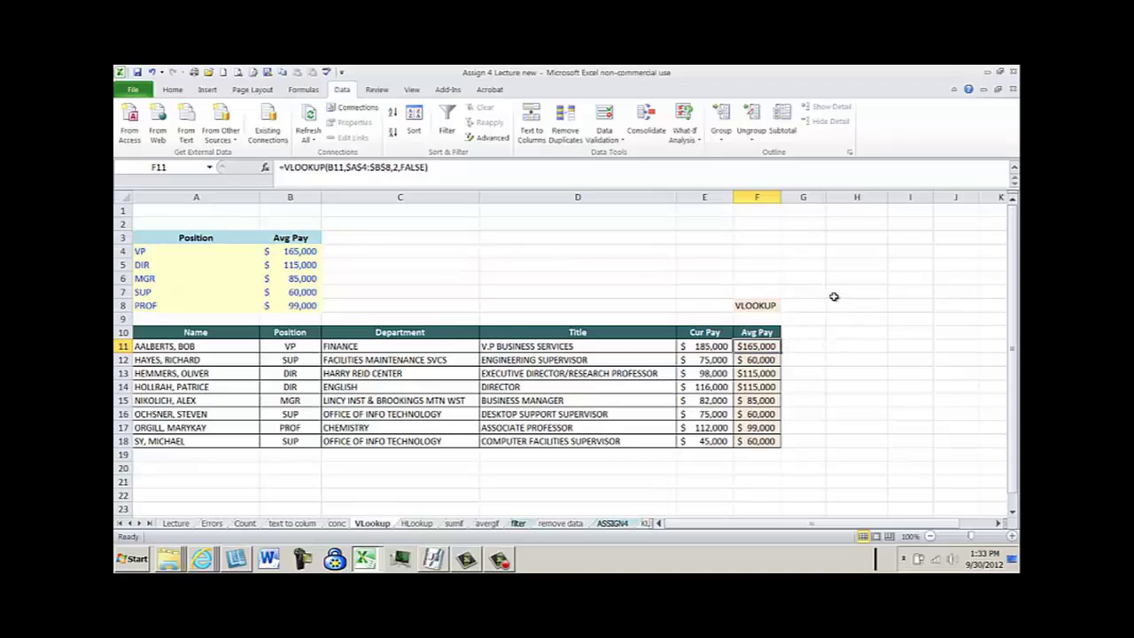
- Review the VLOOKUP syntax in cell F12 of the Lecture sheet
left_click(184, 525)
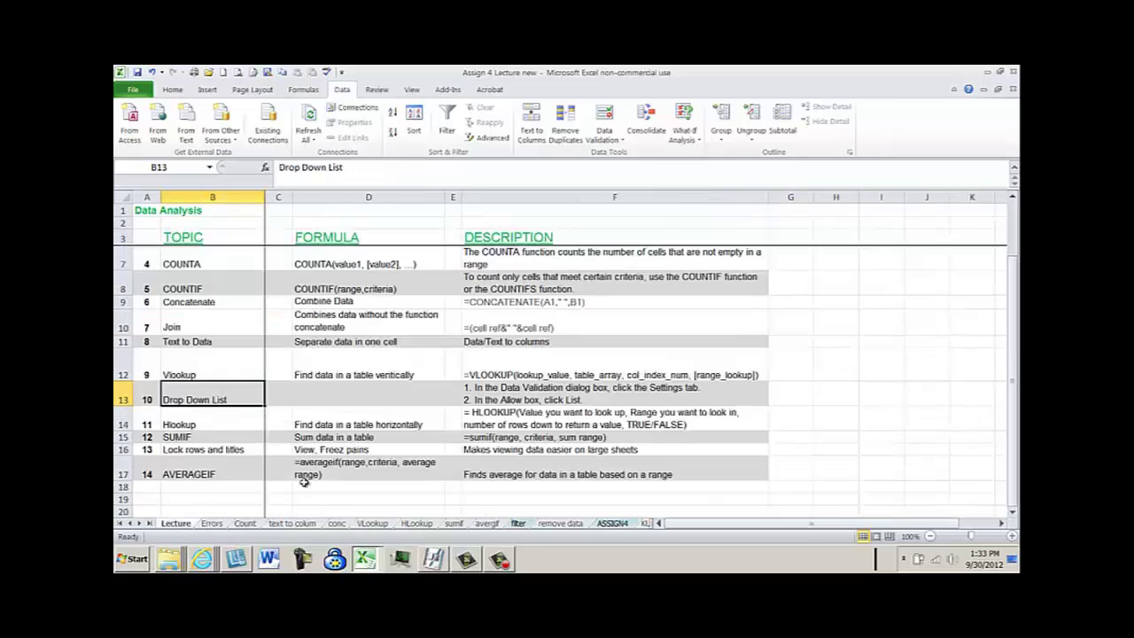
left_click(505, 374)
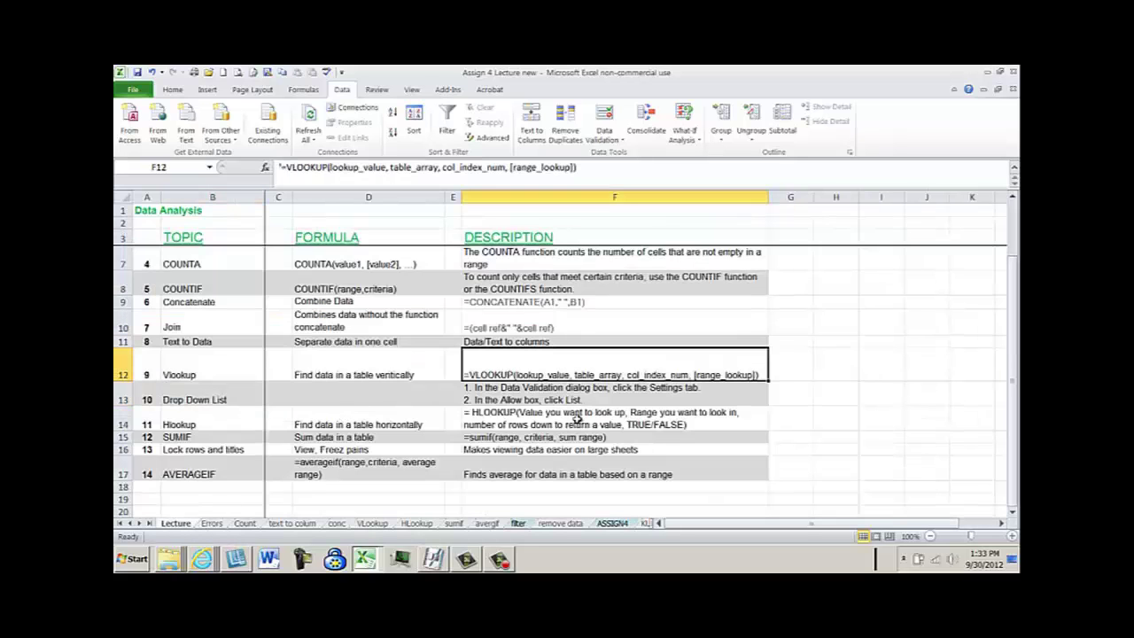
double_click(740, 370)
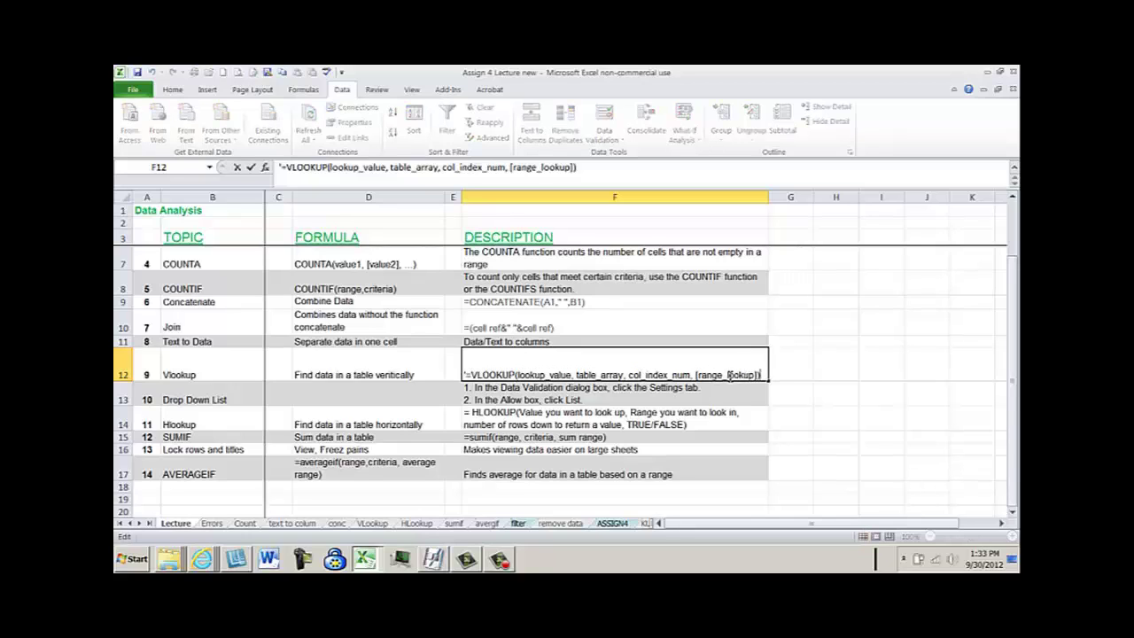
key("Escape")
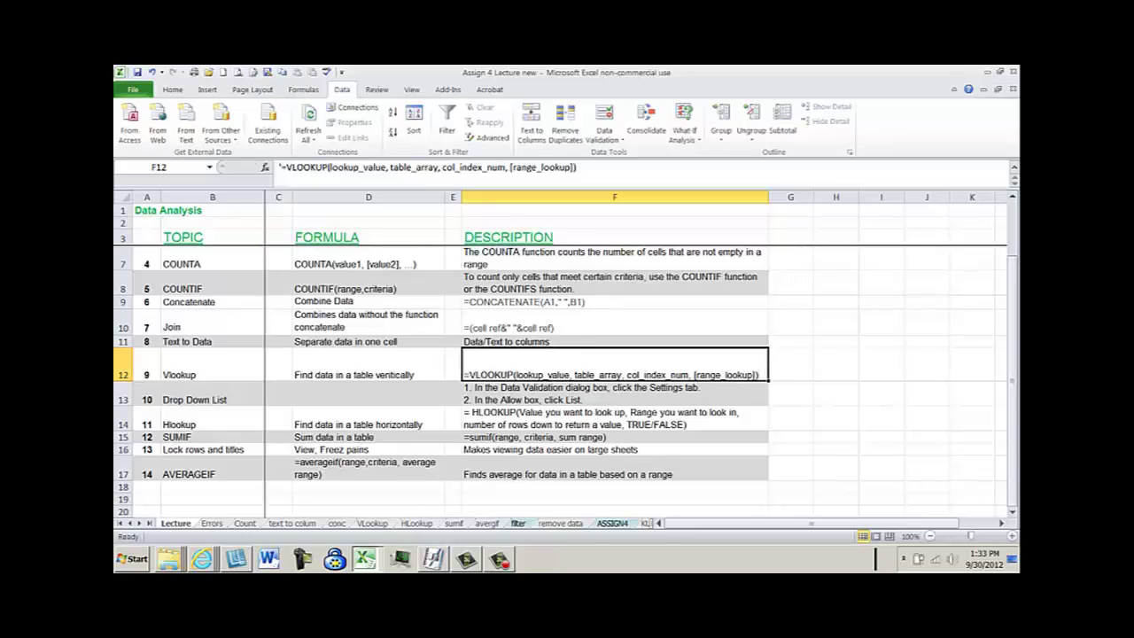
- Return to the VLookup sheet and inspect the arguments of the formula in F11
left_click(372, 524)
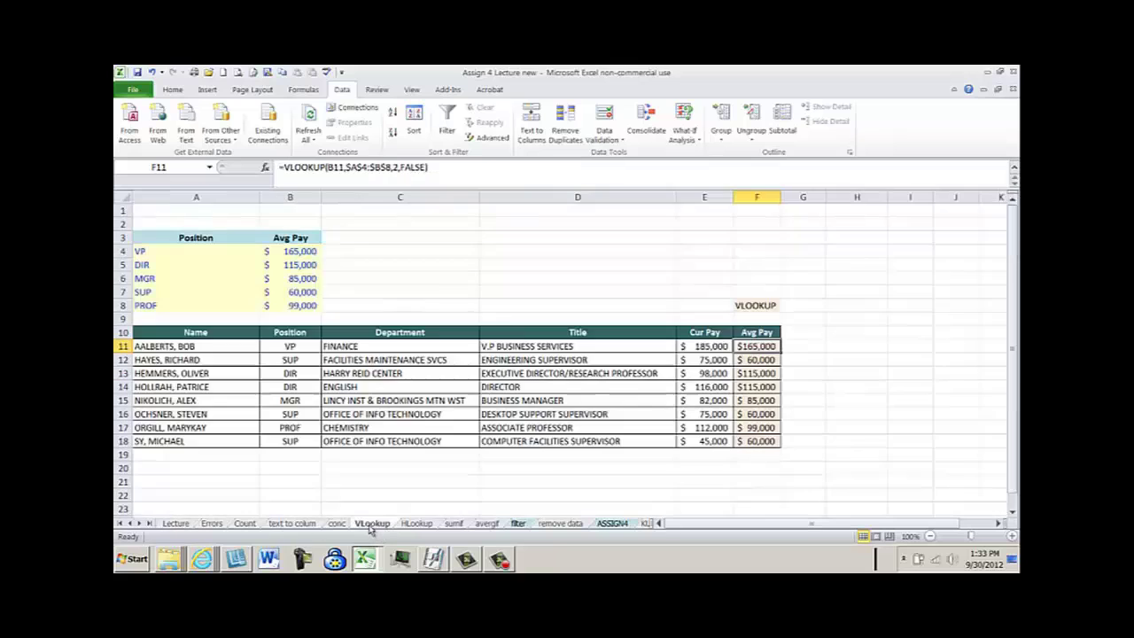
left_click(813, 351)
left_click(764, 348)
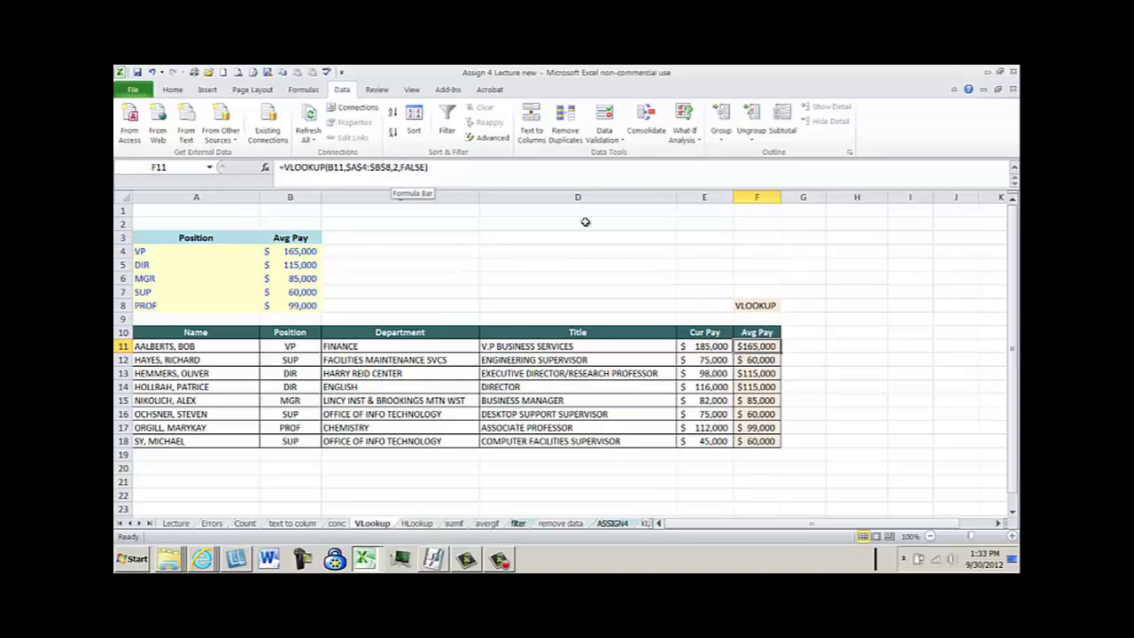
left_click(842, 345)
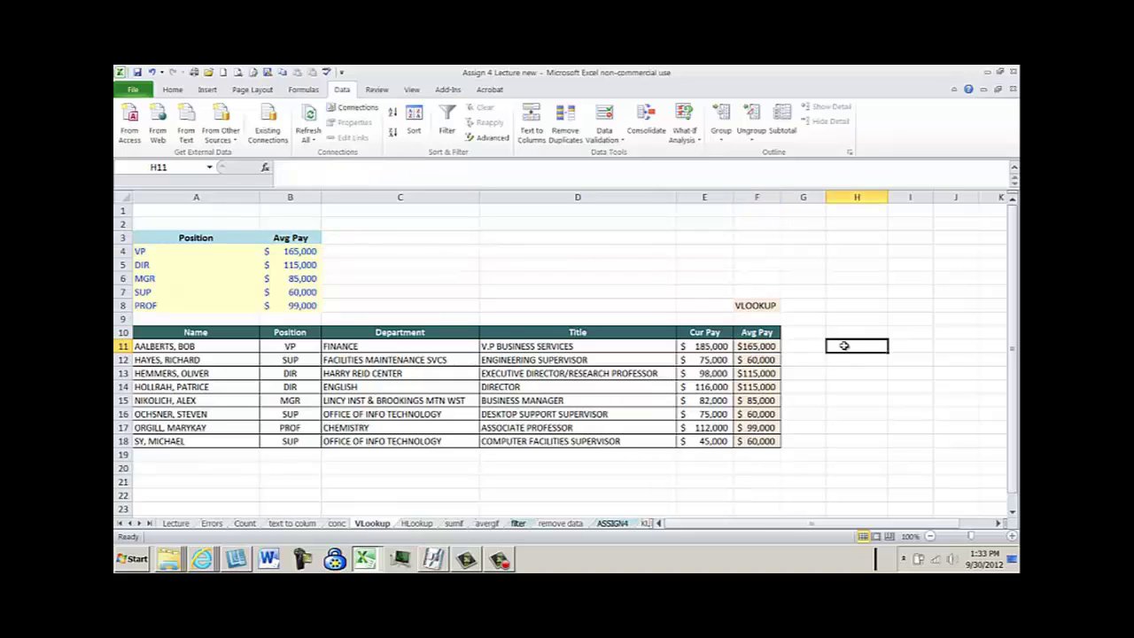
type("=")
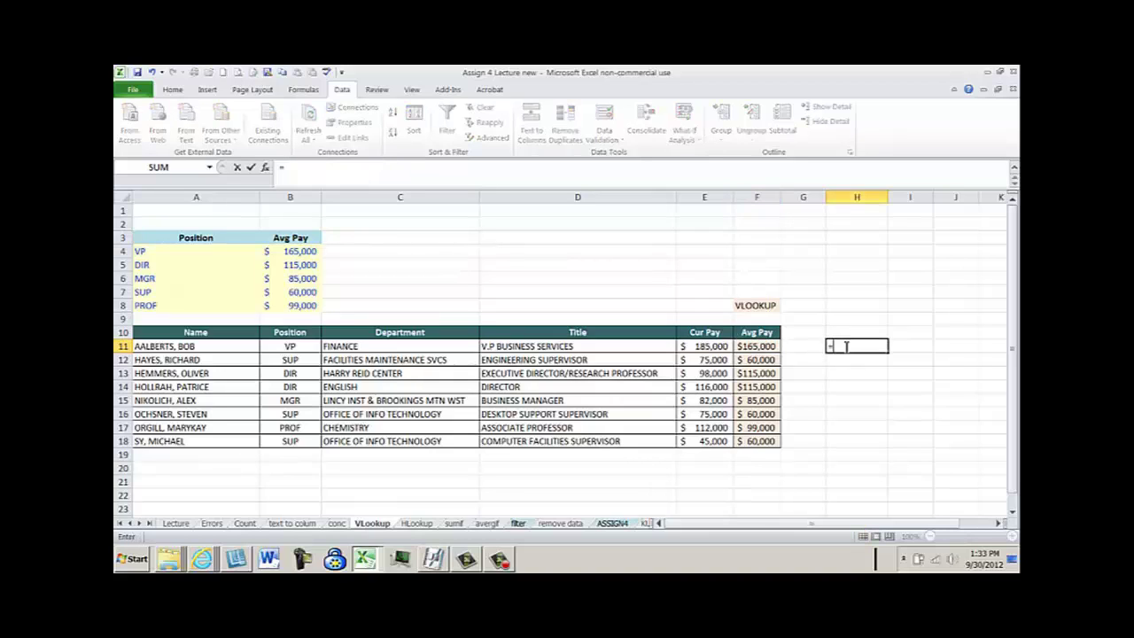
type("vlookup")
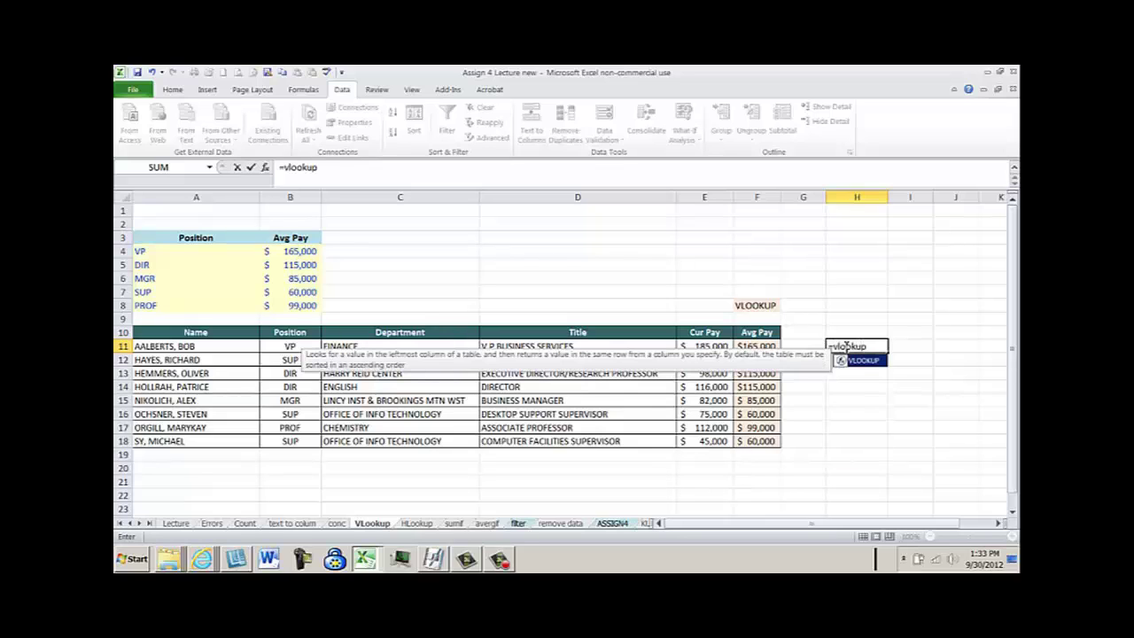
type("(")
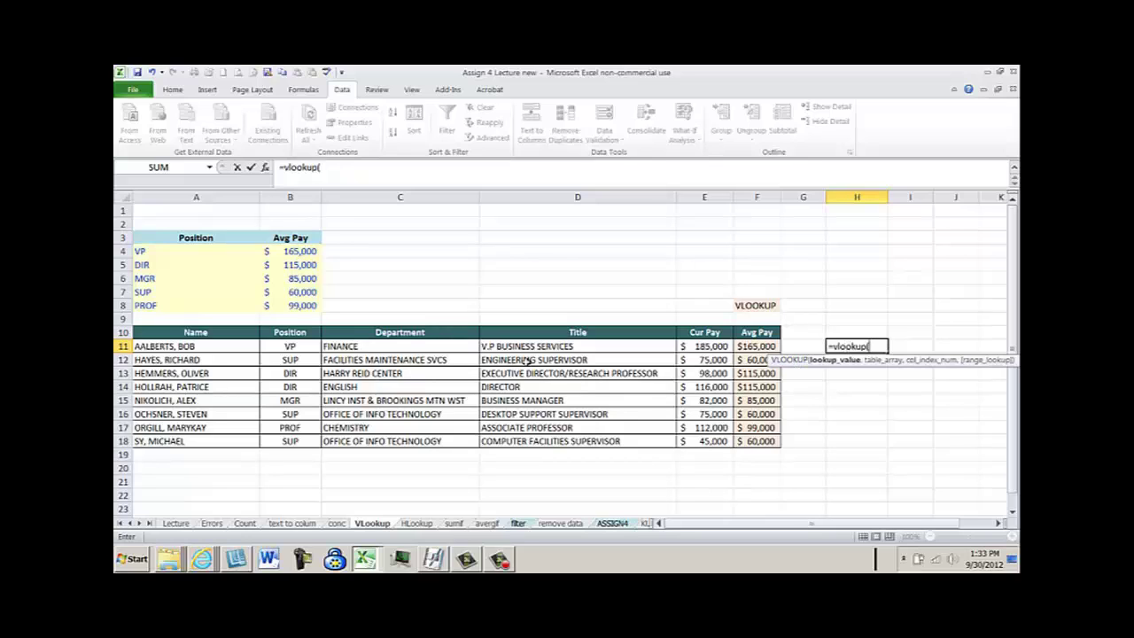
left_click_drag(279, 346, 682, 431)
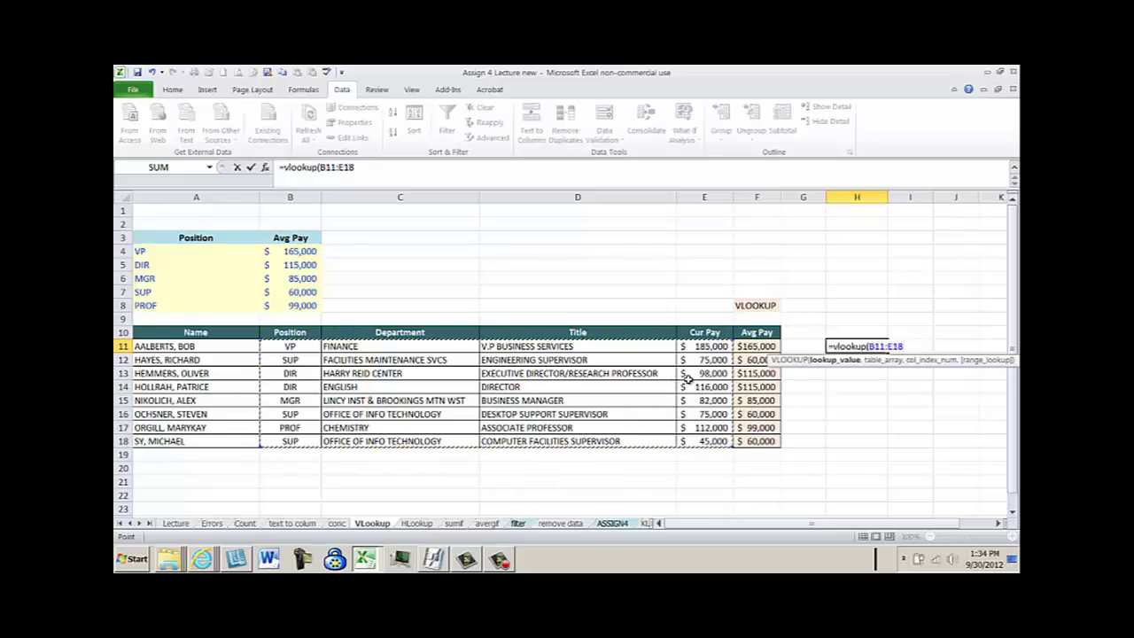
key("Escape")
- Start a VLOOKUP formula in cell H11, up to its opening parenthesis
type("=vloo")
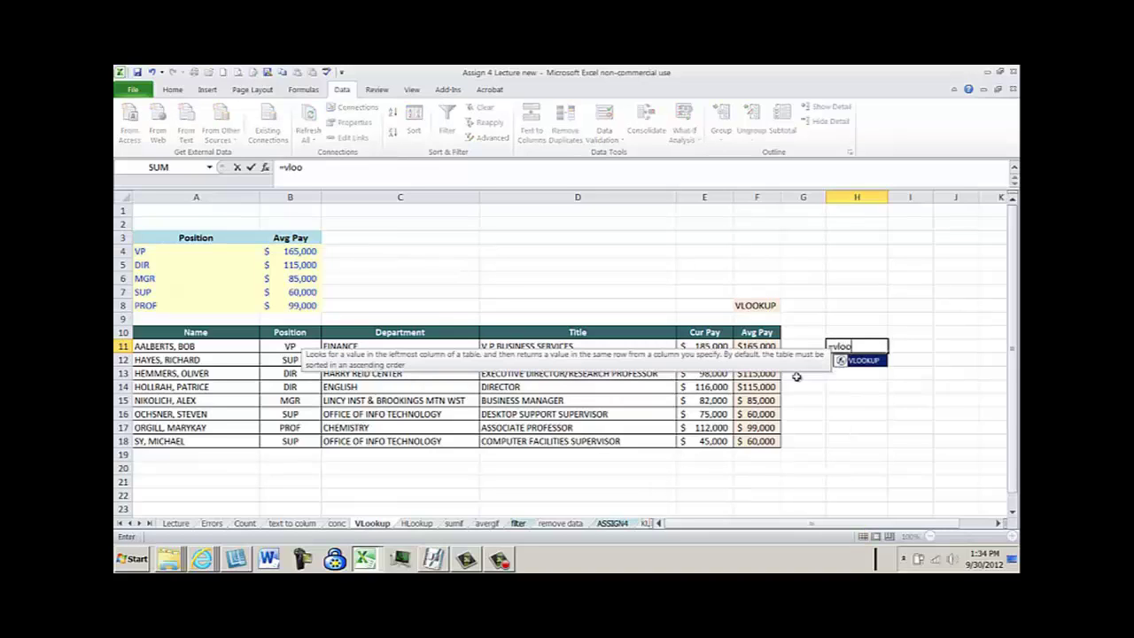
type("kup(")
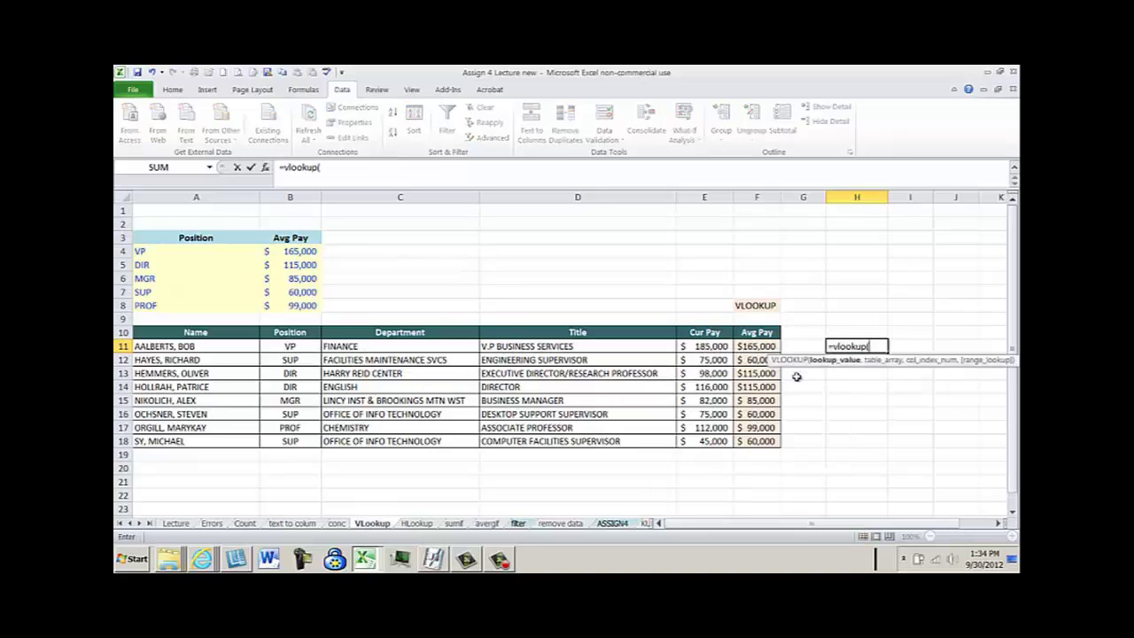
left_click(296, 346)
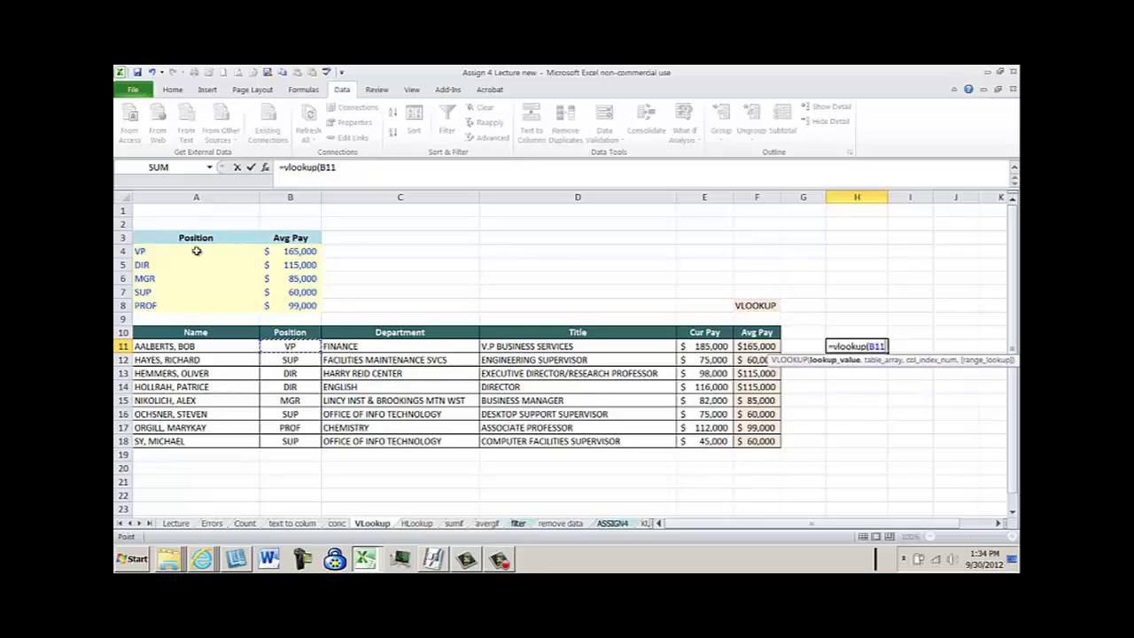
left_click(140, 251)
left_click_drag(140, 251, 292, 306)
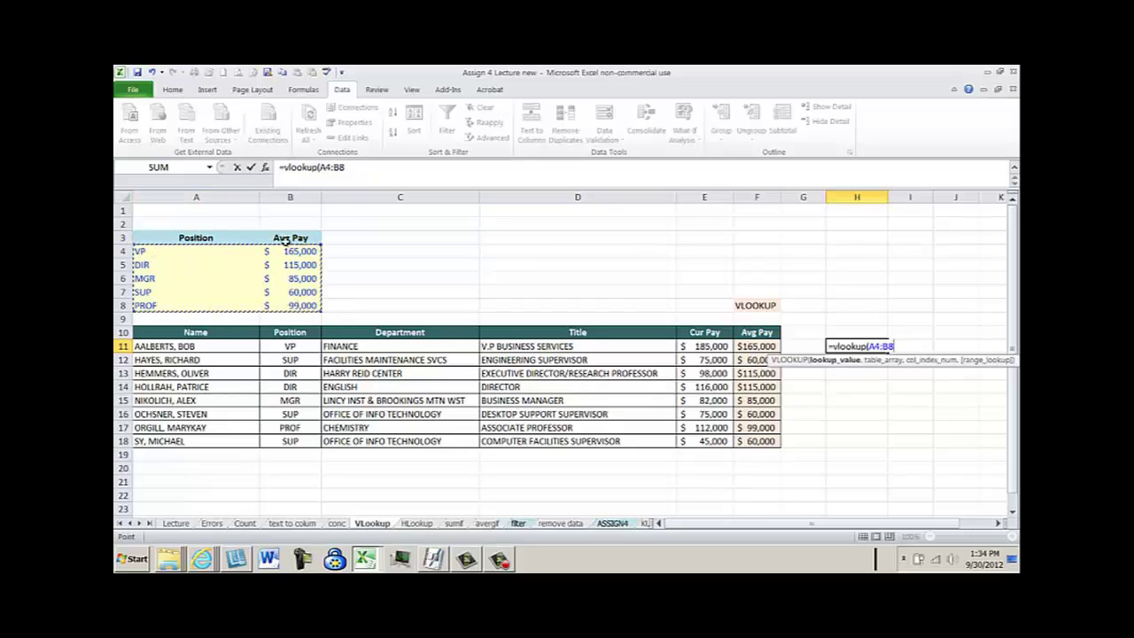
left_click_drag(368, 245, 620, 306)
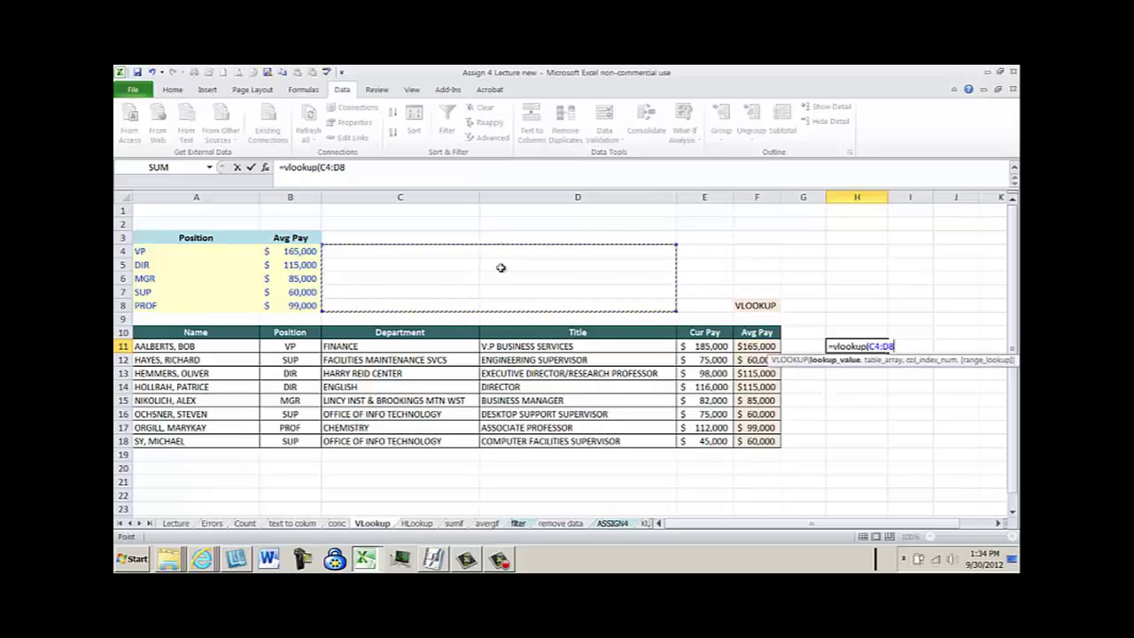
key("BackSpace")
key("BackSpace")
key("BackSpace")
key("BackSpace")
key("BackSpace")
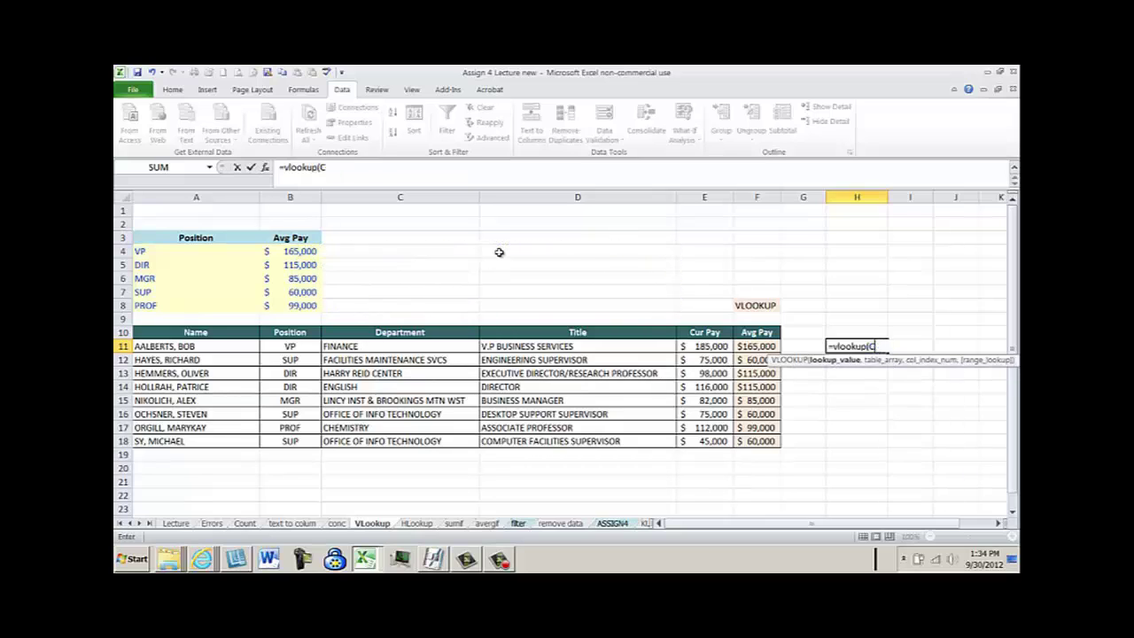
- Complete the H11 VLOOKUP formula with lookup value B11, table array A4:B8, column index 2 and false
left_click(282, 346)
type(",")
left_click(194, 253)
left_click_drag(194, 254, 299, 303)
type(",")
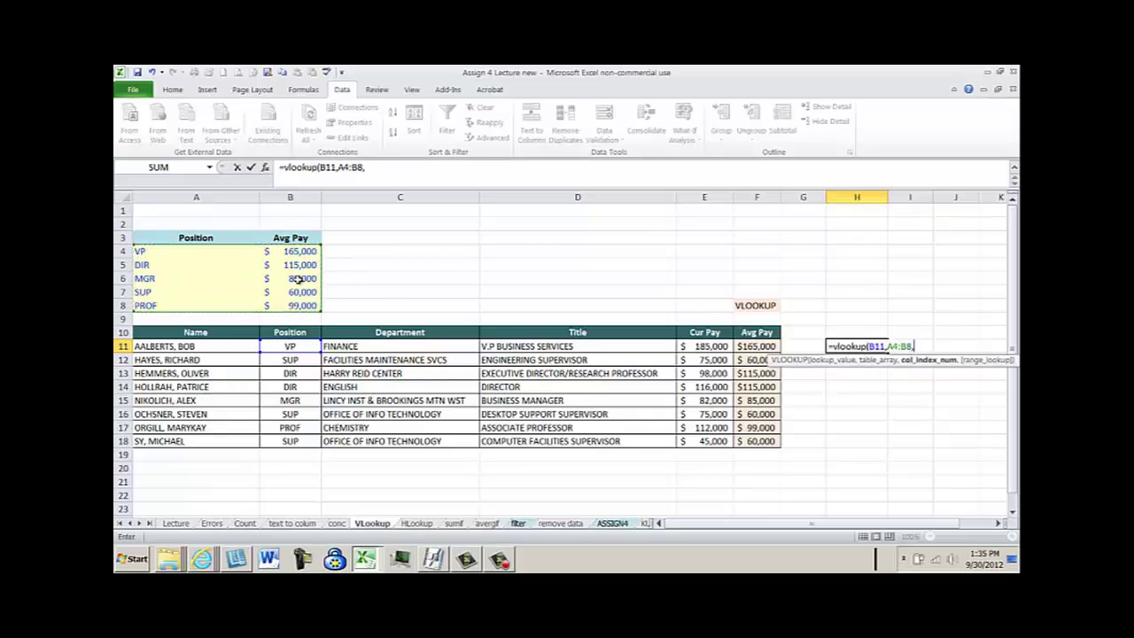
type("2,false)")
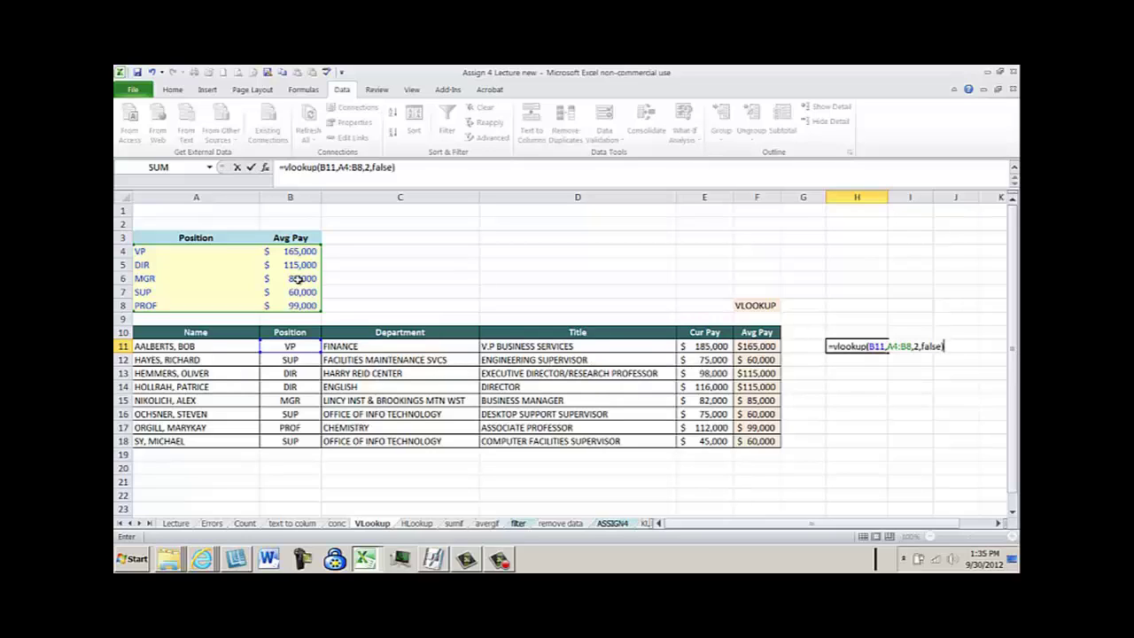
key("Return")
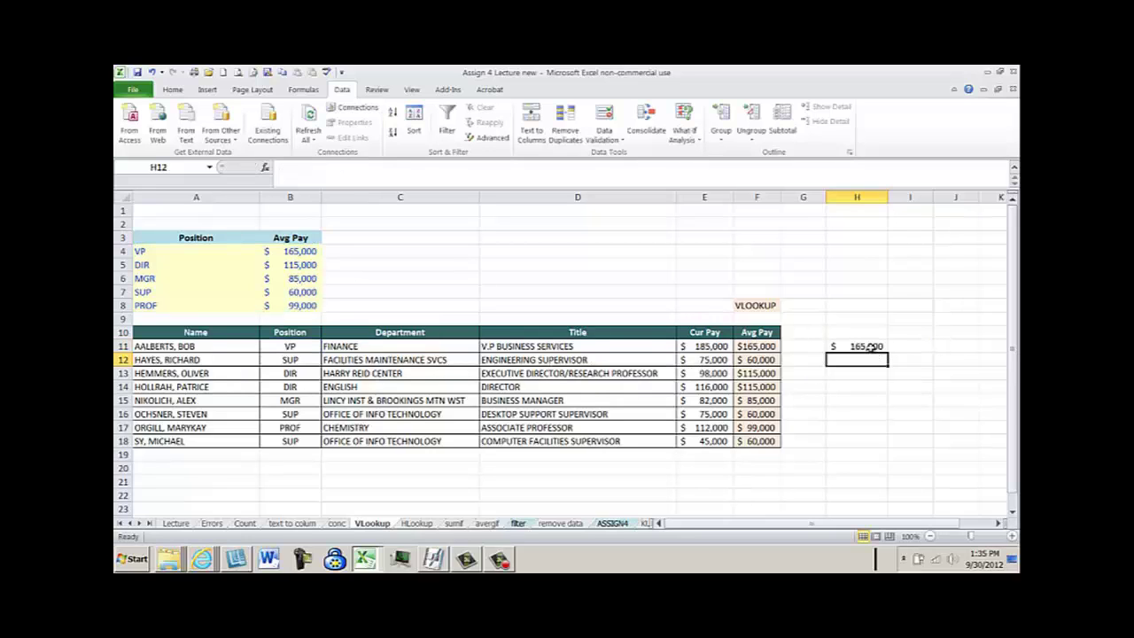
- Make the table array in the H11 formula absolute, as $A$4:$B$8
left_click(871, 347)
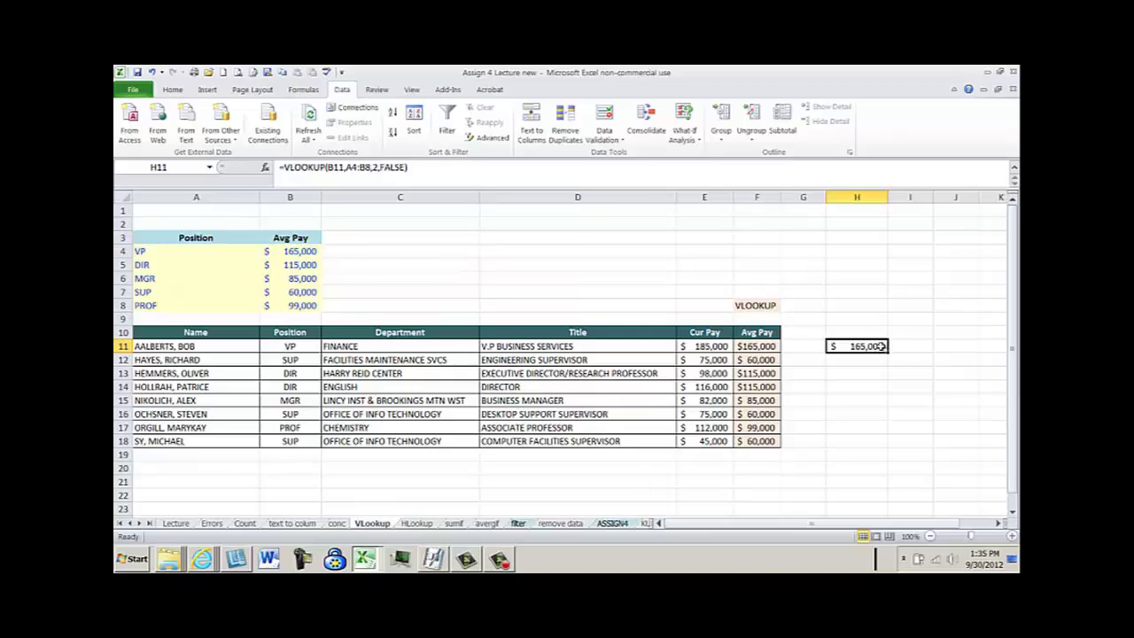
double_click(880, 347)
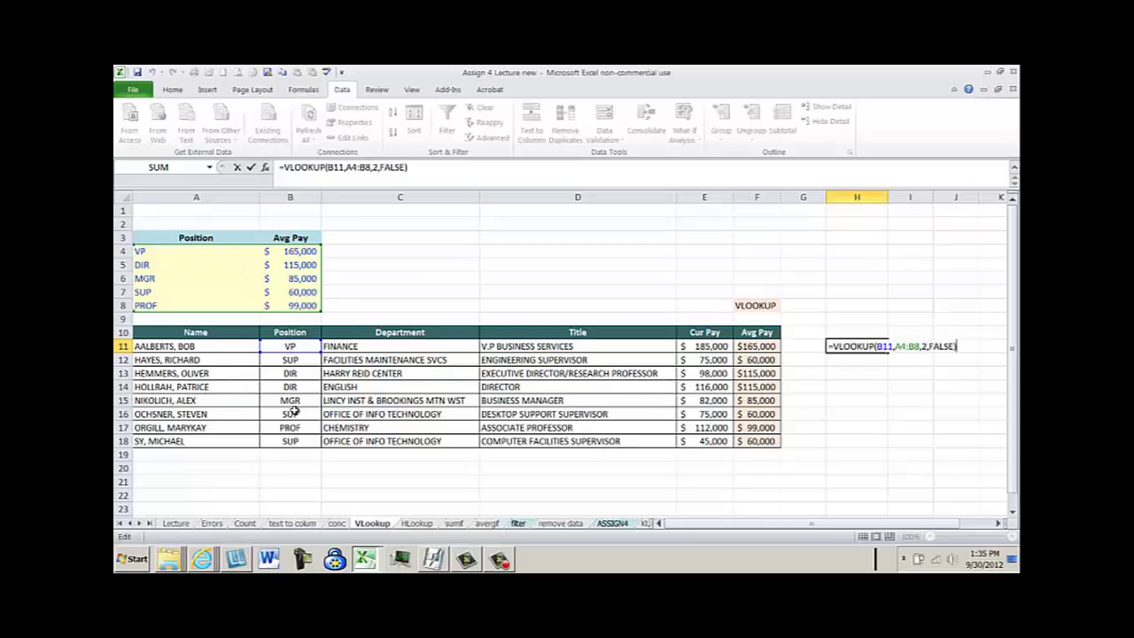
left_click(351, 168)
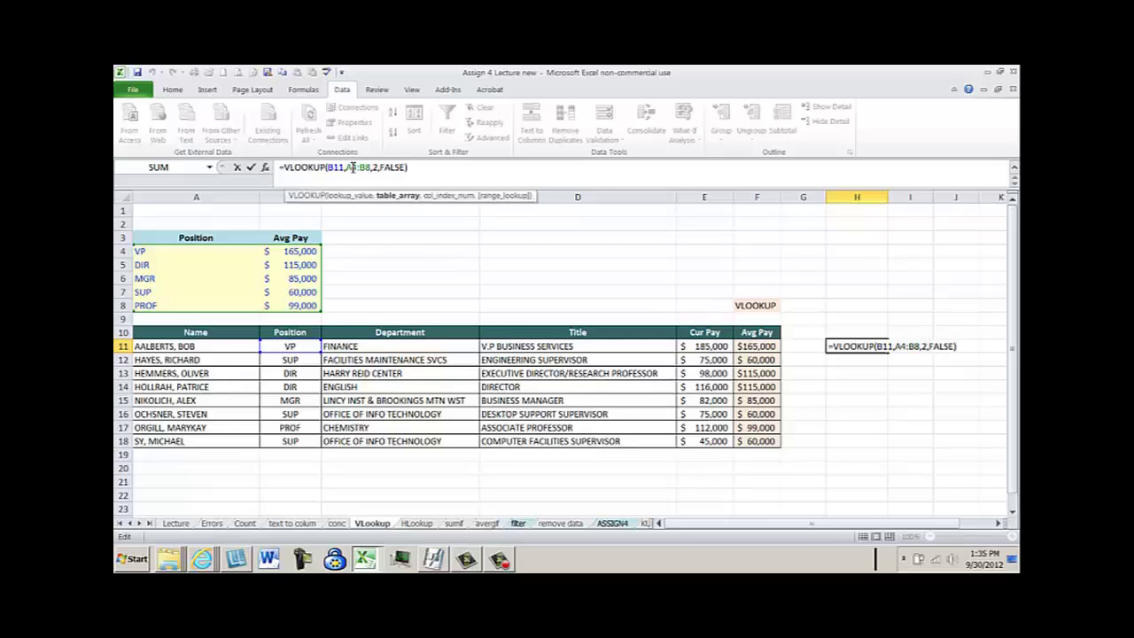
key("F4")
left_click(374, 167)
key("F4")
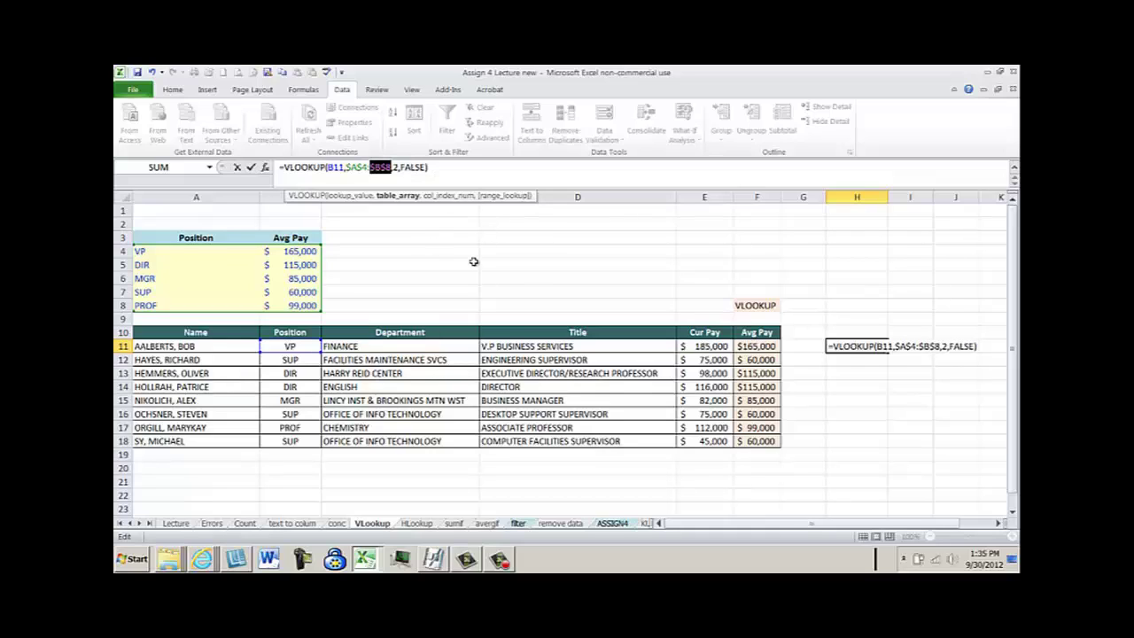
key("Return")
- Fill the H11 VLOOKUP formula down through H18
key("Up")
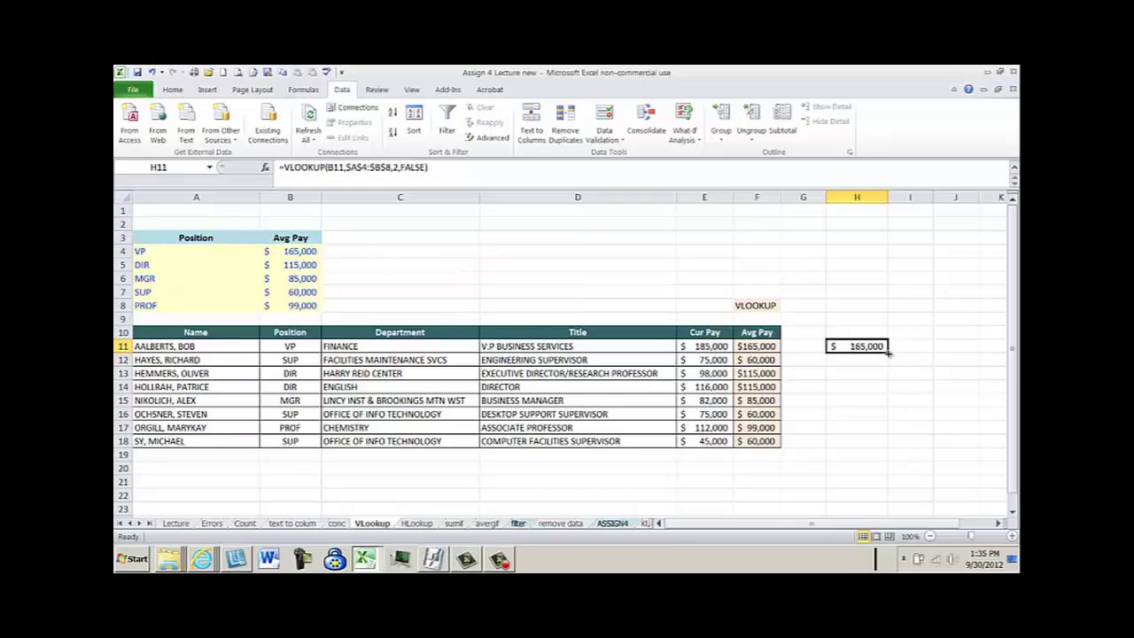
left_click_drag(887, 354, 889, 447)
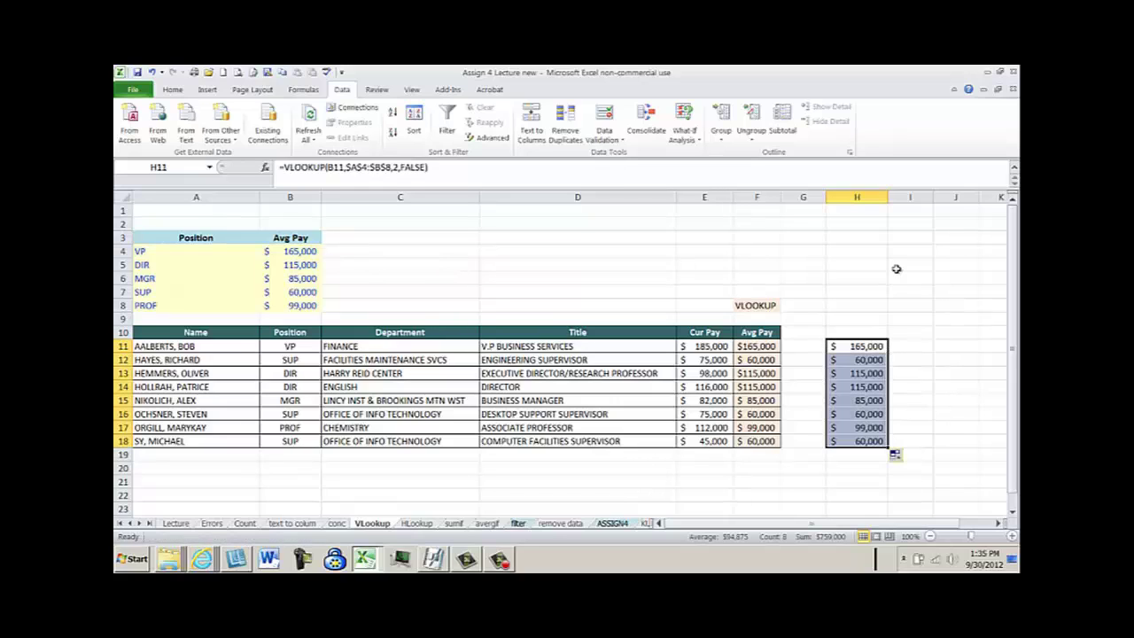
left_click(861, 351)
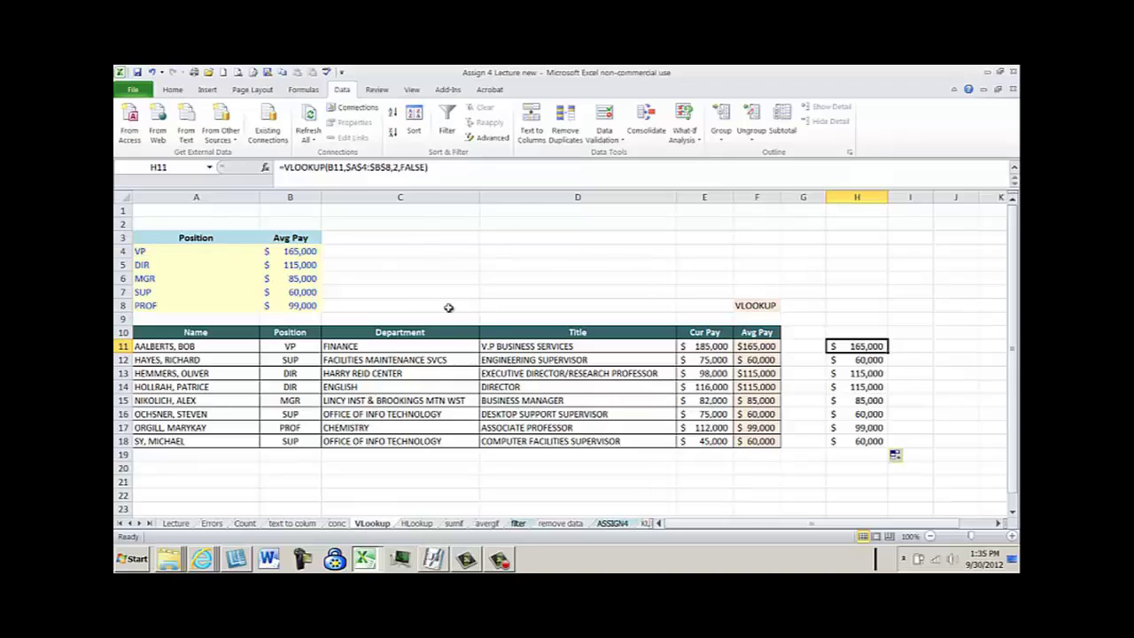
- Open the HLookup sheet and examine the item names, prices and locations in B3:D5
left_click(416, 524)
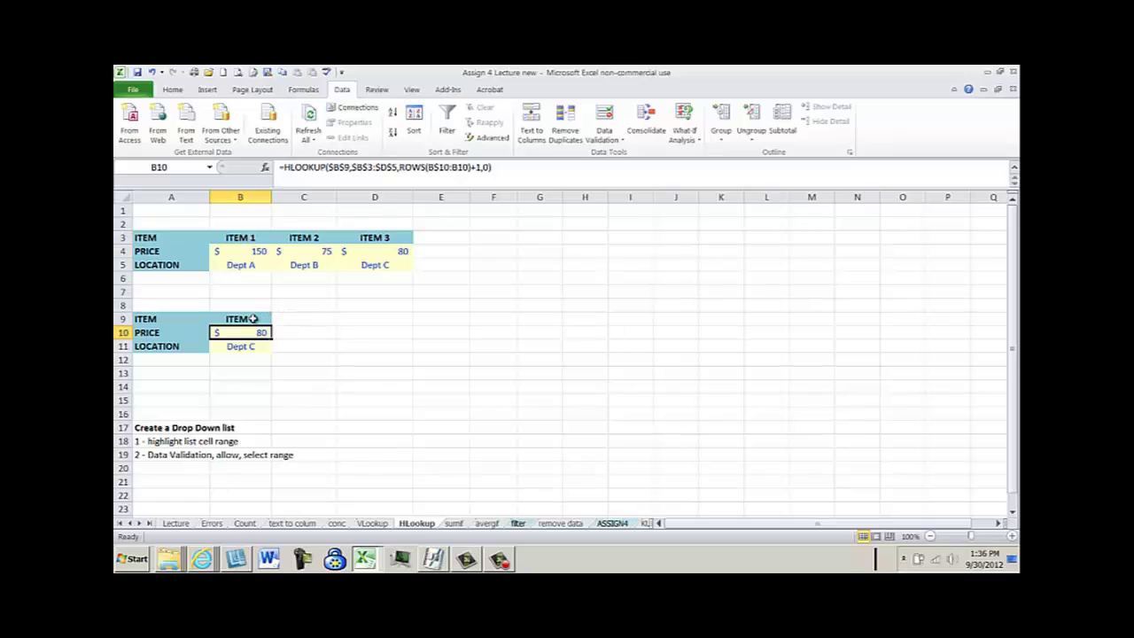
left_click_drag(231, 239, 375, 258)
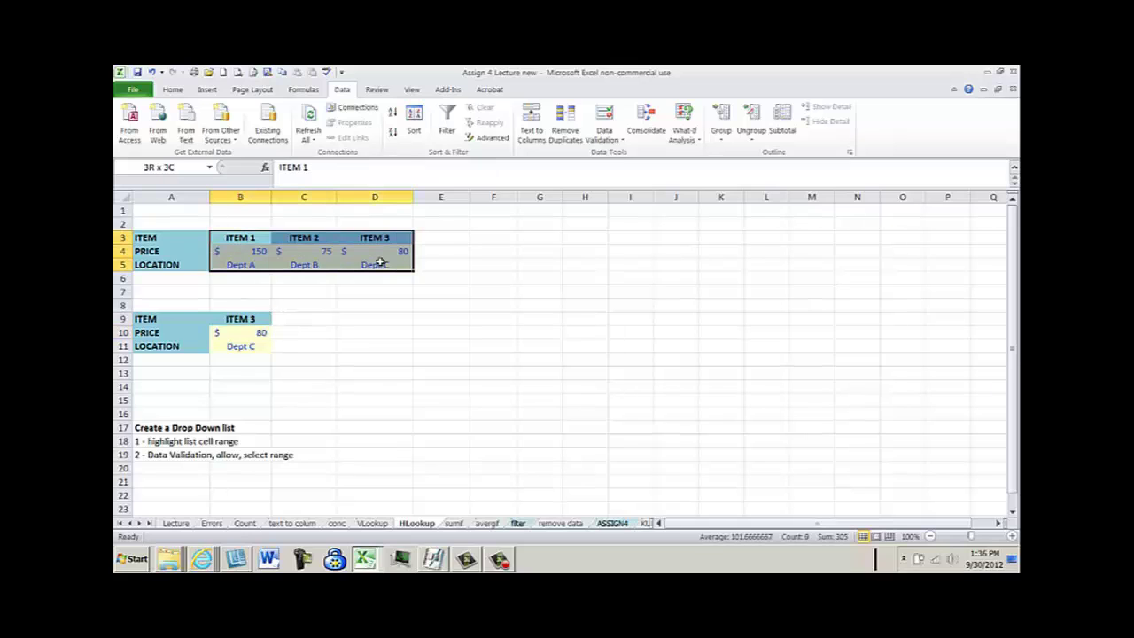
left_click(239, 238)
left_click(304, 237)
left_click(374, 238)
left_click(235, 251)
left_click(299, 251)
left_click(354, 251)
left_click(255, 265)
left_click(310, 266)
left_click(375, 265)
- Choose ITEM 1 from the drop-down list in cell B9
left_click(241, 317)
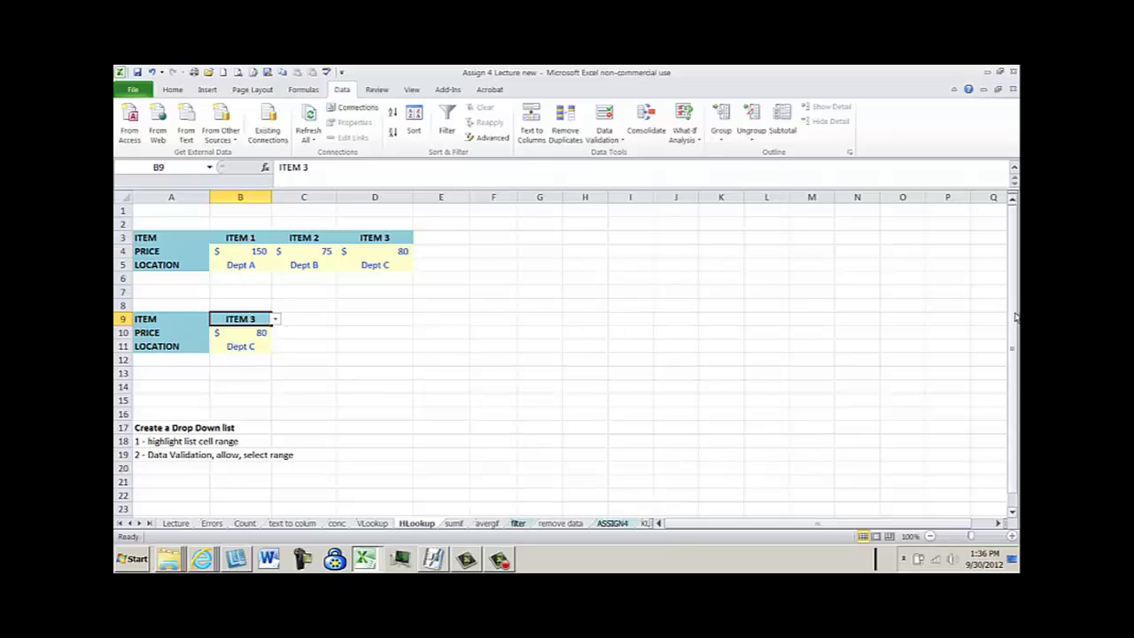
scroll(390, 335, "down", 1)
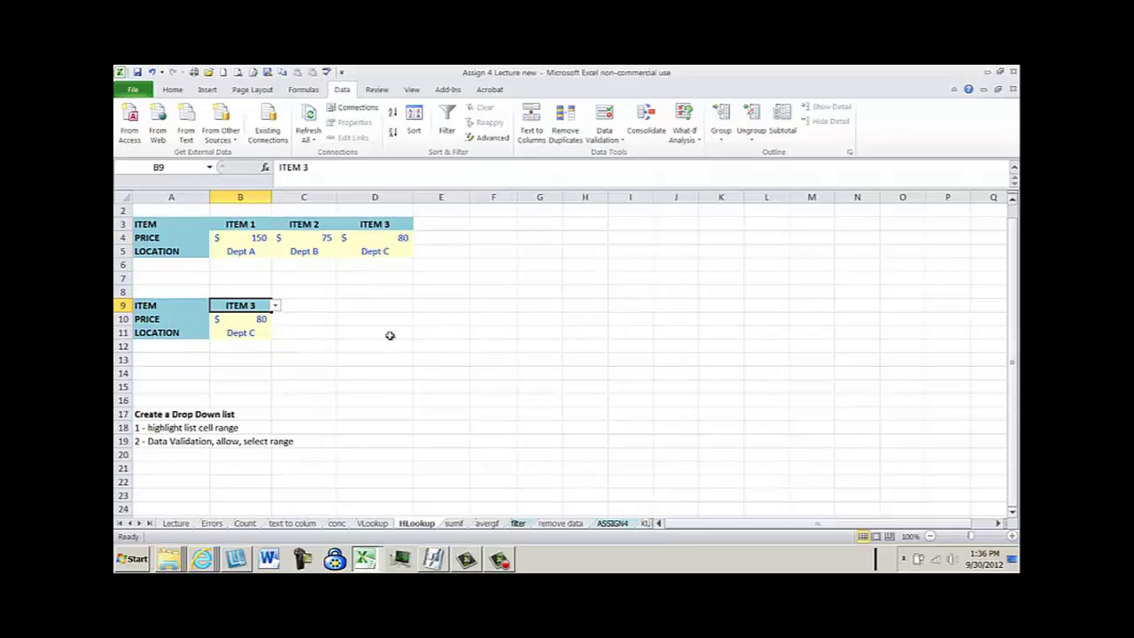
left_click(278, 310)
left_click(257, 307)
left_click(276, 307)
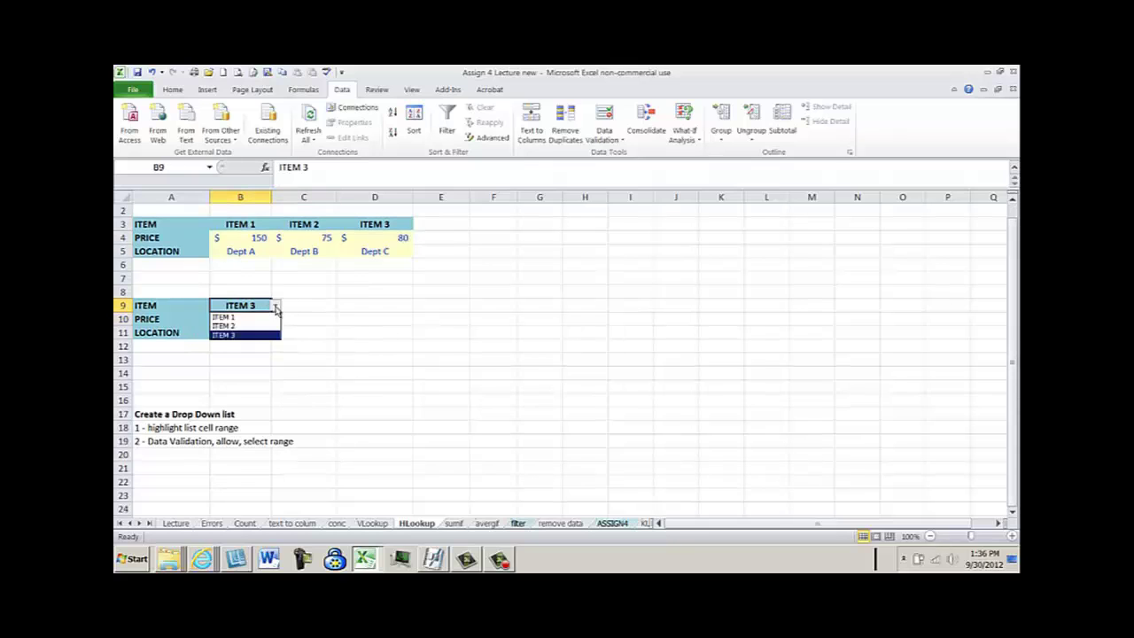
left_click(245, 317)
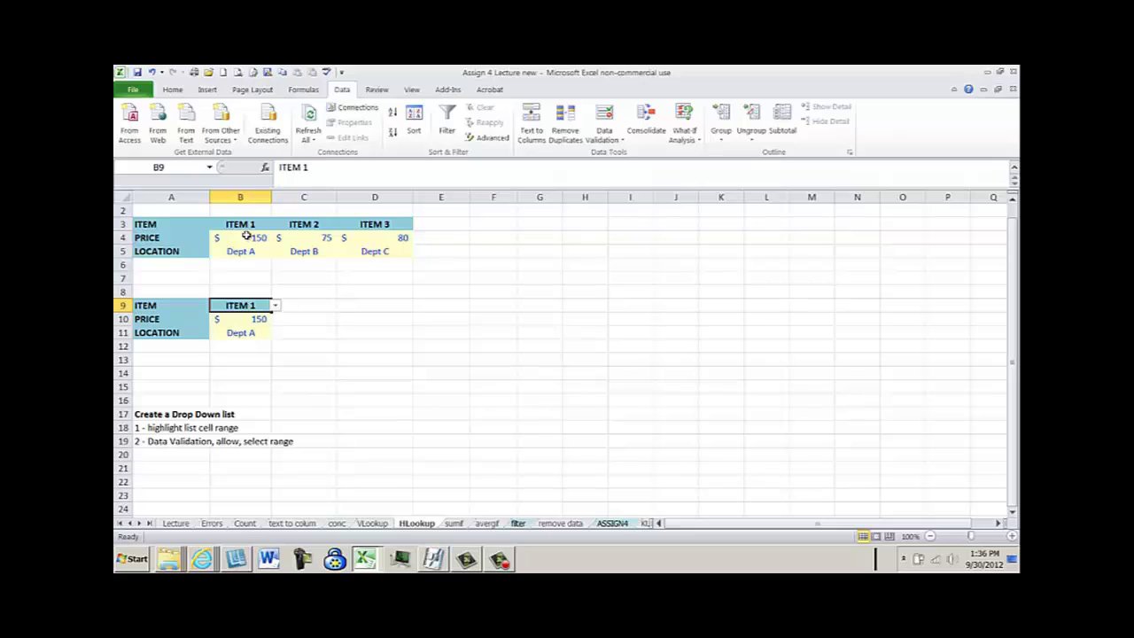
- Apply List data validation to the item headings B3:D3, using the same range $B$3:$D$3 as the source
left_click(464, 308)
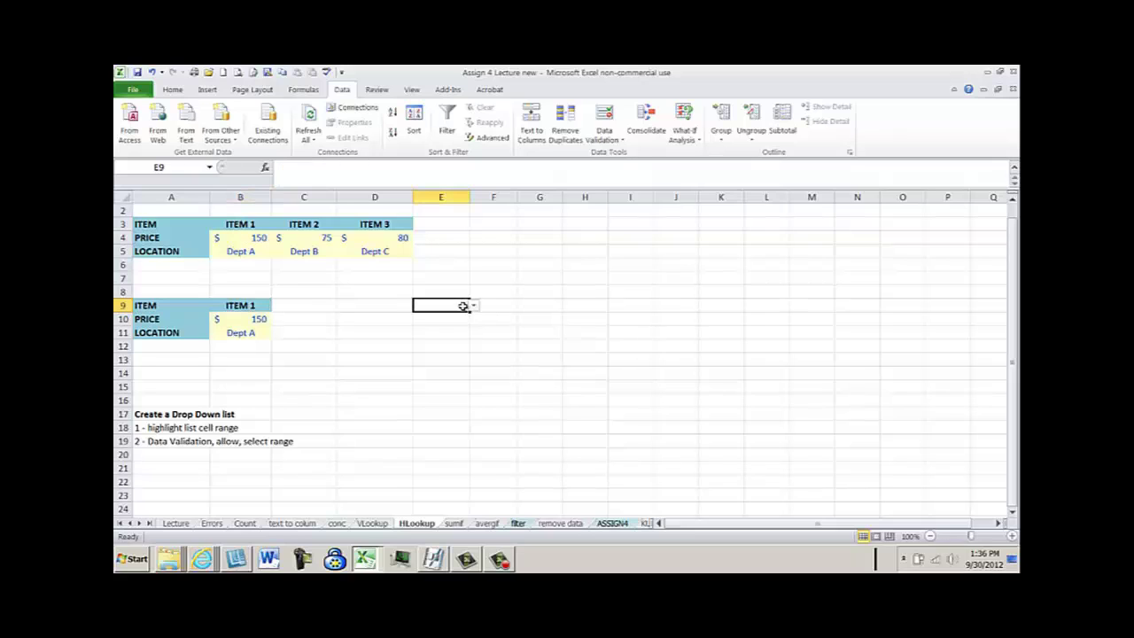
left_click(456, 389)
left_click(262, 224)
left_click_drag(262, 224, 376, 224)
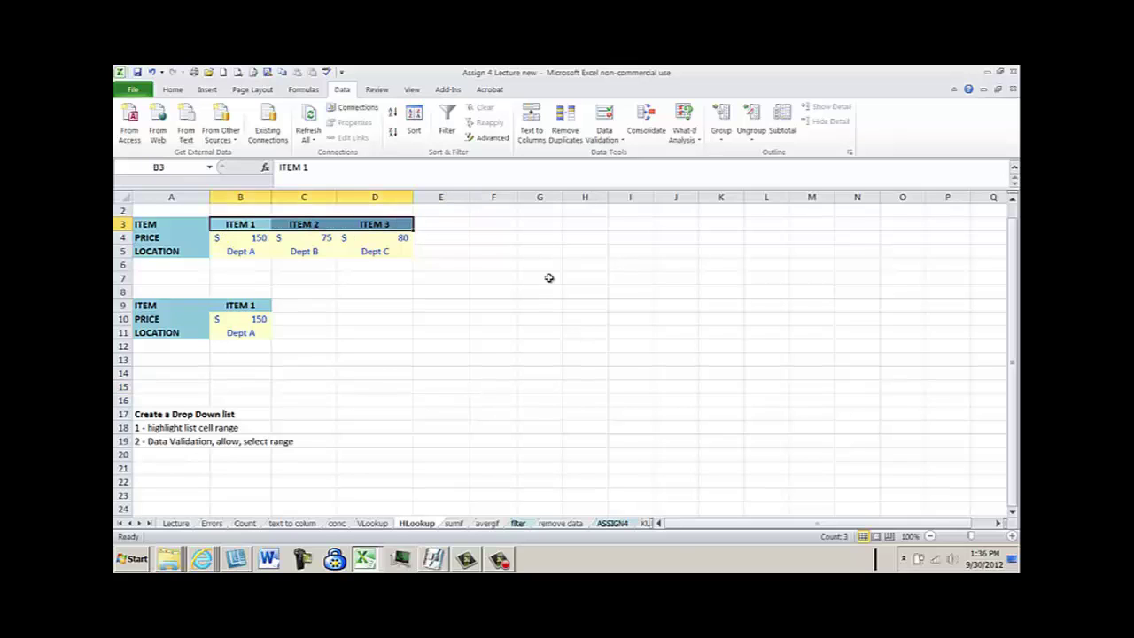
left_click(620, 141)
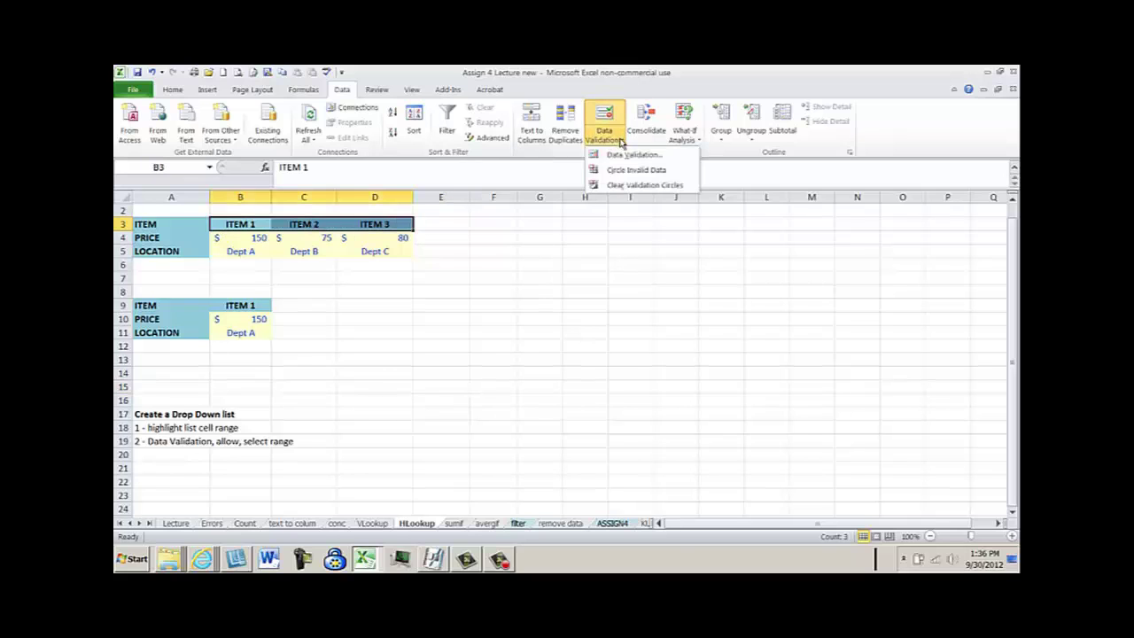
left_click(631, 155)
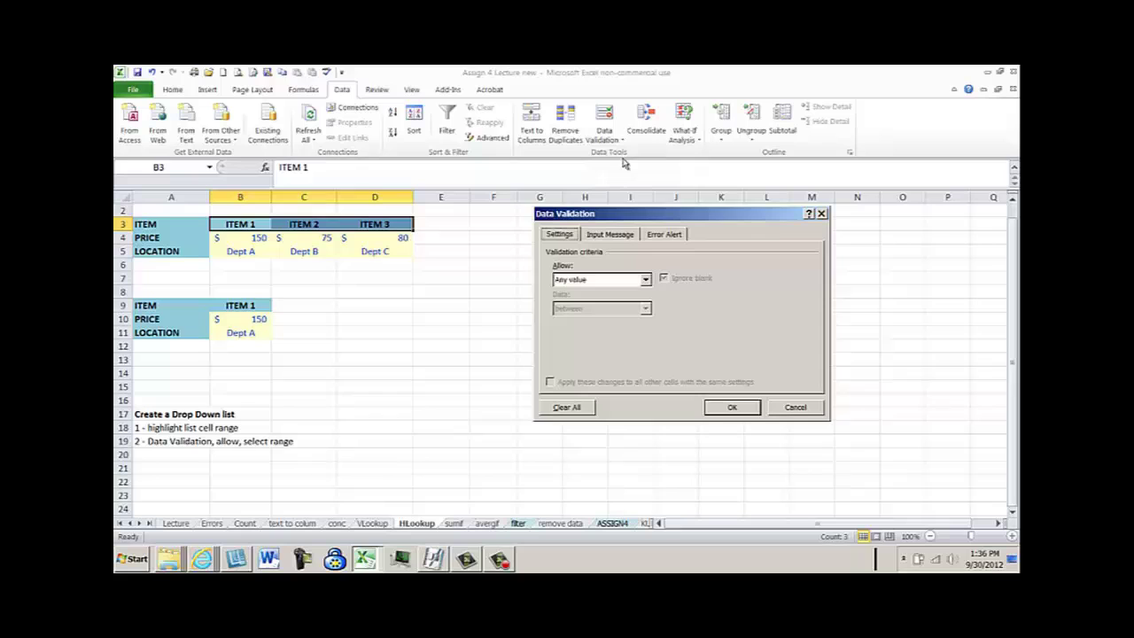
left_click(646, 280)
left_click(620, 322)
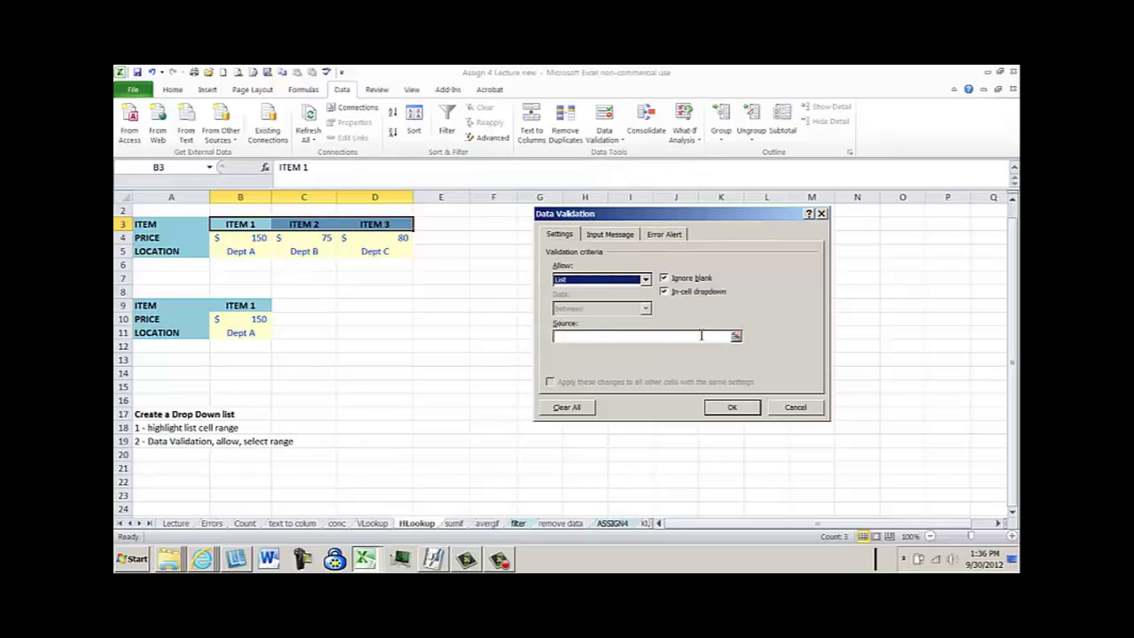
left_click(551, 337)
left_click_drag(623, 214, 594, 205)
left_click_drag(240, 224, 394, 227)
left_click(705, 400)
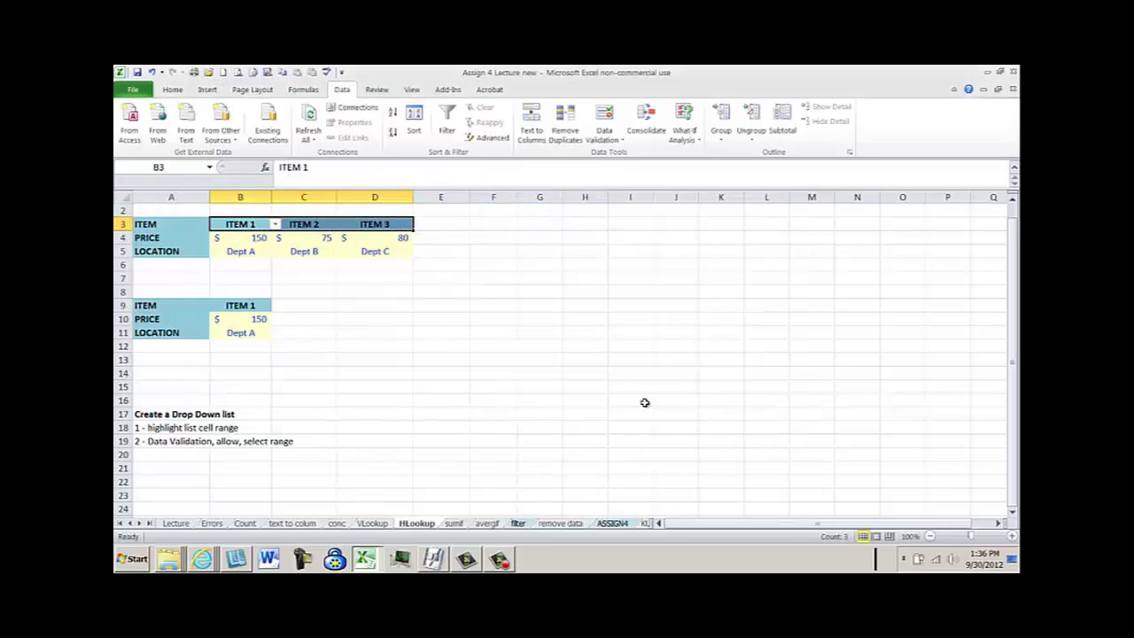
- View the drop-down choices in cell B3 and close the list without choosing an item
left_click(576, 347)
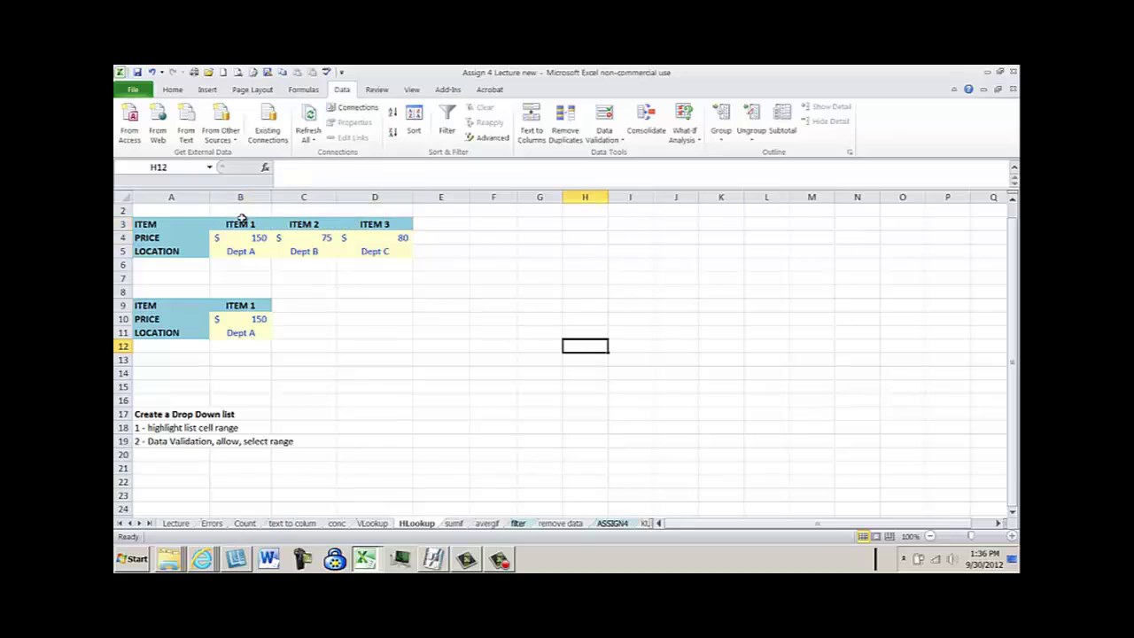
left_click(241, 224)
left_click(275, 225)
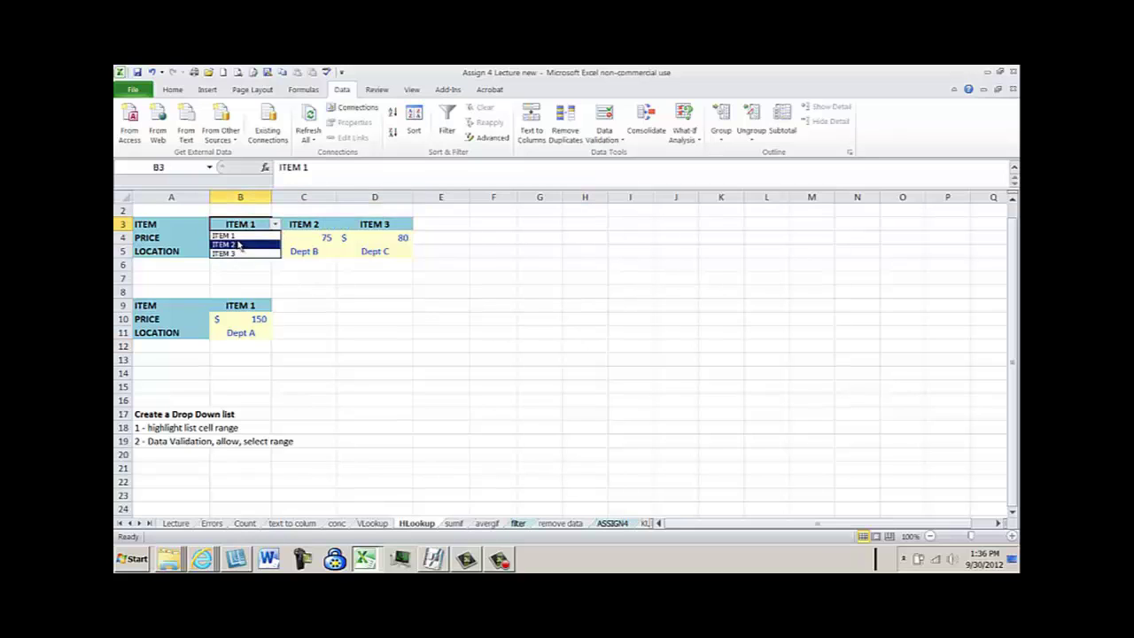
key("Escape")
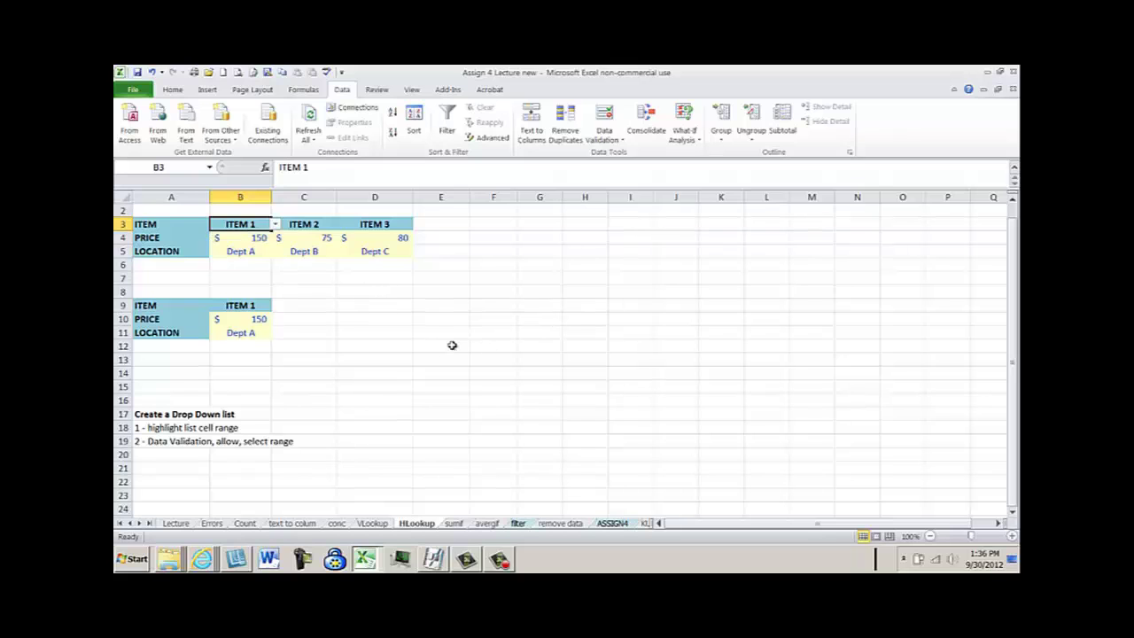
- Copy the item headings B3:D3 and paste them at cell G10
left_click_drag(243, 225, 387, 227)
right_click(387, 227)
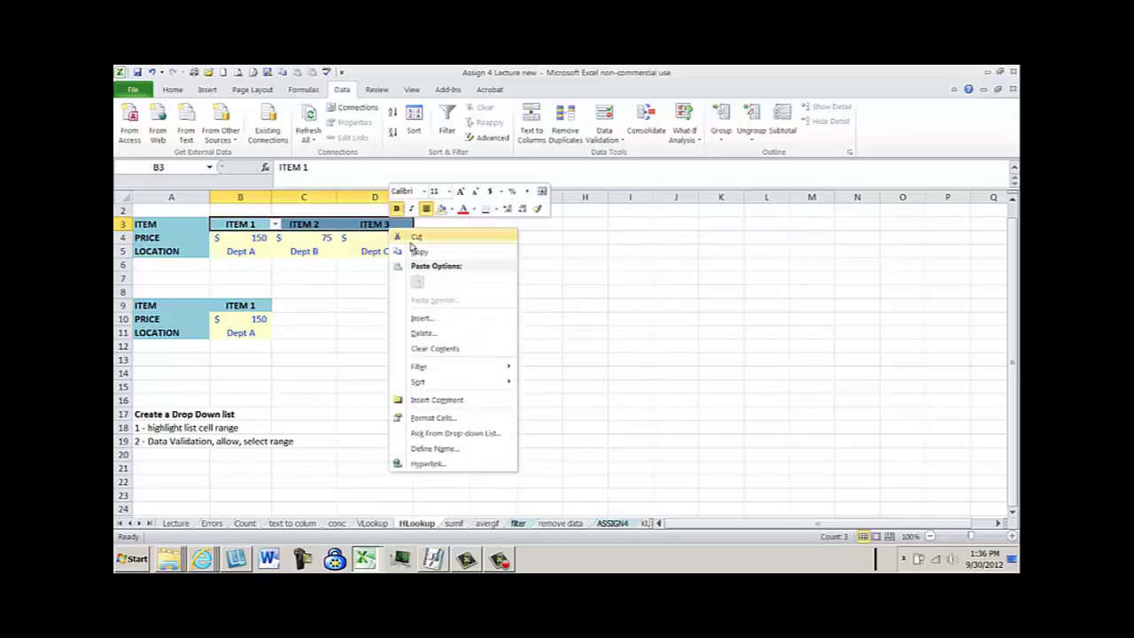
left_click(417, 254)
mouse_move(544, 320)
left_mouse_down()
mouse_move(547, 333)
mouse_move(551, 320)
left_mouse_up()
right_click(550, 320)
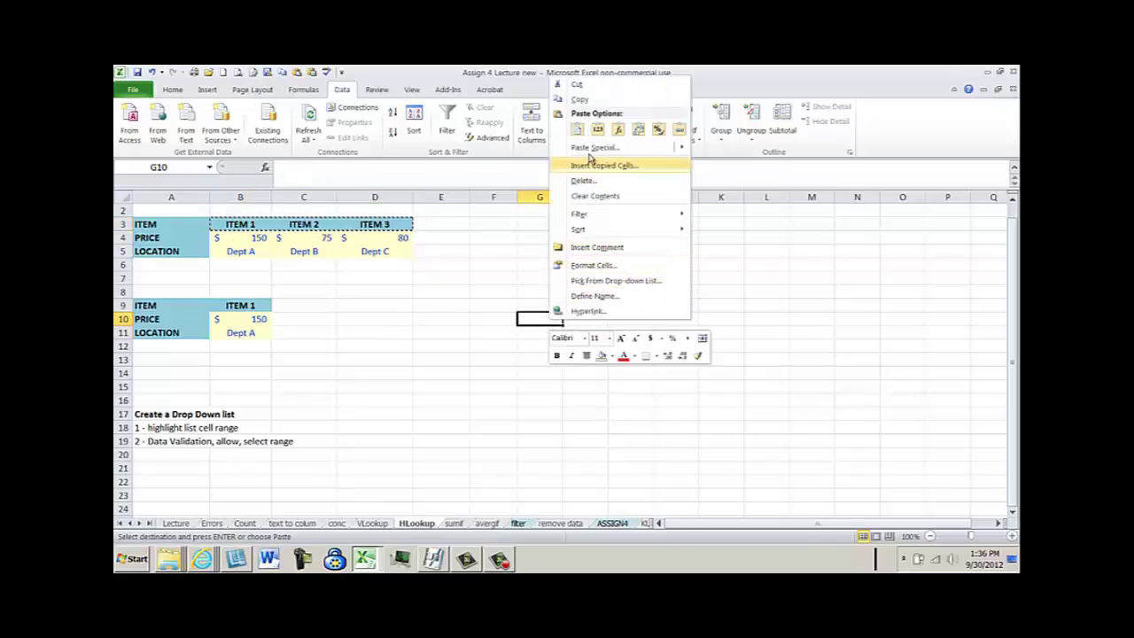
left_click(577, 129)
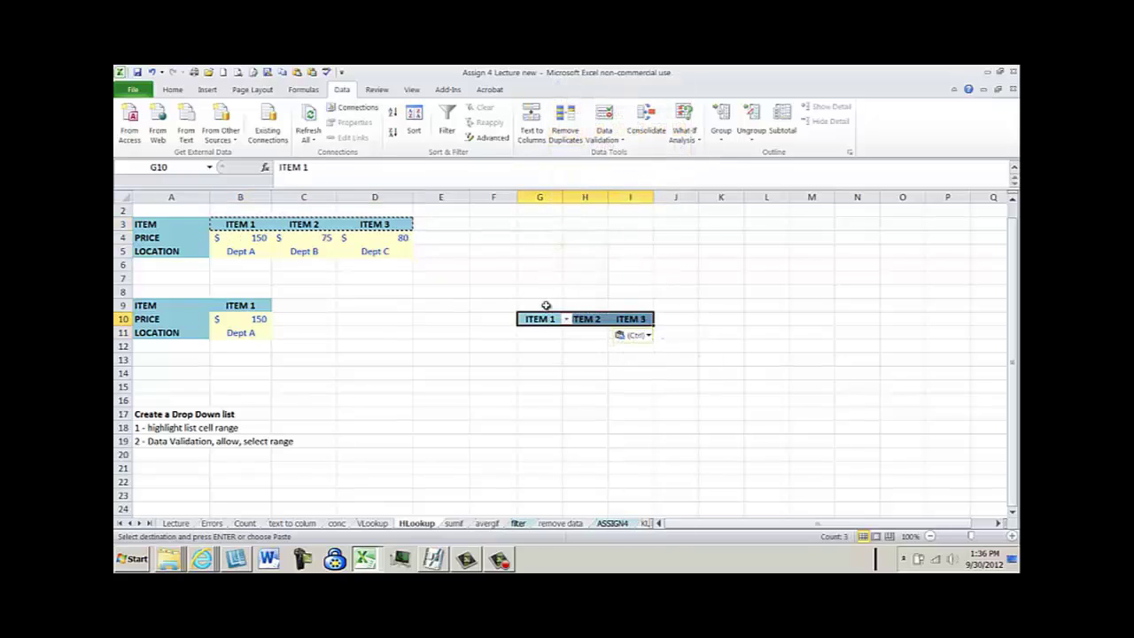
- Clear all data validation settings from the pasted headings in G10:I10
left_click(617, 145)
left_click(625, 158)
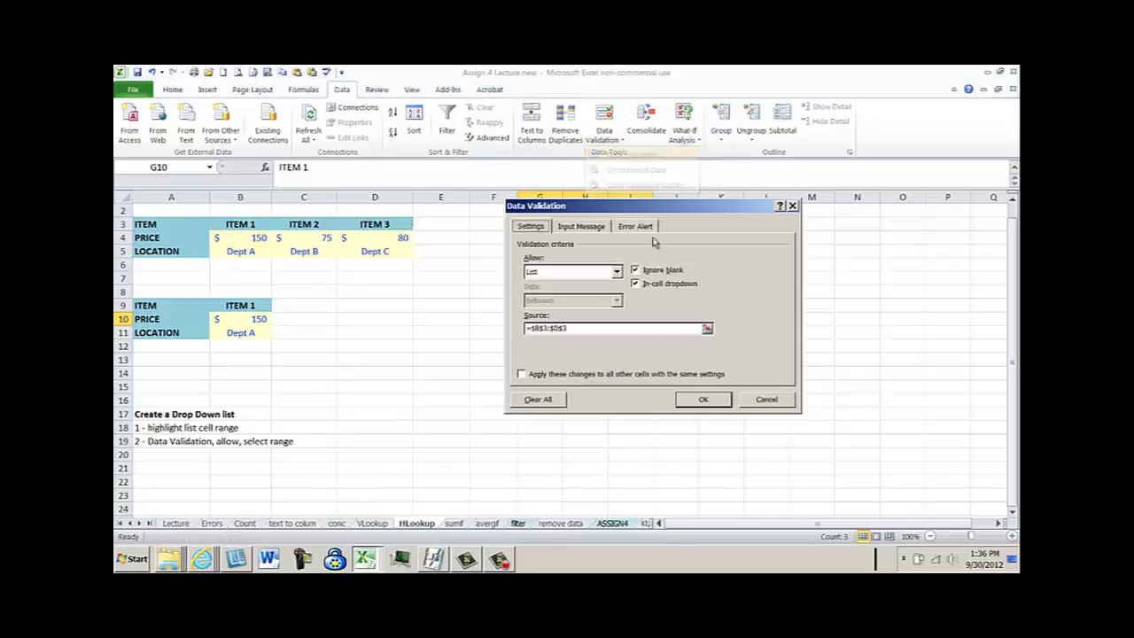
left_click(538, 400)
left_click(716, 399)
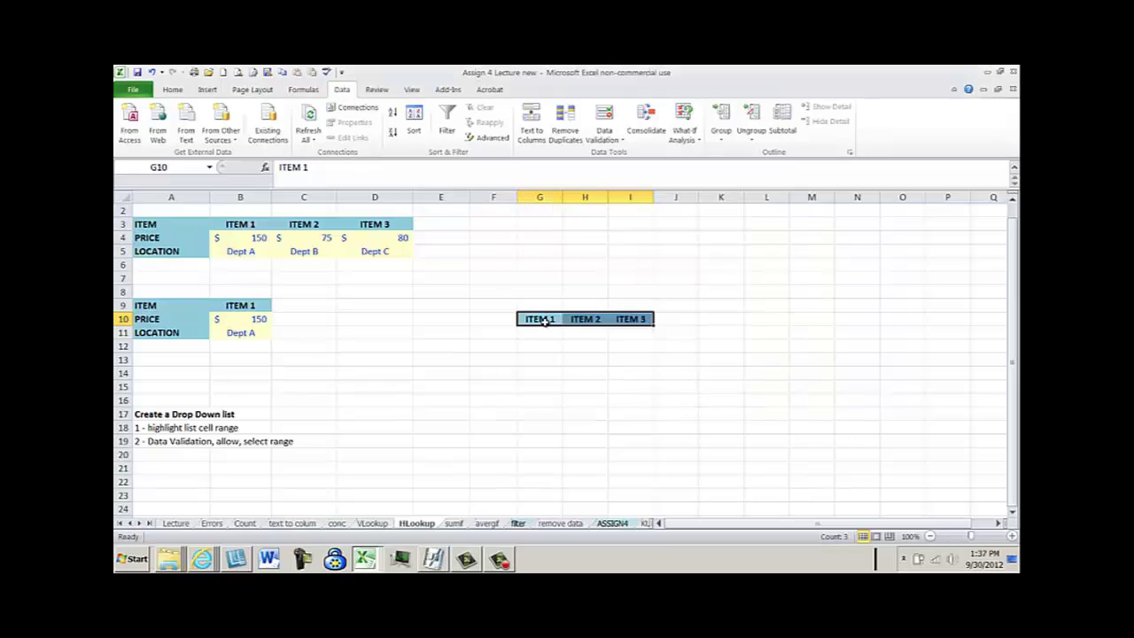
- Apply List data validation to G10:I10 with $G$10:$I$10 as the source
left_click(621, 142)
left_click(621, 156)
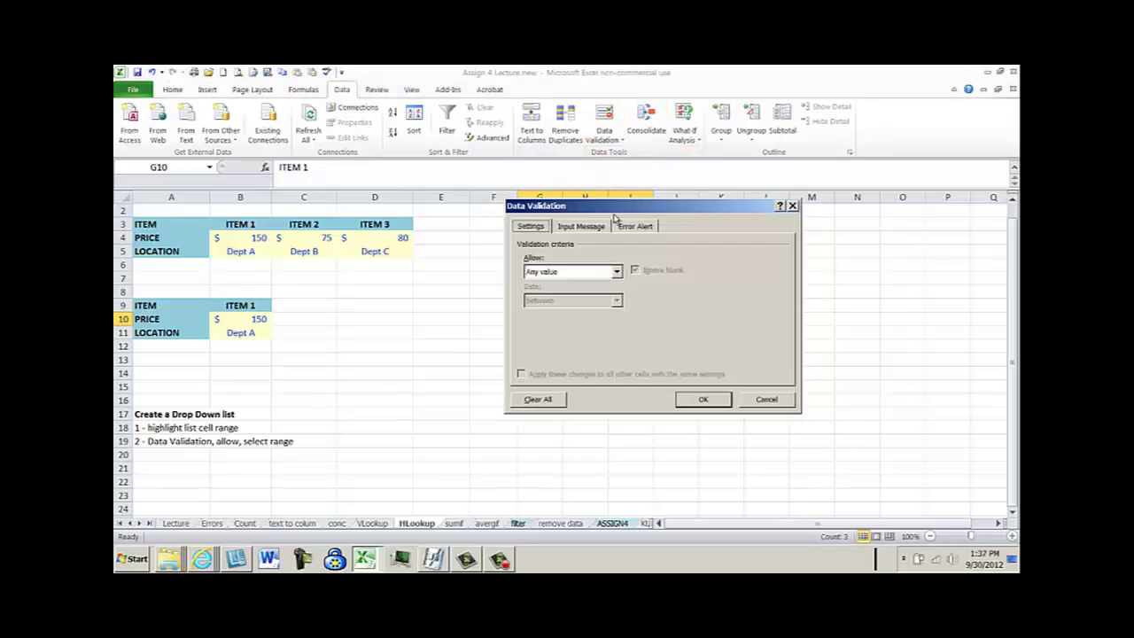
left_click(617, 271)
left_click(548, 312)
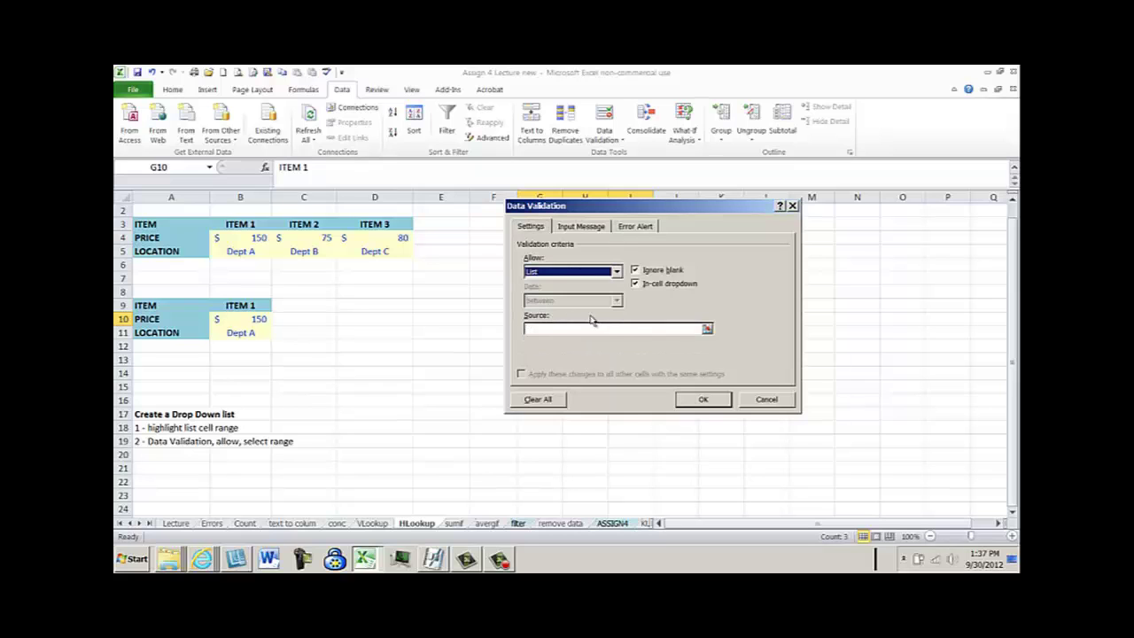
left_click_drag(651, 210, 314, 210)
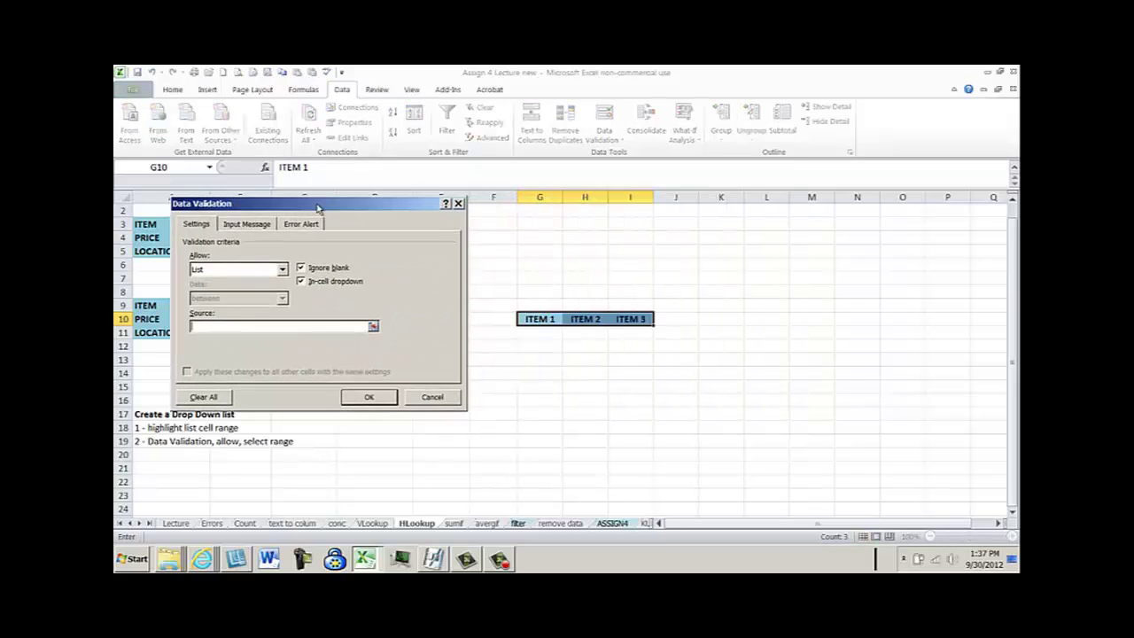
left_click(266, 329)
left_click_drag(536, 319, 630, 319)
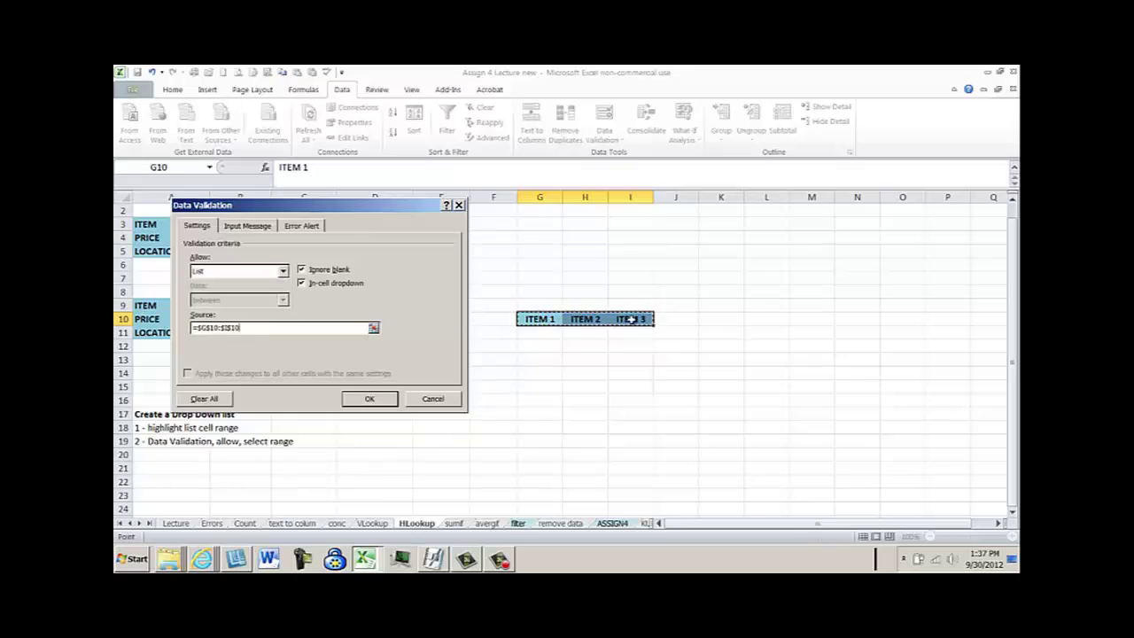
left_click(367, 399)
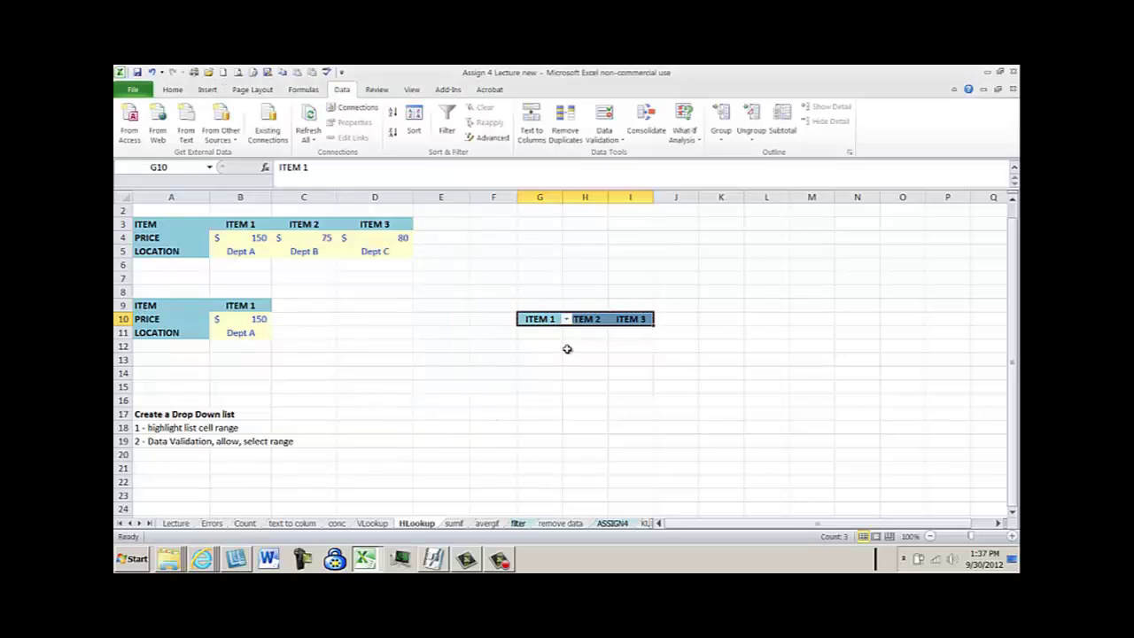
- View the drop-down choices in cell G10, then return to cell B9 without choosing an item
left_click(493, 253)
left_click(544, 319)
left_click(566, 319)
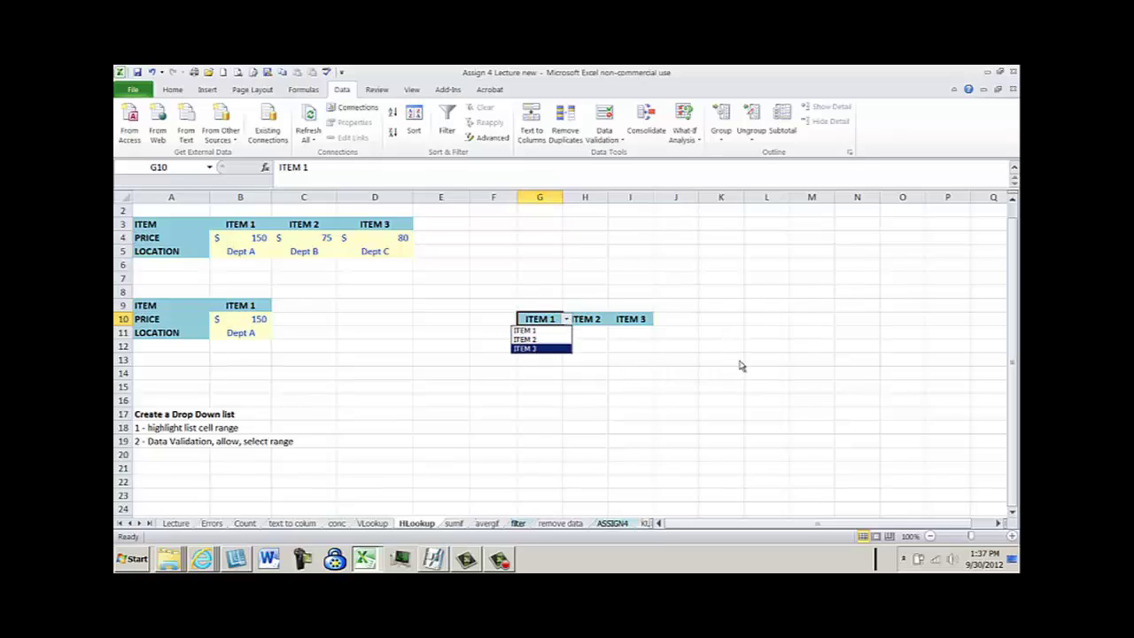
left_click(351, 301)
left_click(233, 303)
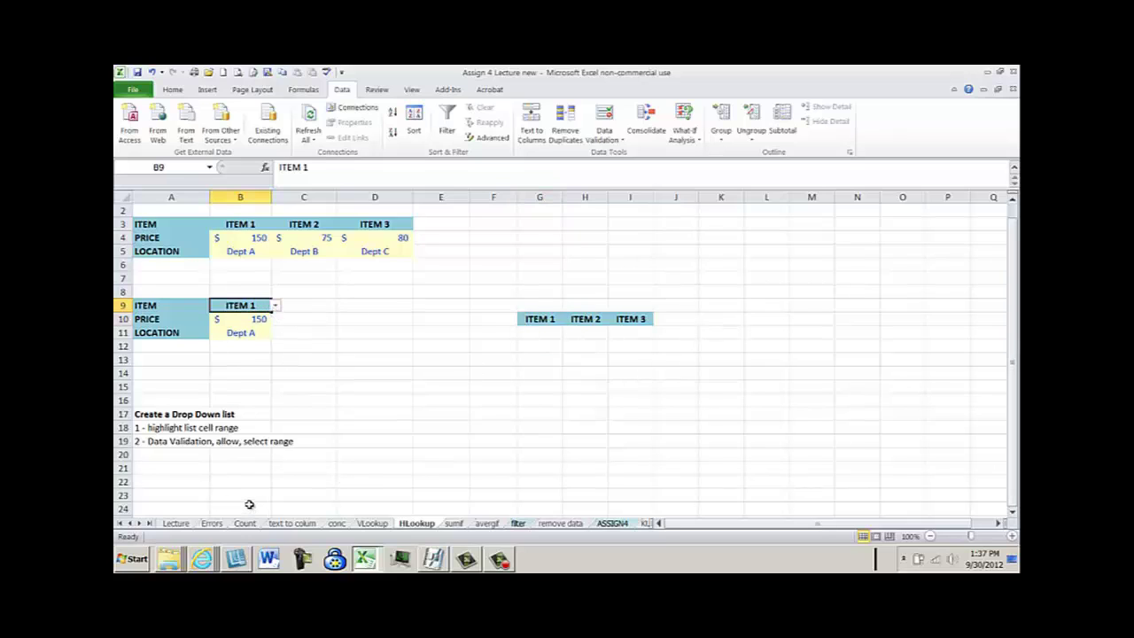
- Enter the list values a, b, c and d in cells B24 through B27
left_click_drag(249, 505, 253, 425)
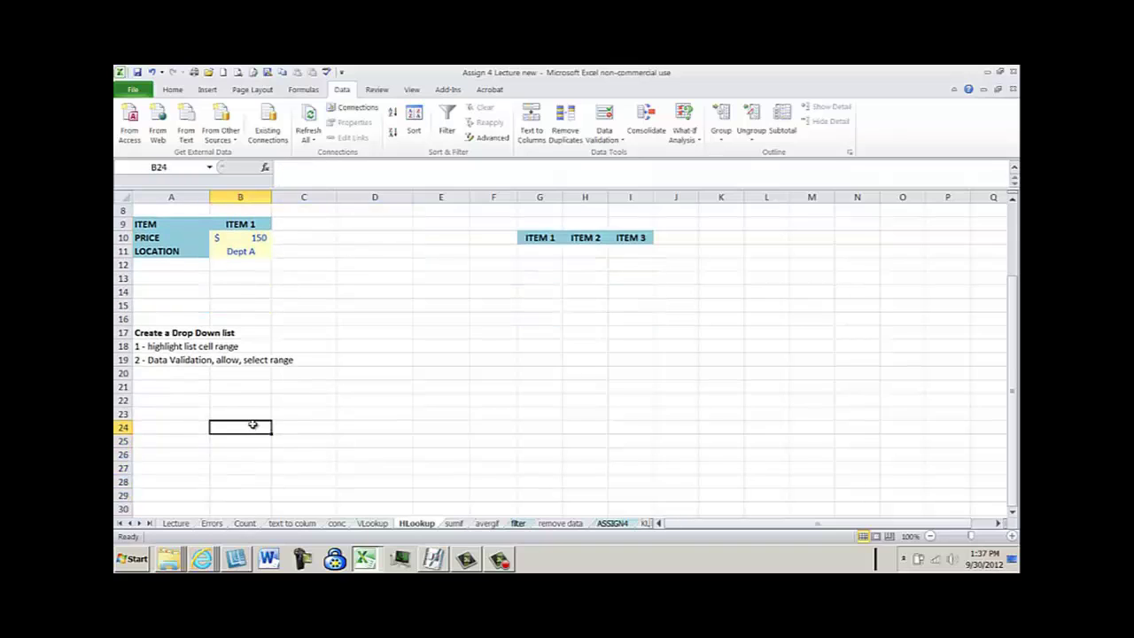
type("a")
key("Return")
type("b")
key("Return")
type("c")
key("Return")
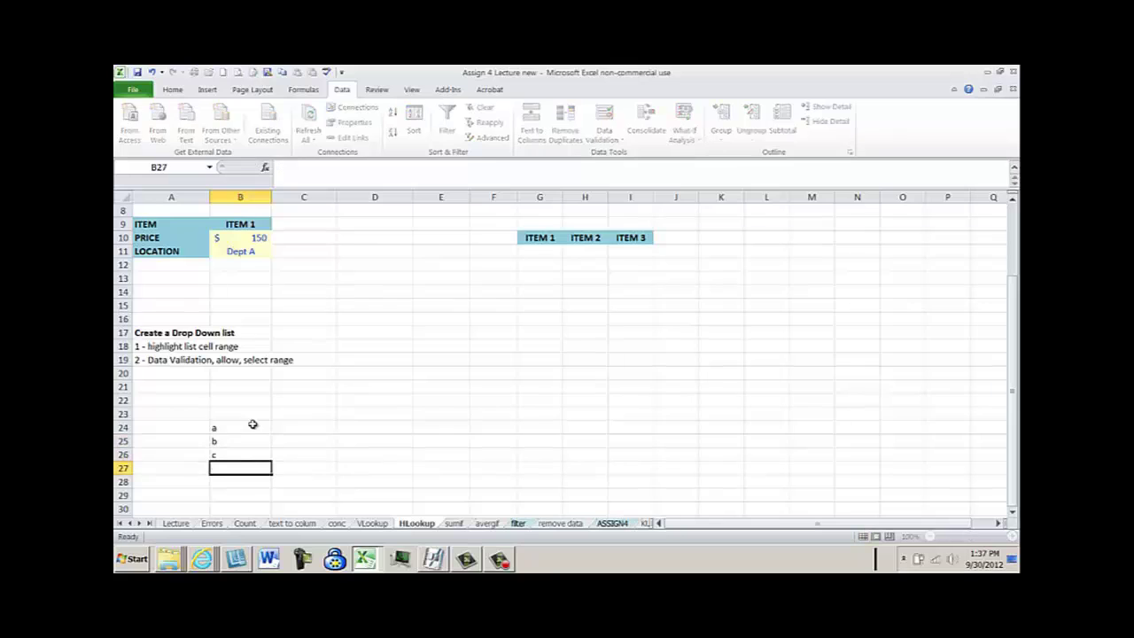
type("d")
left_click(425, 264)
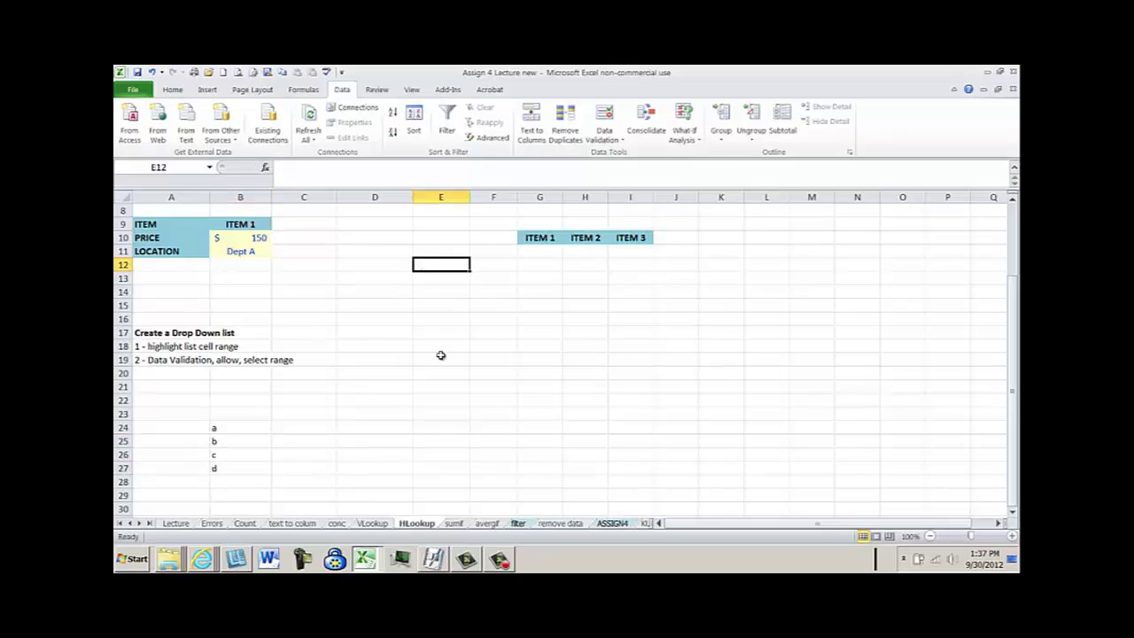
- Create a drop-down list in cell D20 using List data validation with source B24:B27, and open it to view the choices
left_click(369, 370)
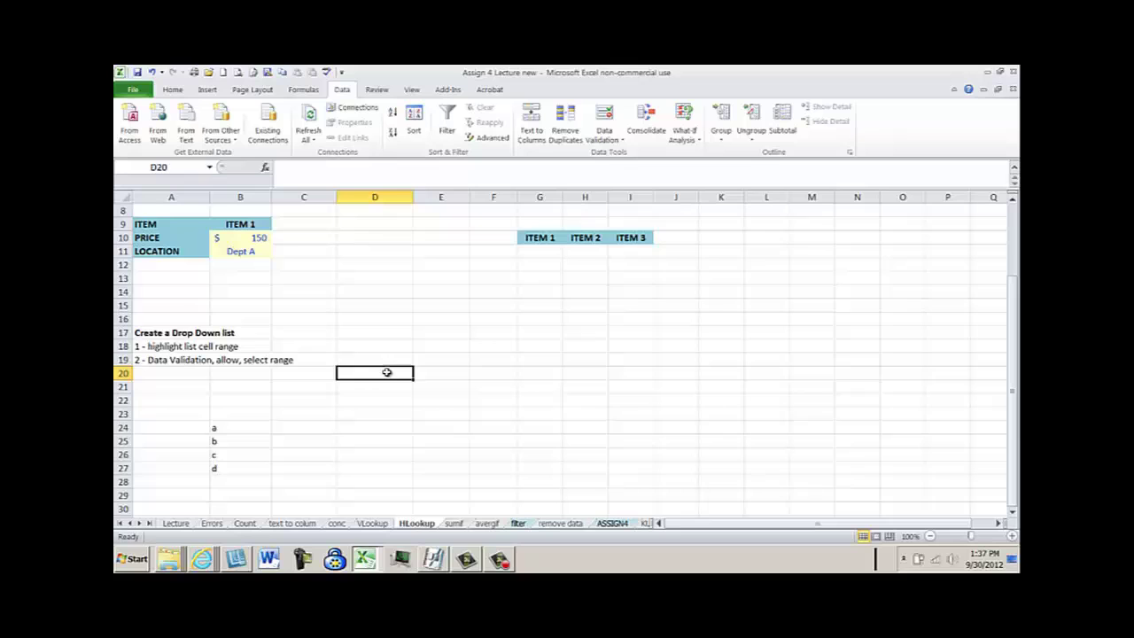
left_click(607, 135)
left_click(628, 156)
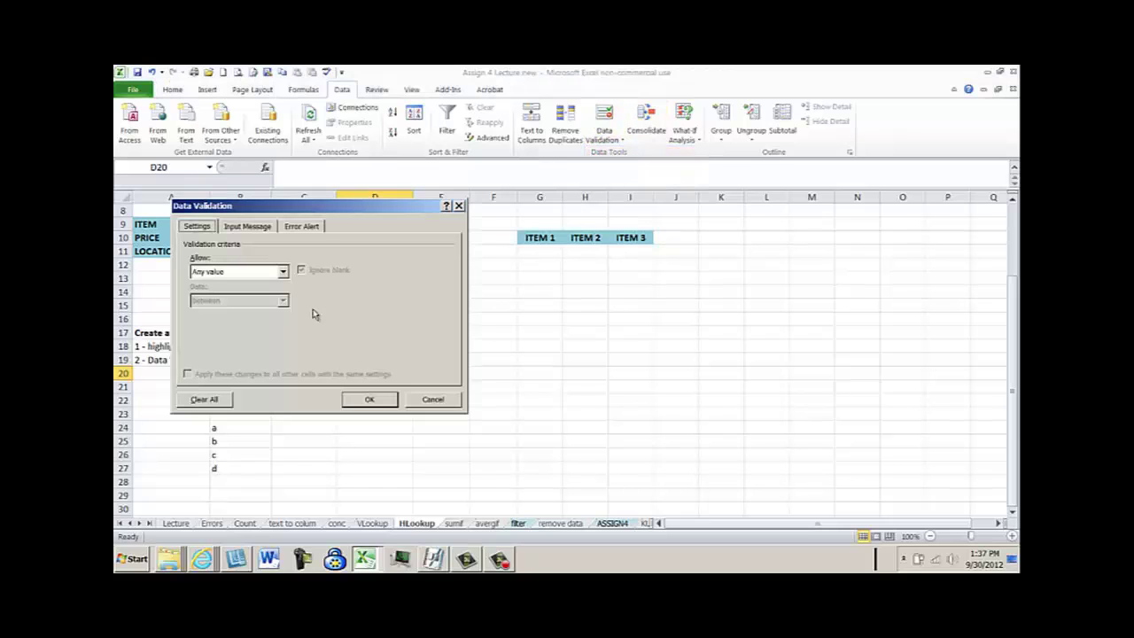
left_click(283, 272)
left_click(266, 312)
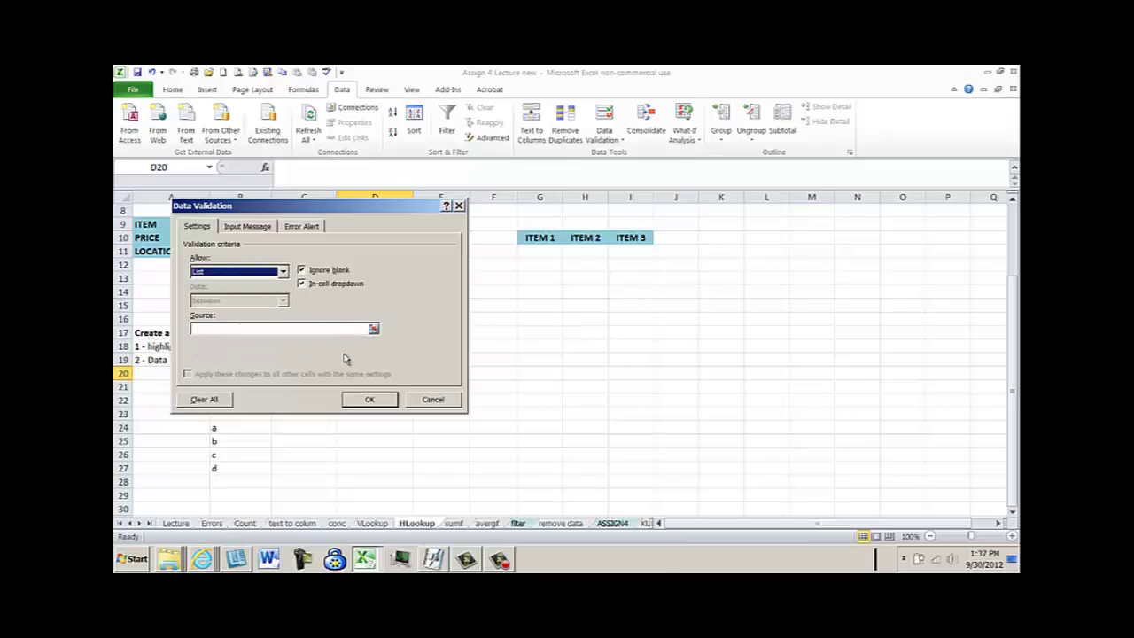
left_click(223, 330)
left_click_drag(217, 428, 226, 471)
left_click(371, 398)
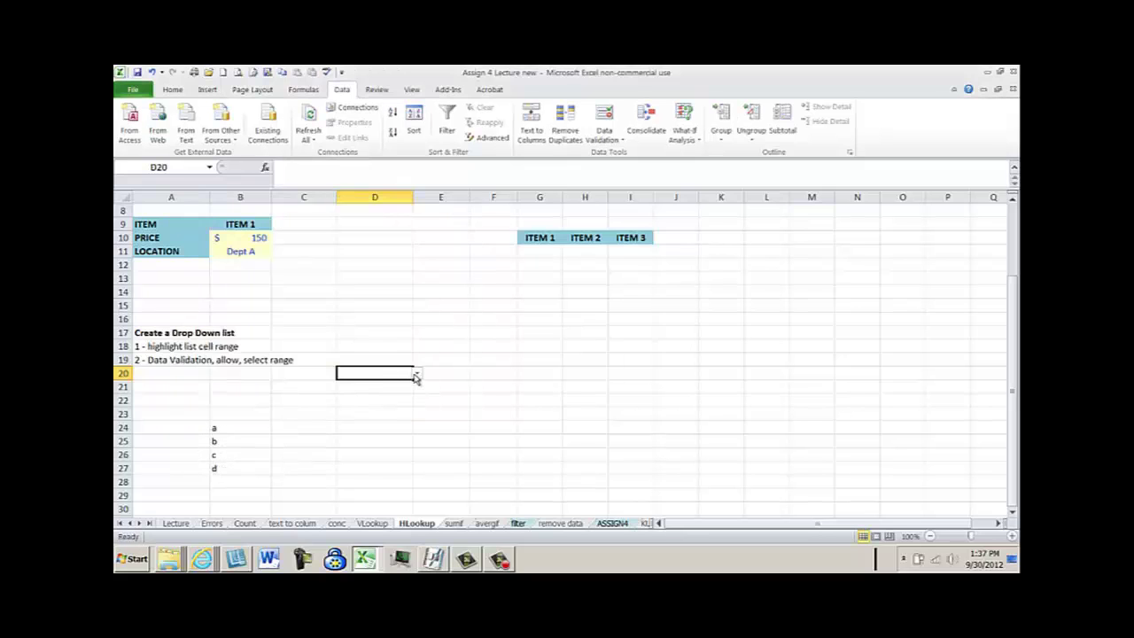
left_click(416, 374)
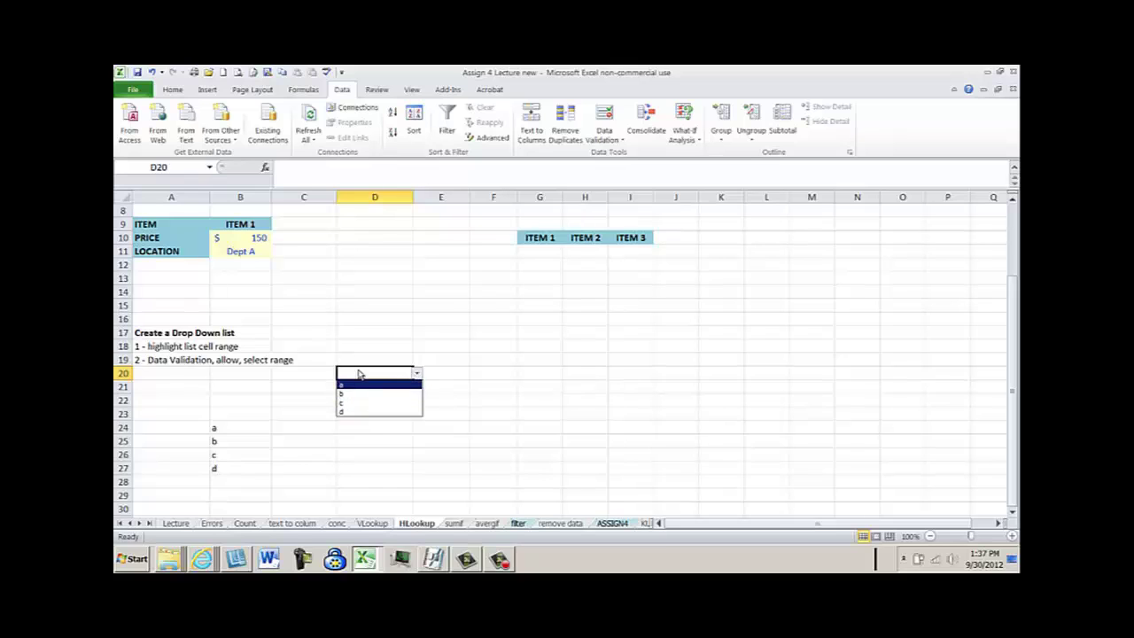
- Try to enter the text "list" in the drop-down cell D20, and cancel the entry
left_click(357, 373)
type("l")
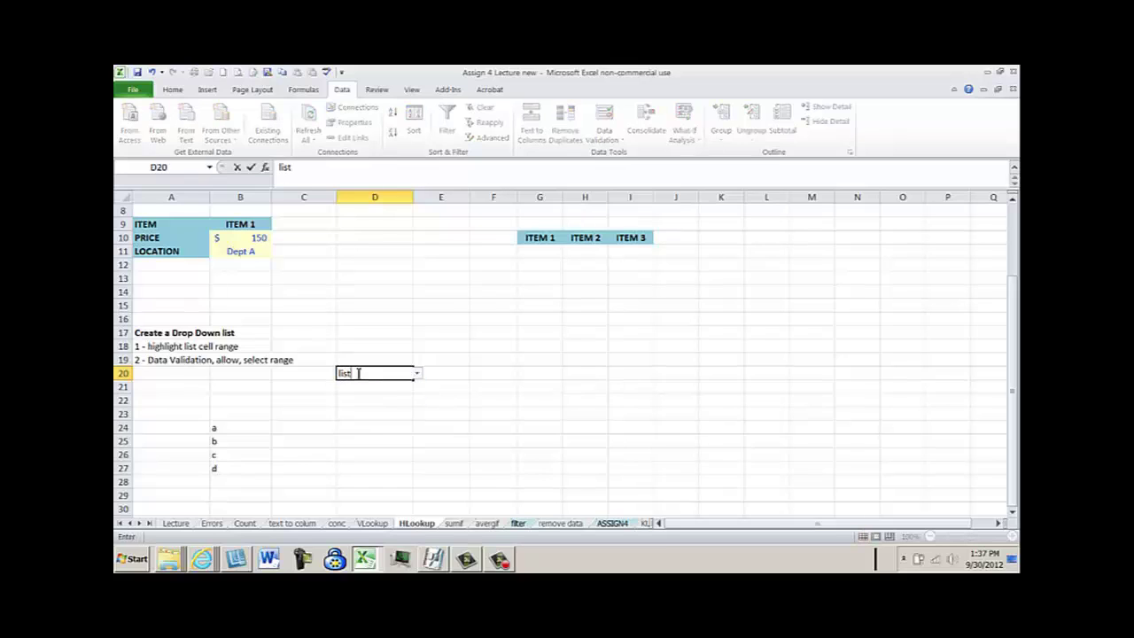
type("ist")
key("Return")
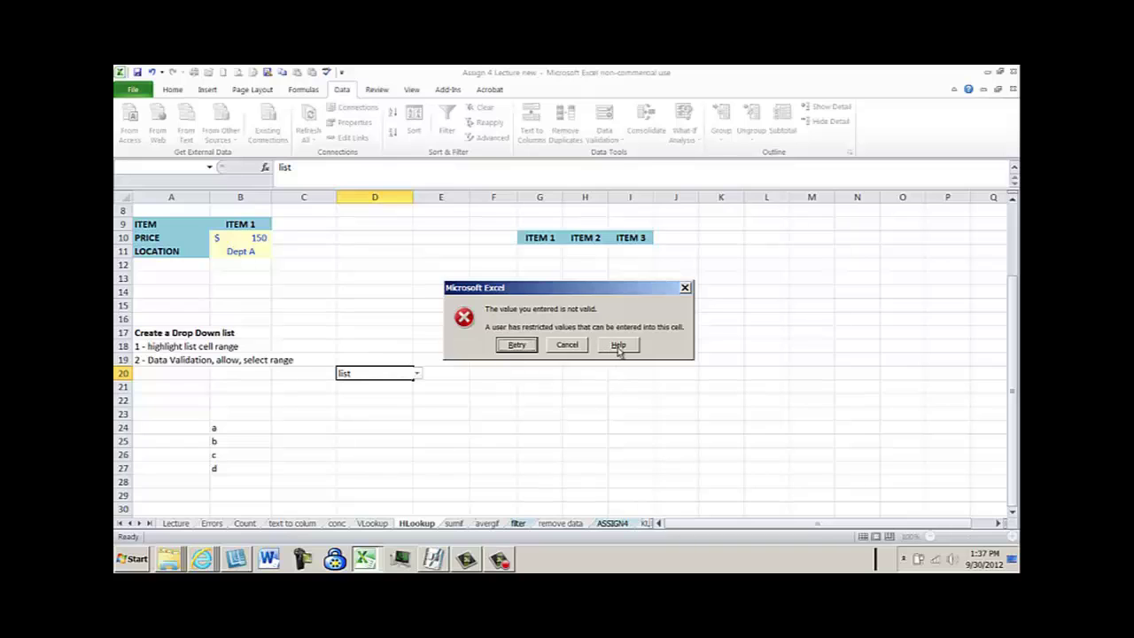
left_click(568, 345)
- Enter the label "list" in cell D19, and view the drop-down choices in cell D20
left_click(393, 362)
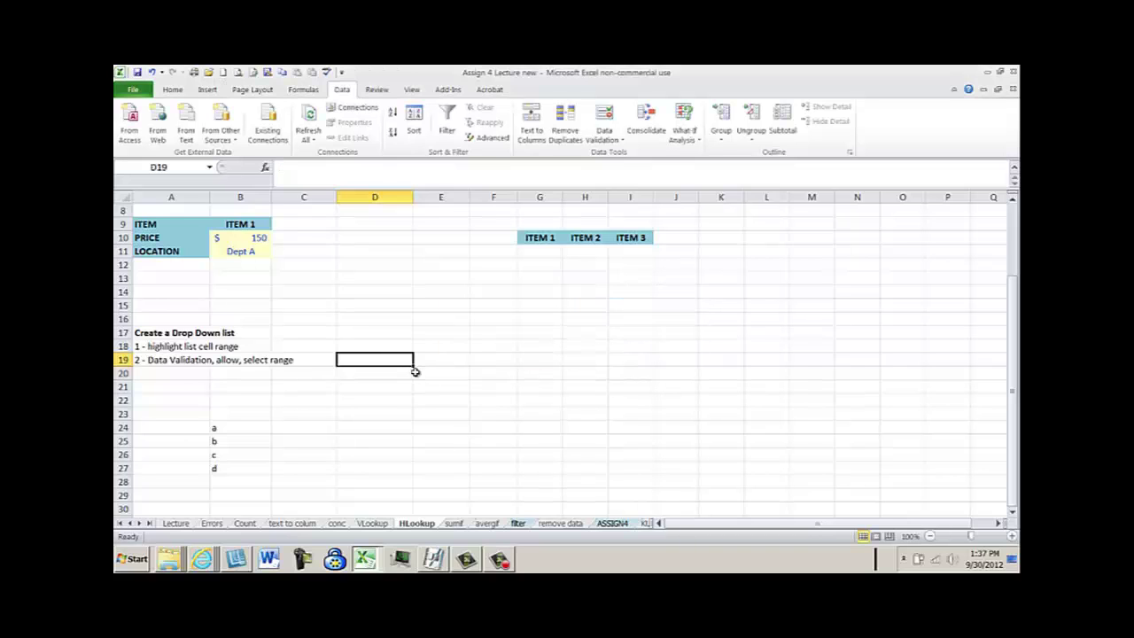
type("list")
key("Return")
left_click(417, 373)
left_click(537, 373)
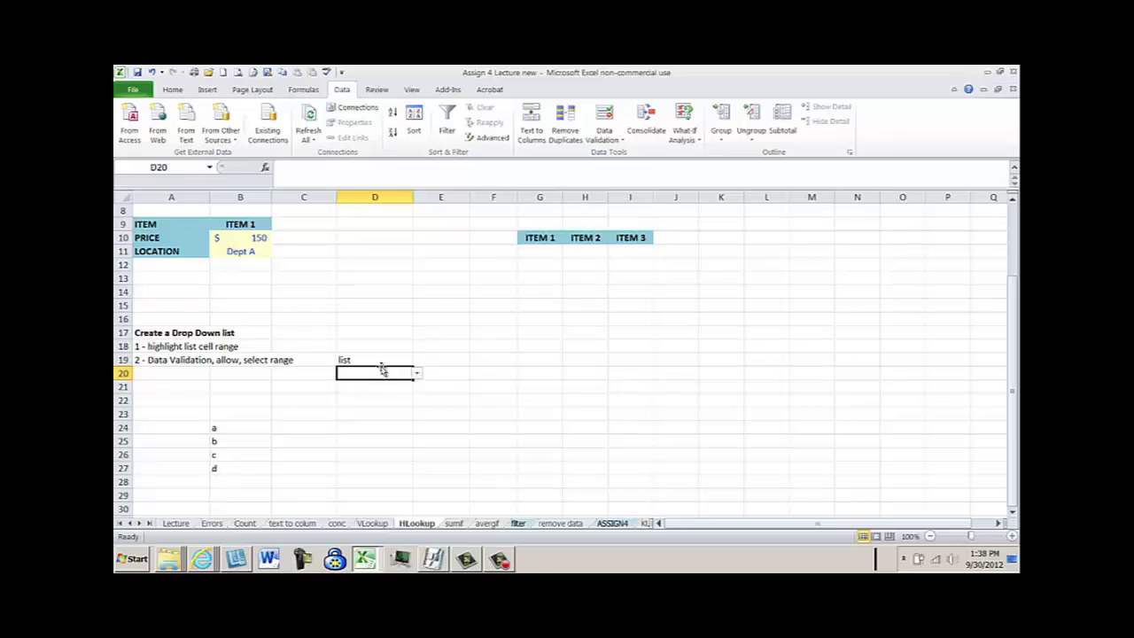
- View the drop-down choices in the ITEM cell B9 and select ITEM 1
left_click_drag(1013, 323, 1013, 309)
left_click(257, 317)
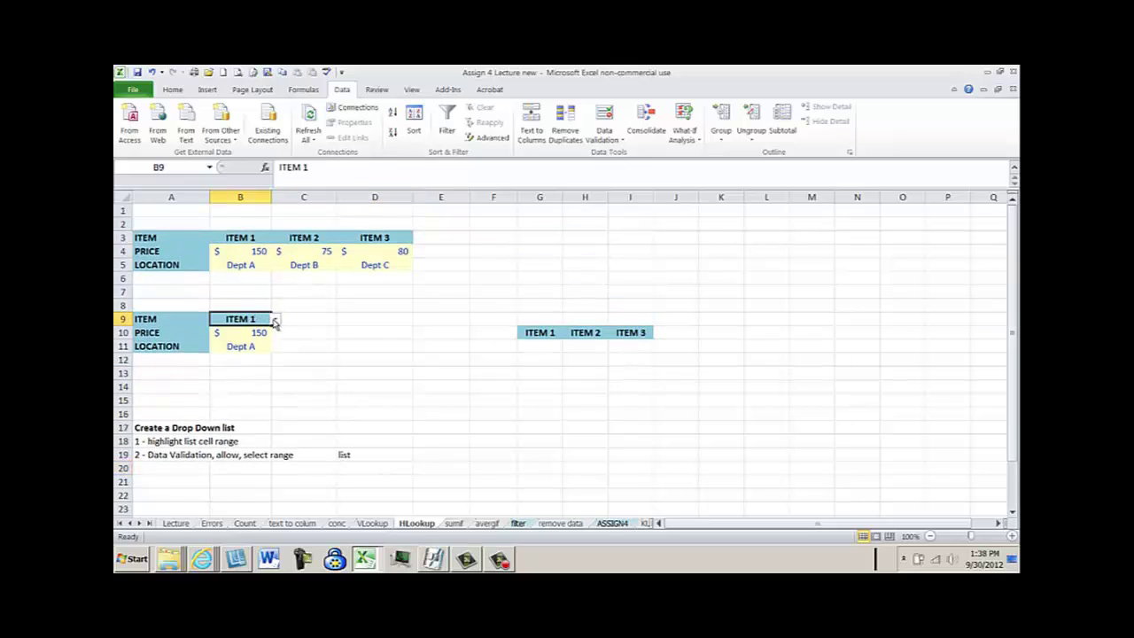
left_click(275, 322)
key("Escape")
left_click(275, 323)
left_click(255, 327)
- Examine the HLOOKUP formulas and their referenced ranges in the PRICE cell B10 and LOCATION cell B11
left_click(257, 333)
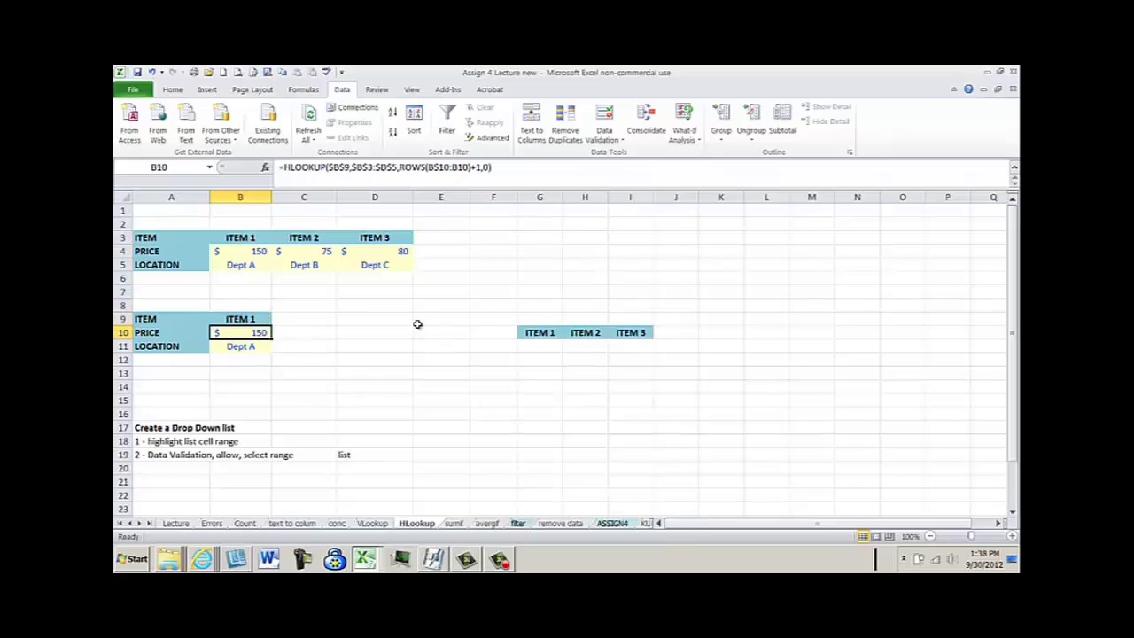
key("F2")
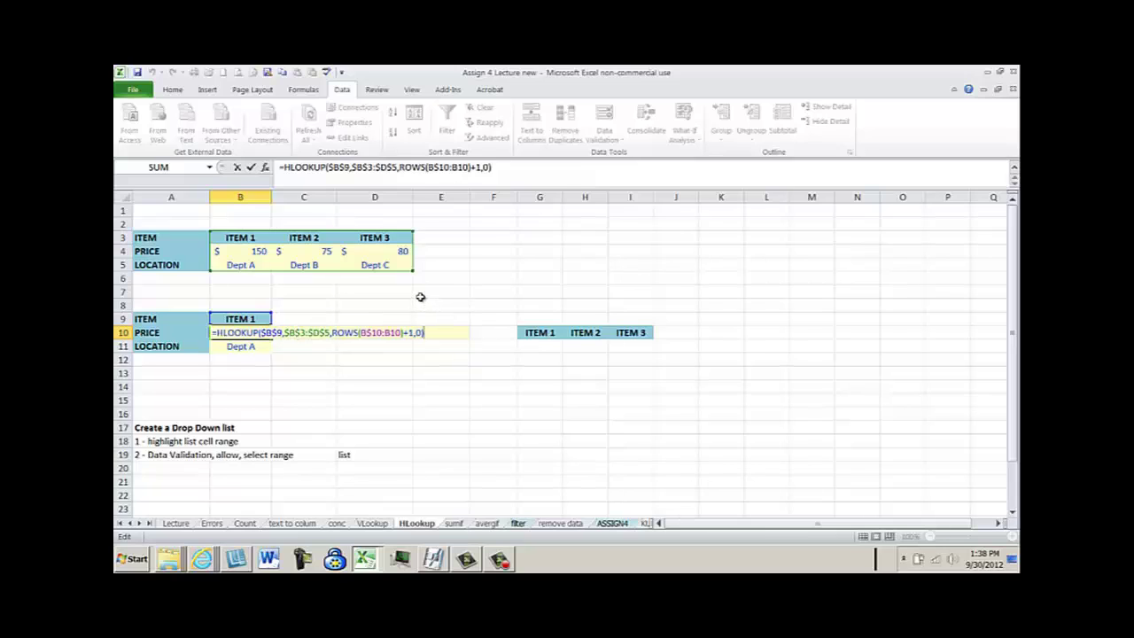
key("ctrl+Return")
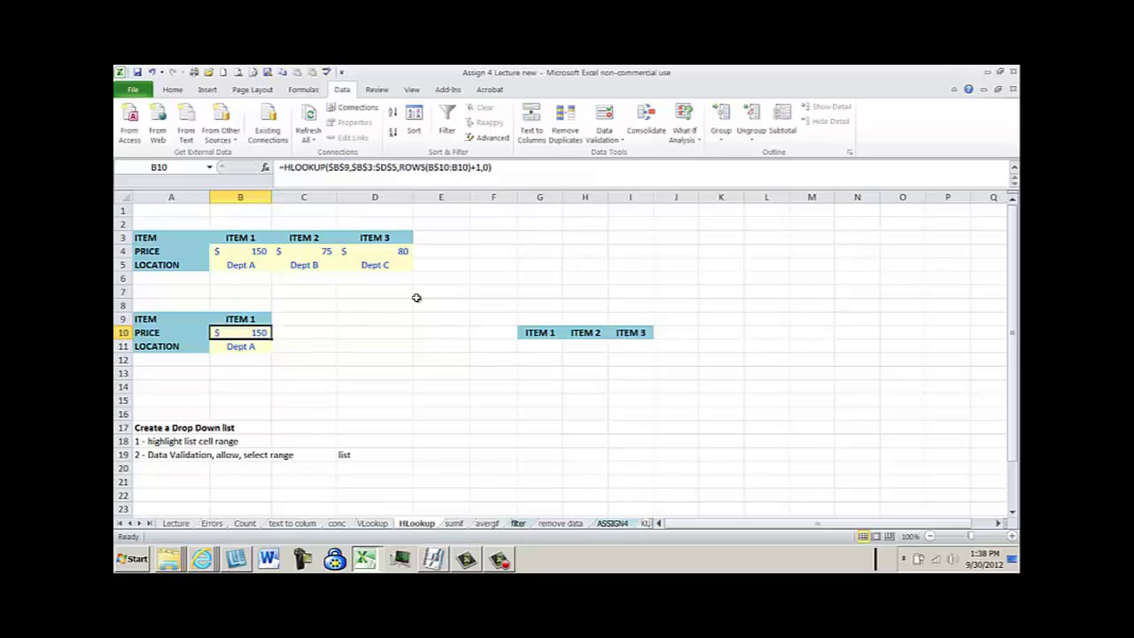
left_click(257, 347)
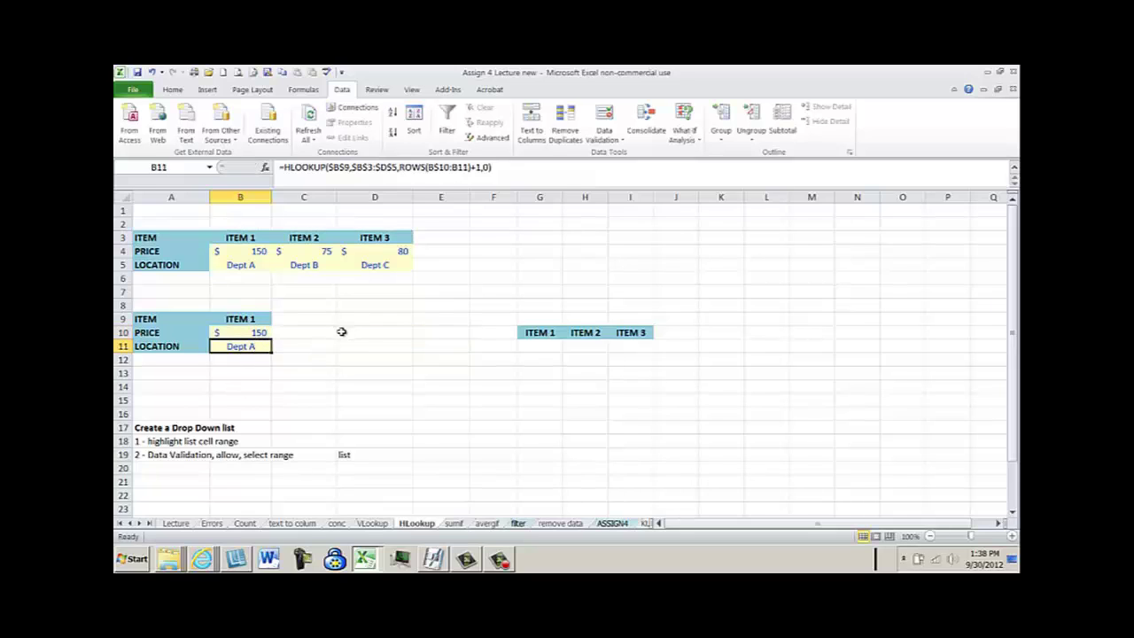
key("F2")
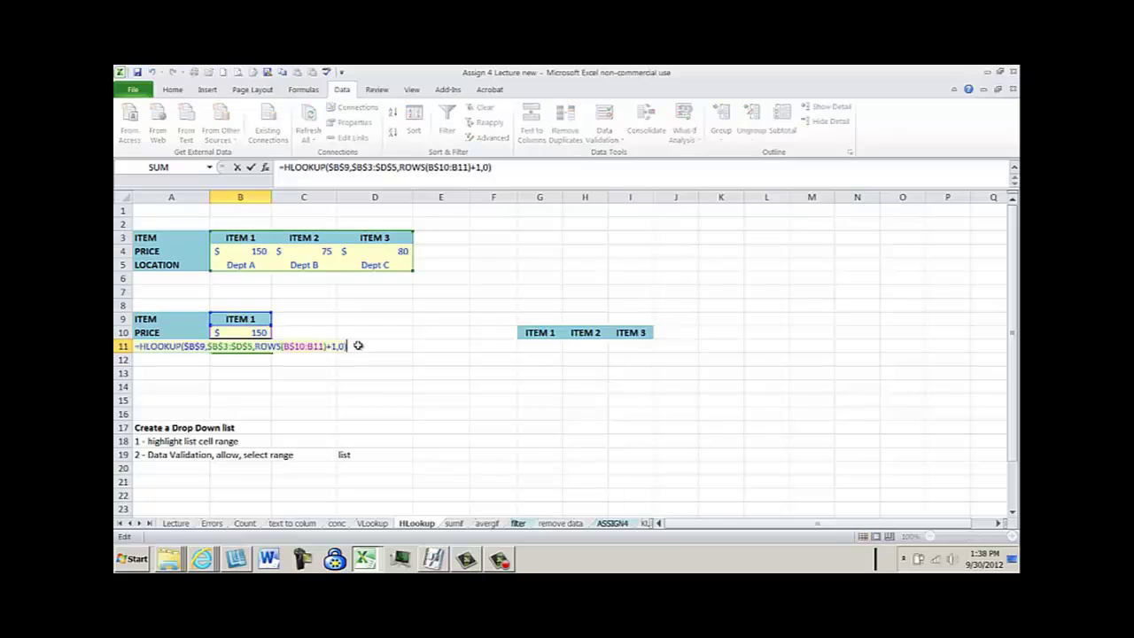
key("ctrl+Return")
- Choose other items from the drop-down list in cell B9 to change the price and location lookups
left_click(269, 319)
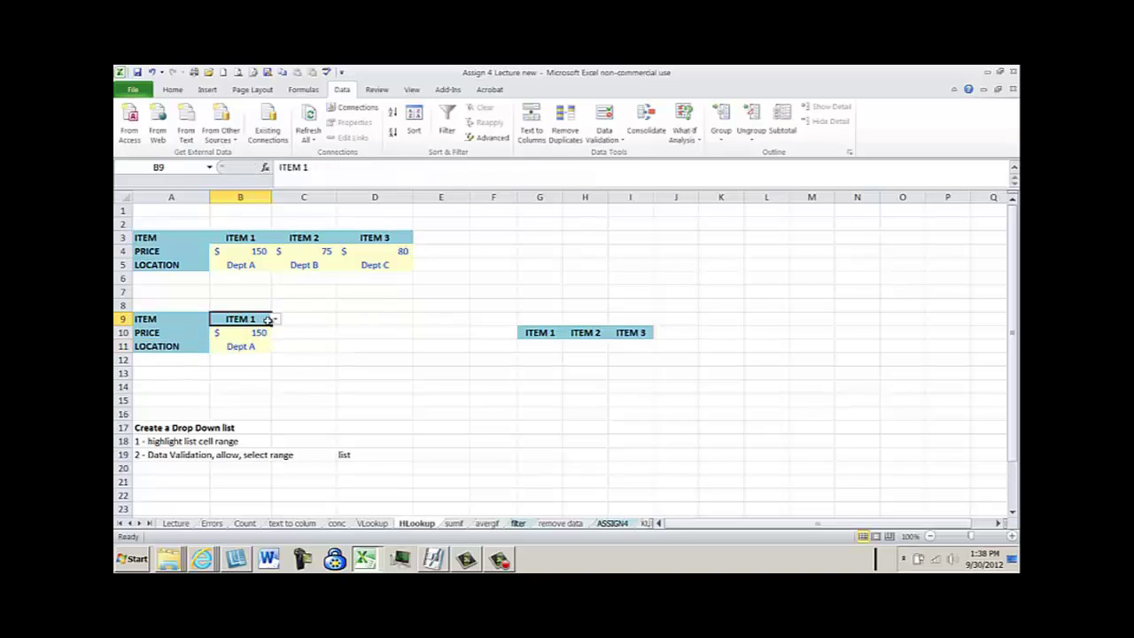
left_click(275, 320)
left_click(243, 342)
left_click(274, 319)
left_click(244, 346)
- Review the topic list on the Lecture sheet, then highlight the employee data A11:E18 on the sumif sheet
left_click(186, 524)
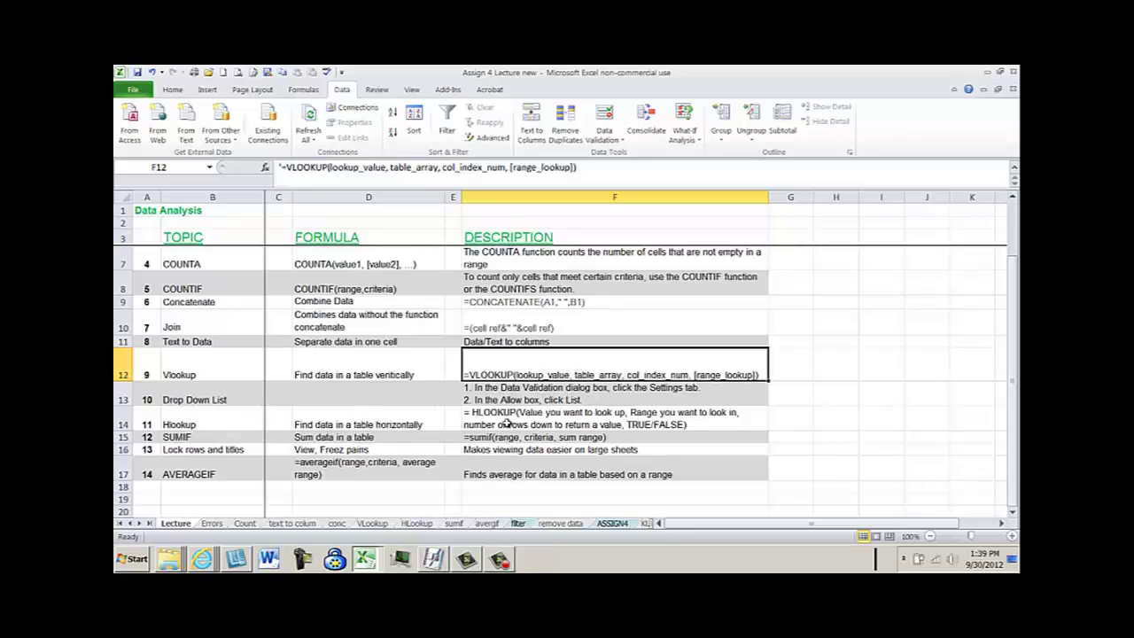
left_click(454, 524)
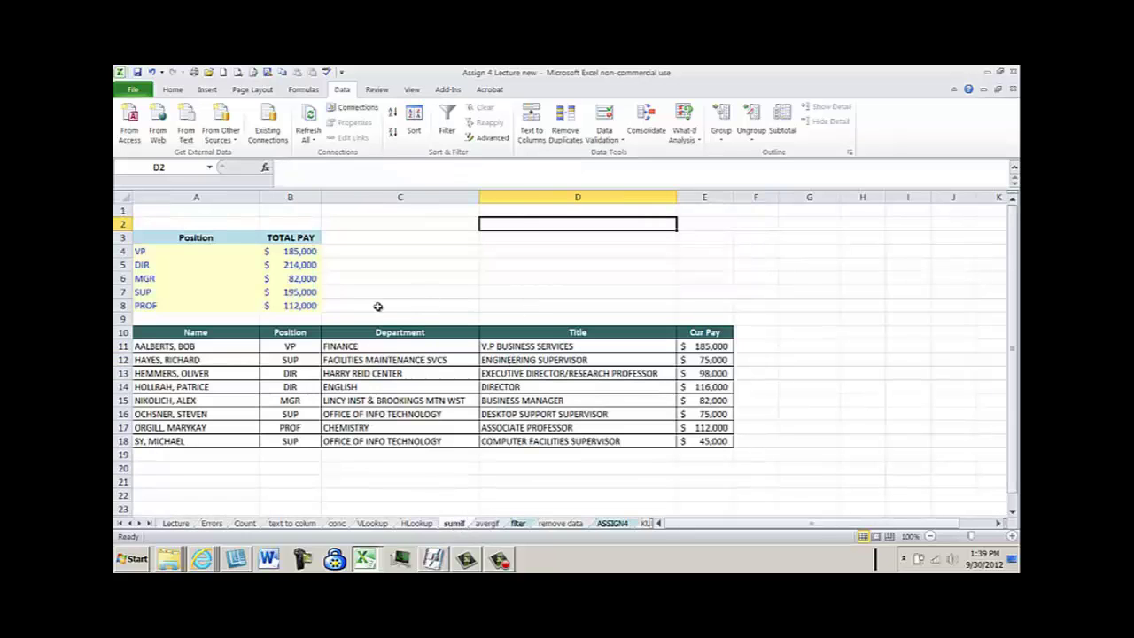
left_click(468, 280)
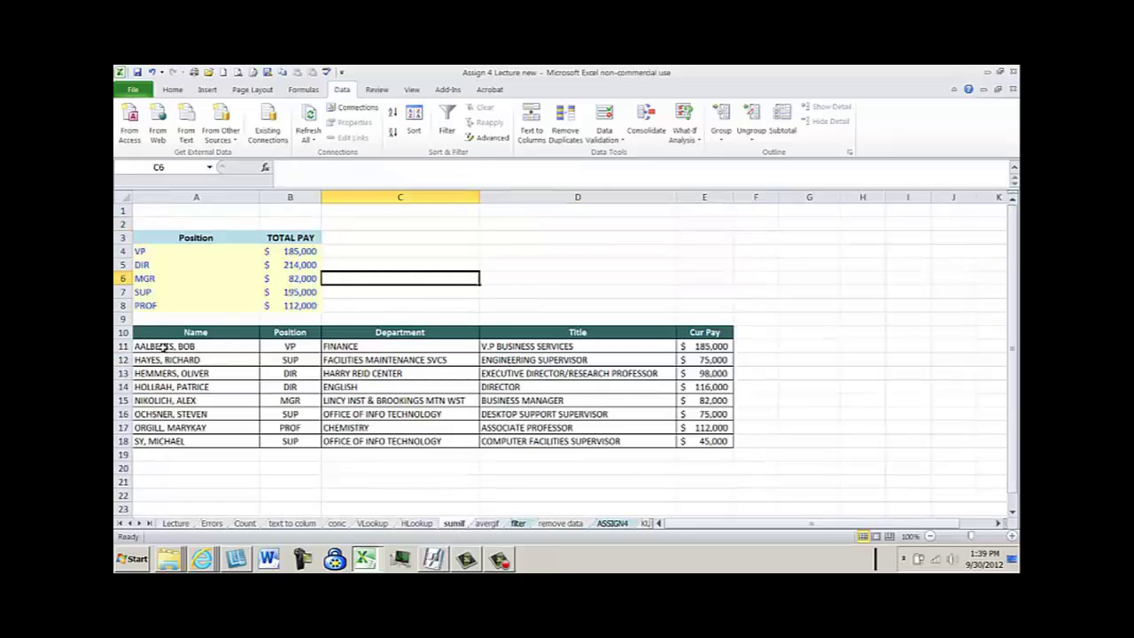
left_click_drag(175, 348, 687, 441)
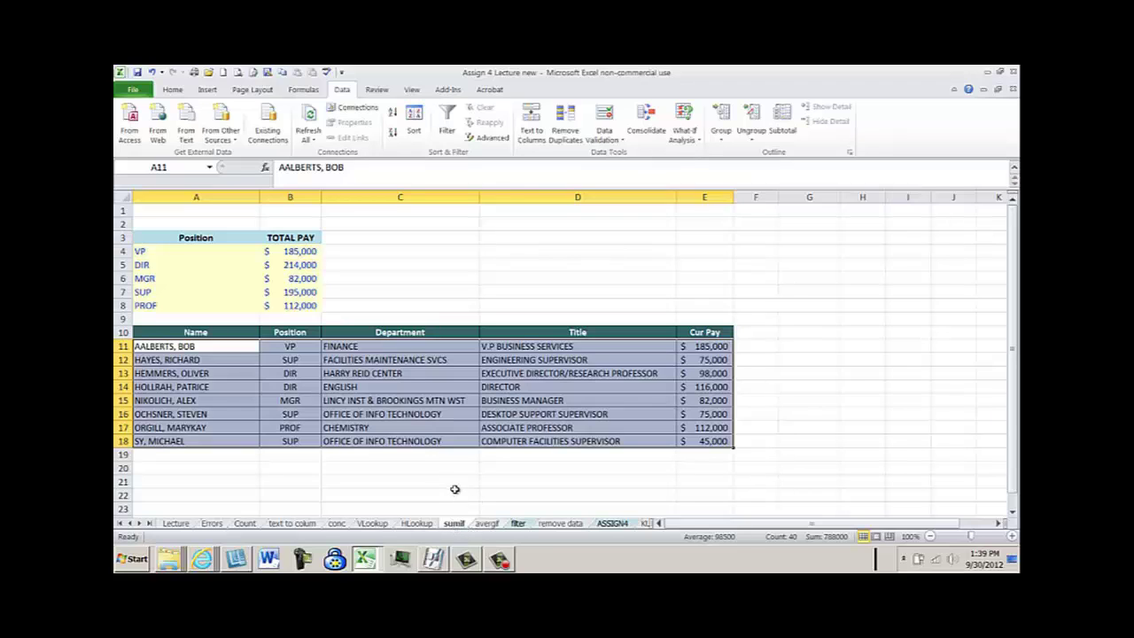
left_click(407, 278)
- Examine the SUMIF formula in B4, highlighting its criteria A4, criteria range B11:B18 and sum range E11:E18
left_click(304, 254)
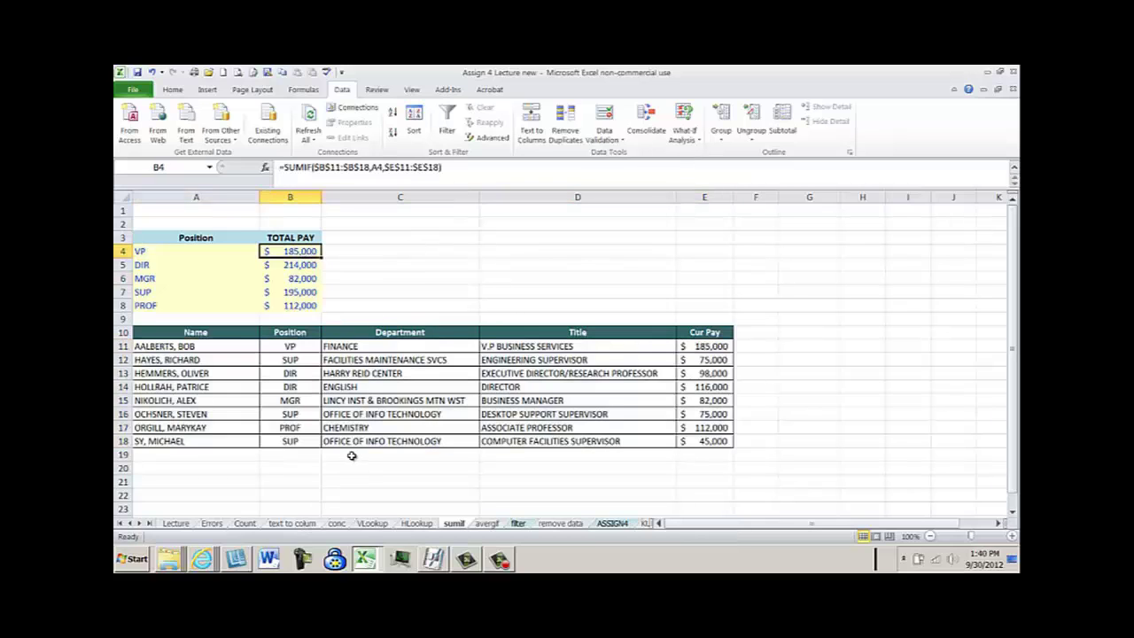
key("F2")
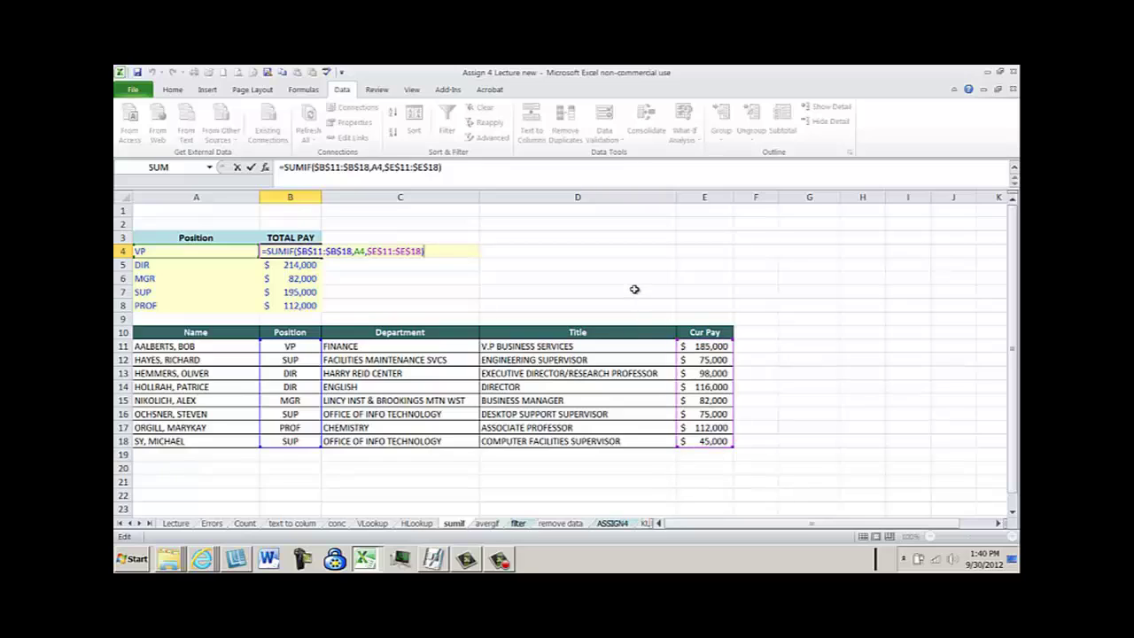
key("ctrl+Return")
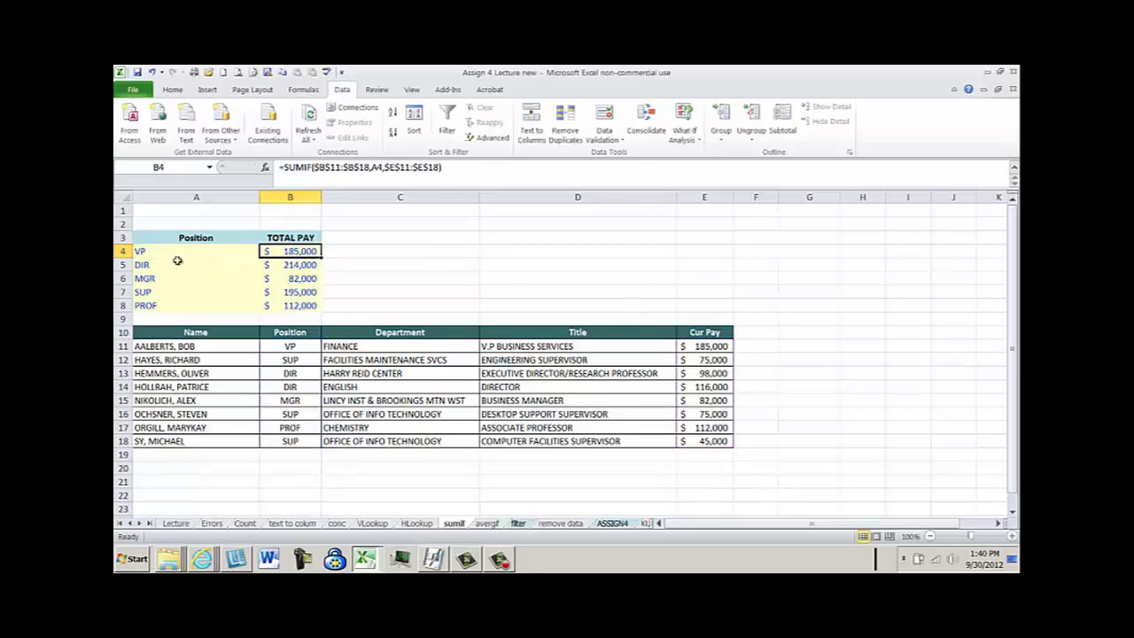
left_click(141, 252)
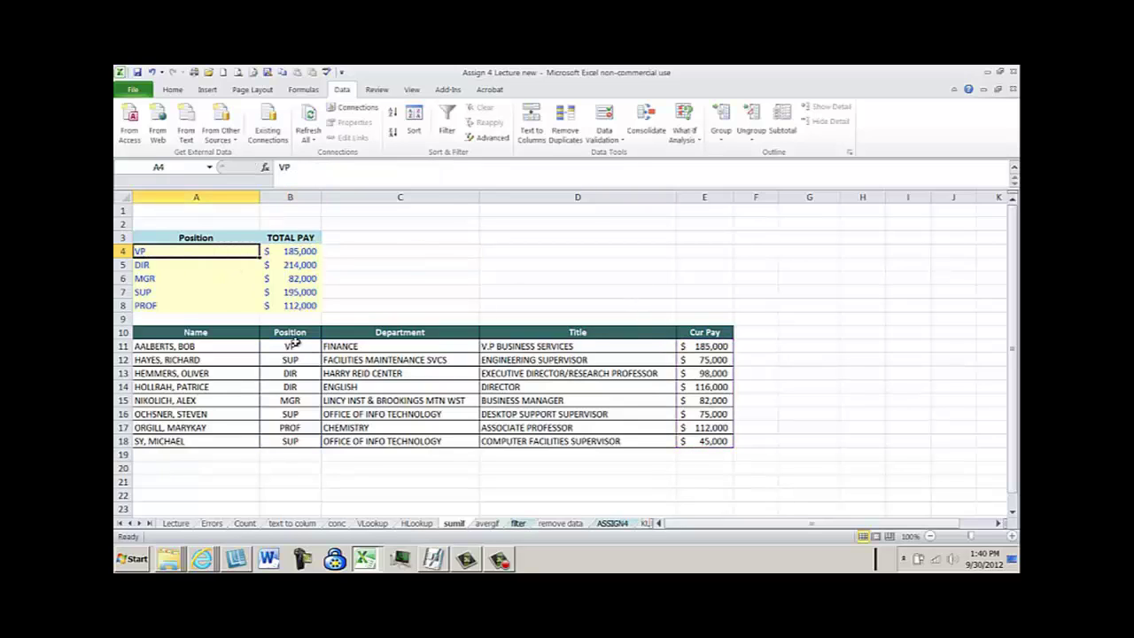
left_click_drag(290, 346, 299, 441)
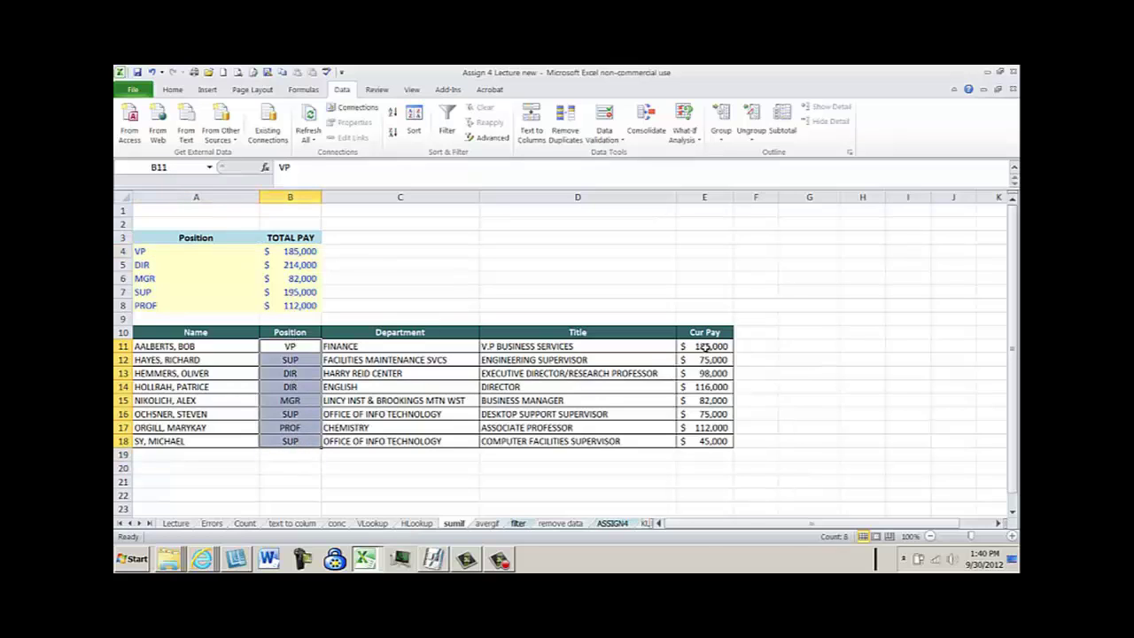
left_click_drag(700, 347, 712, 443)
left_click(410, 250)
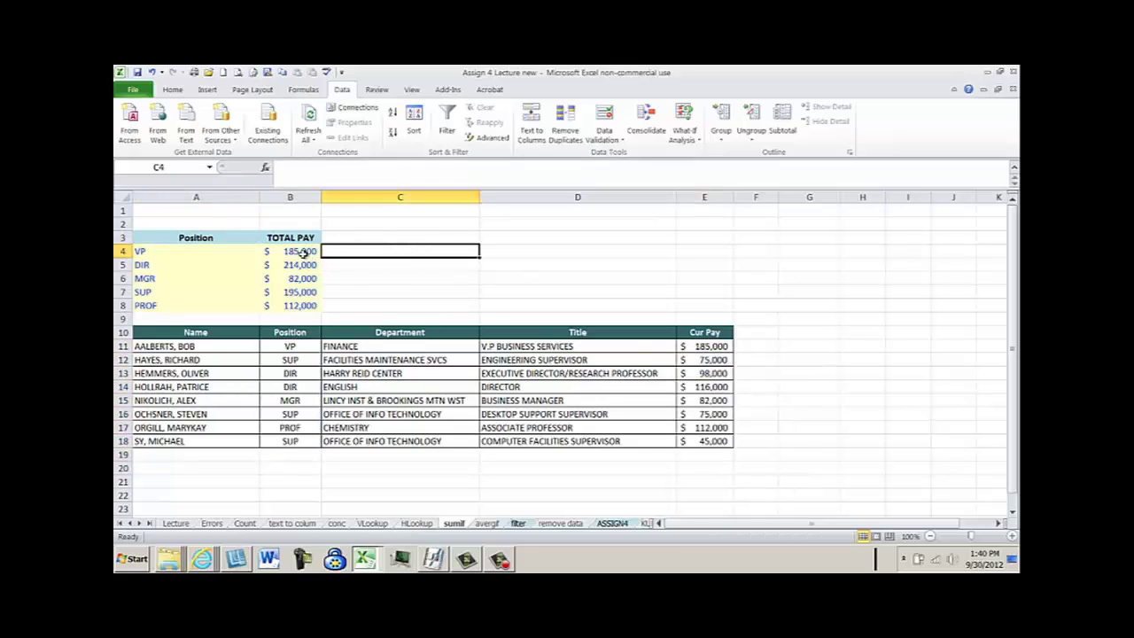
- Compare the VP and DIR totals in B4 and B5 with the pay data, selecting the DIR pay cells E13:E14
left_click(301, 252)
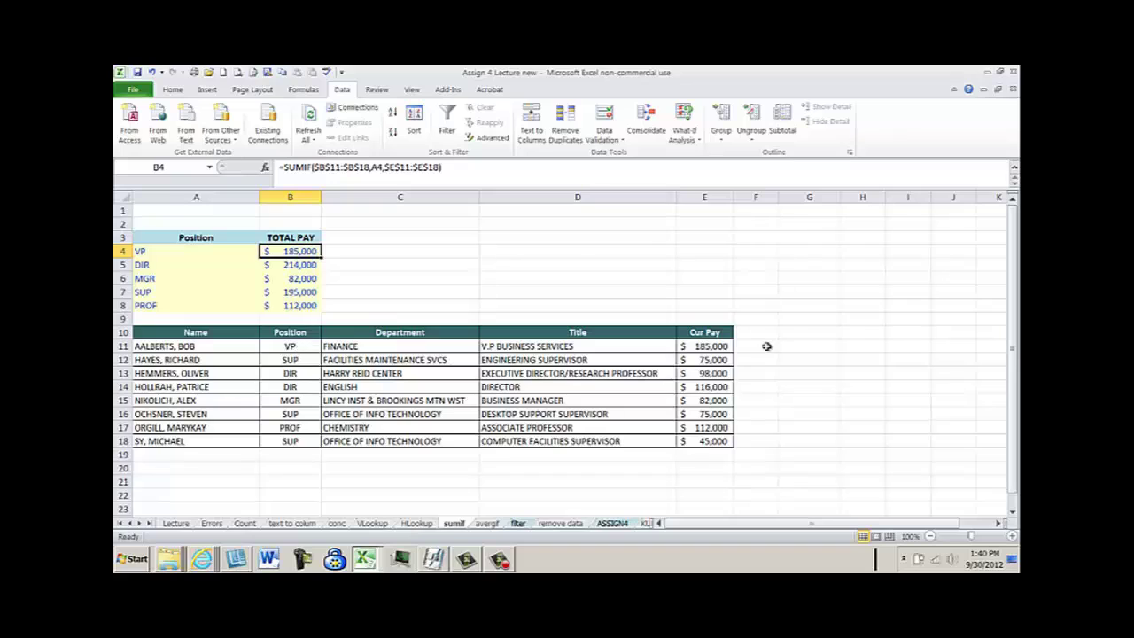
left_click(305, 266)
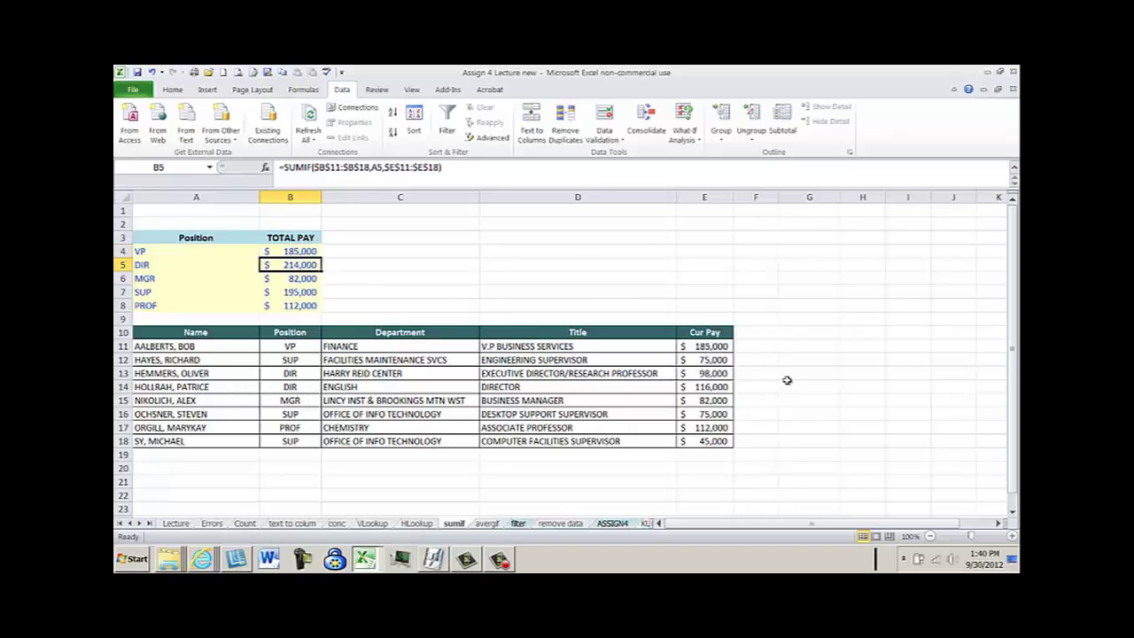
left_click_drag(714, 373, 713, 386)
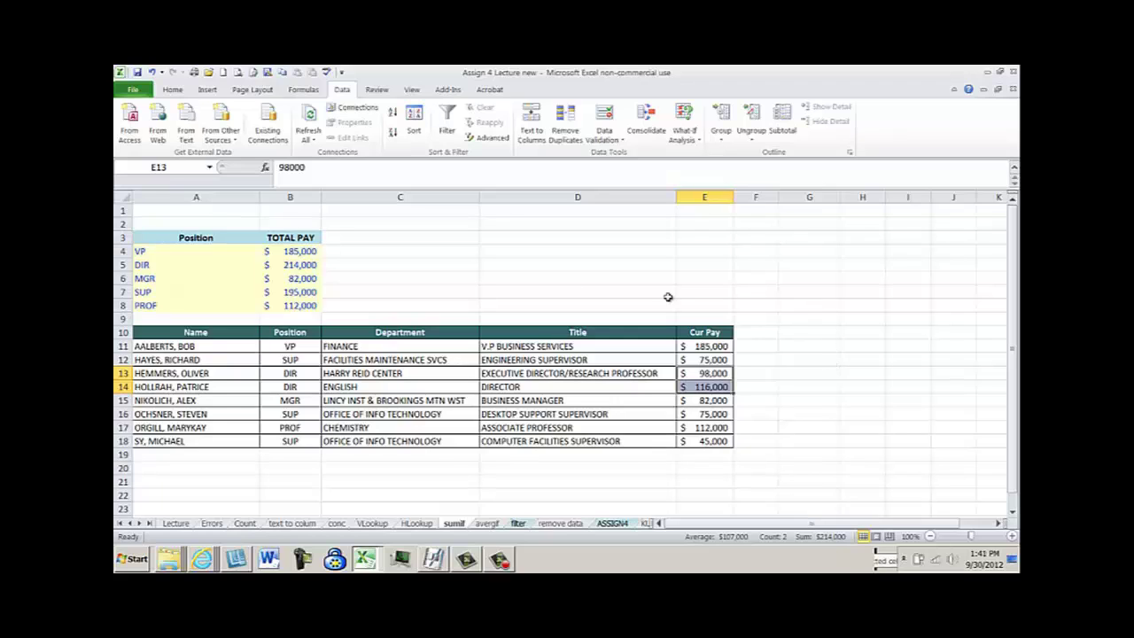
- Review the SUMIF formulas for the VP, DIR and MGR positions in cells B4 through B6
left_click(304, 250)
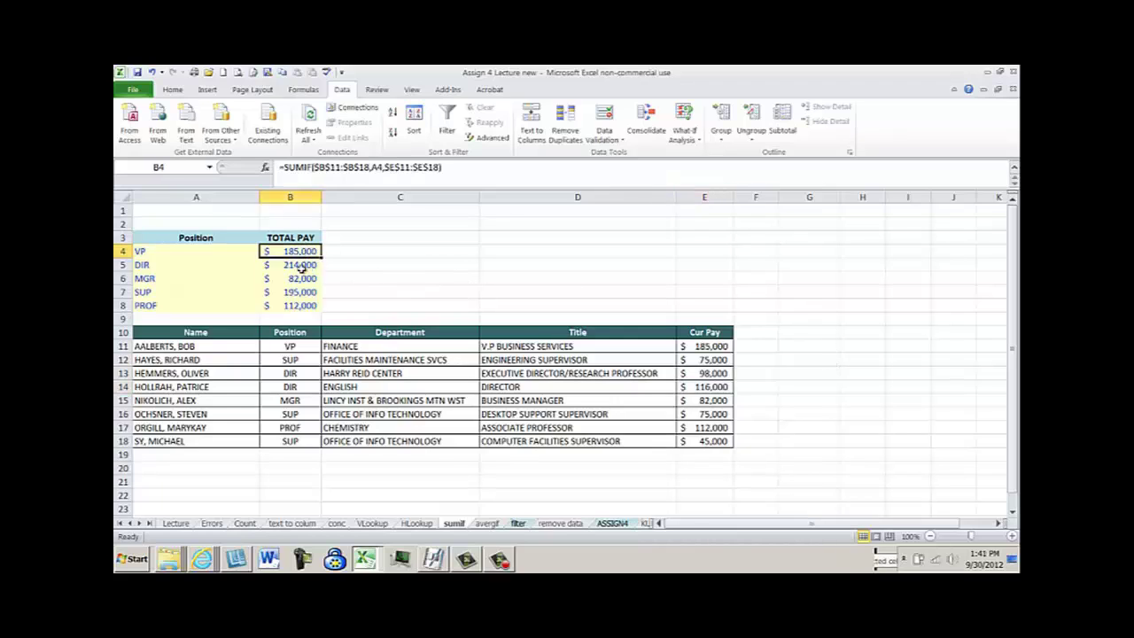
left_click(302, 266)
left_click(302, 278)
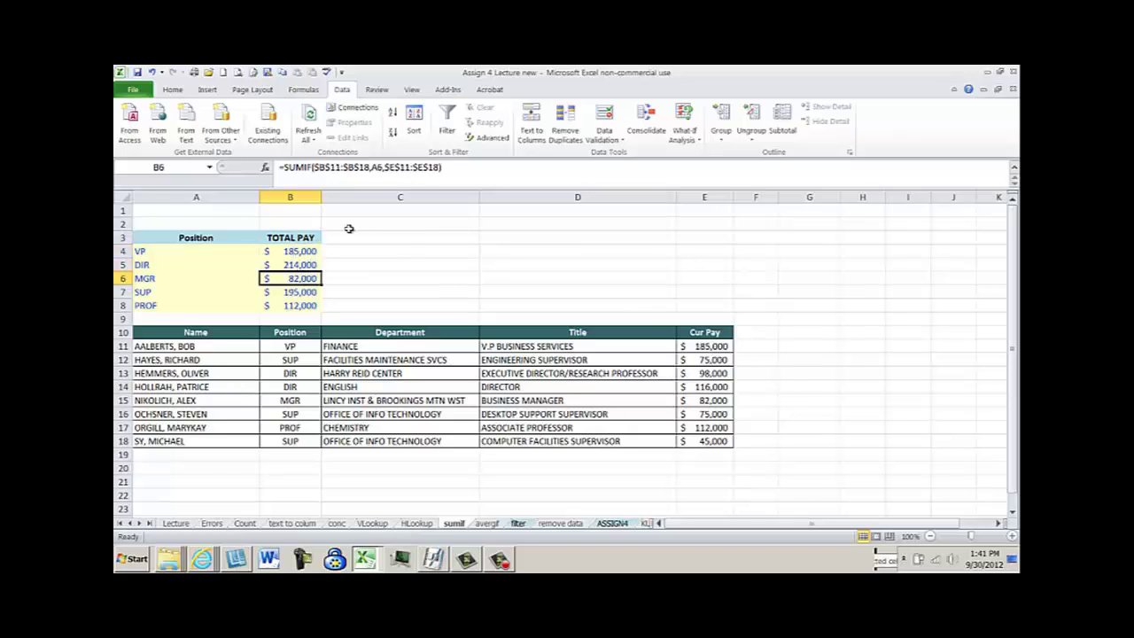
left_click(391, 261)
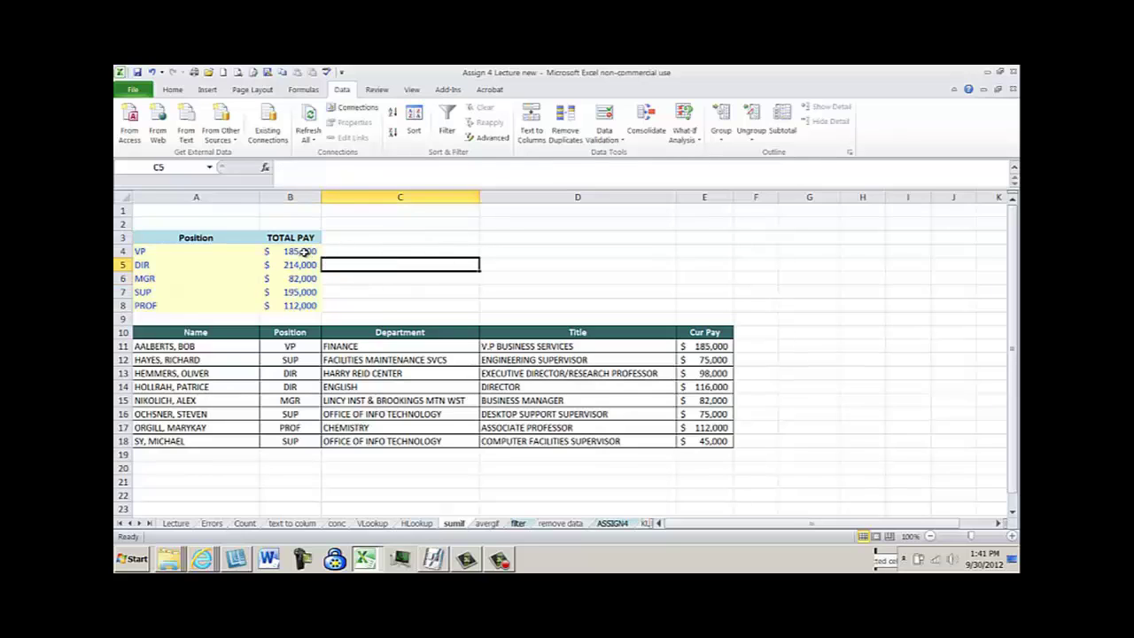
left_click(304, 251)
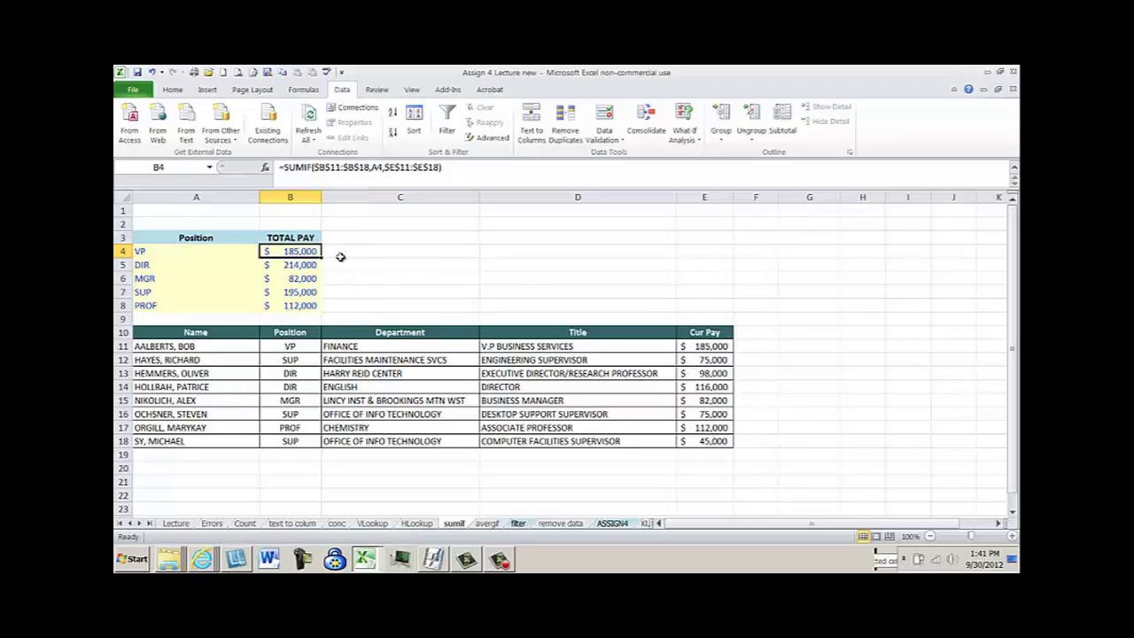
- Switch to the avergif sheet and examine the AVERAGEIF formula and its referenced ranges in cell B4
left_click(488, 523)
left_click(301, 256)
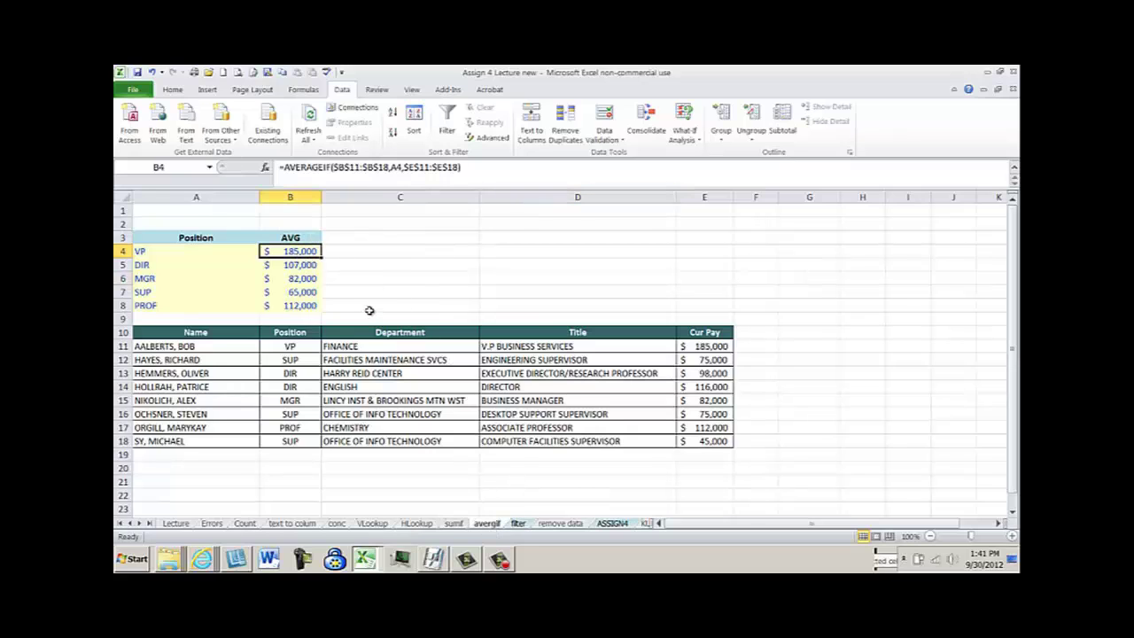
key("F2")
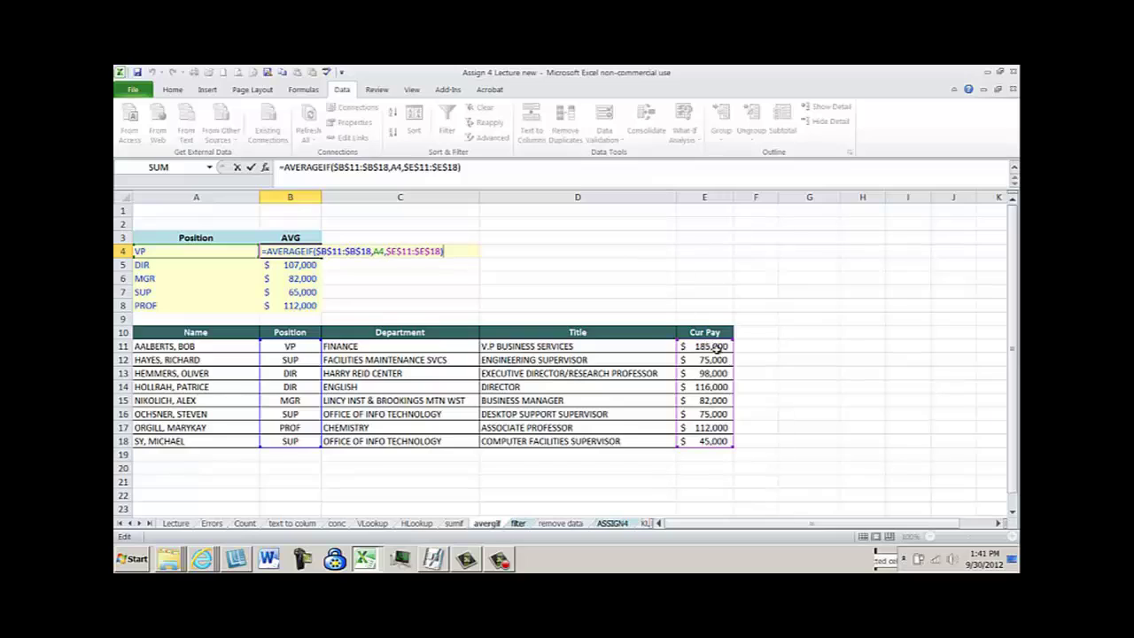
key("ctrl+Return")
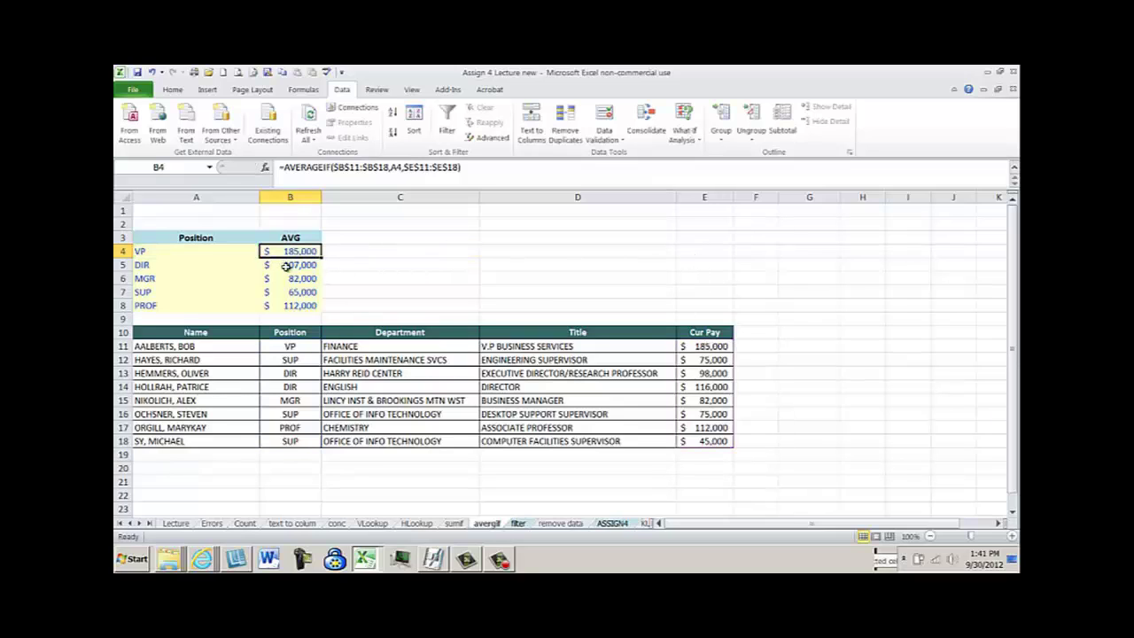
- Select the DIR pay cells E13:E14 to check their average against the DIR result in B5
left_click(720, 373)
left_click_drag(720, 374, 720, 386)
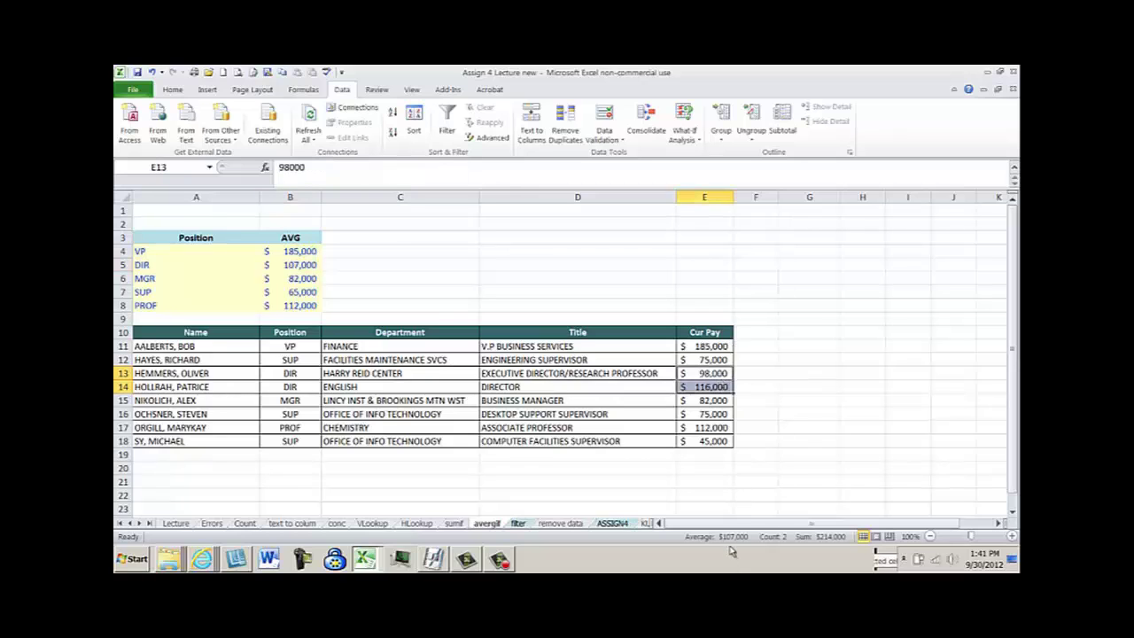
left_click(330, 262)
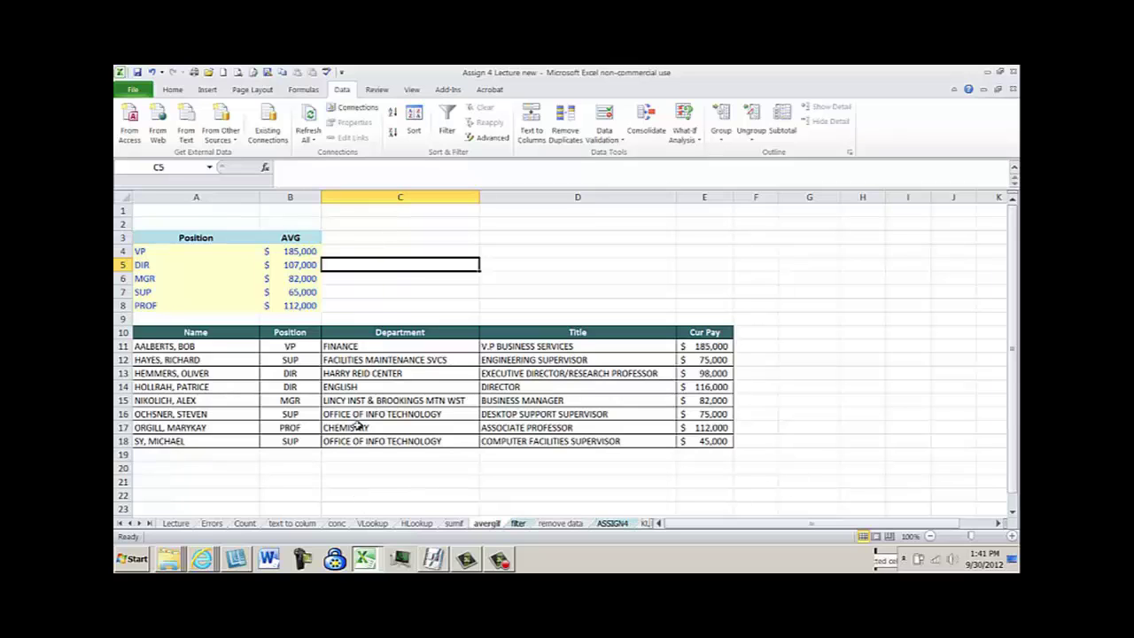
- Return to the Lecture sheet and select the "Lock rows and titles" topic in cell B16
left_click(175, 524)
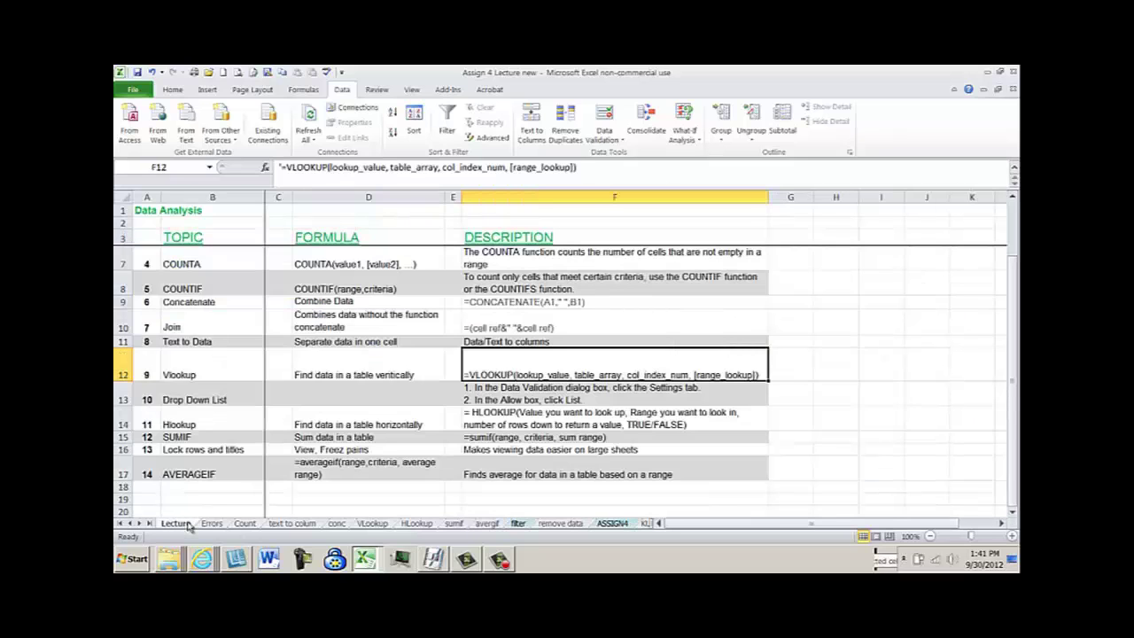
left_click(206, 449)
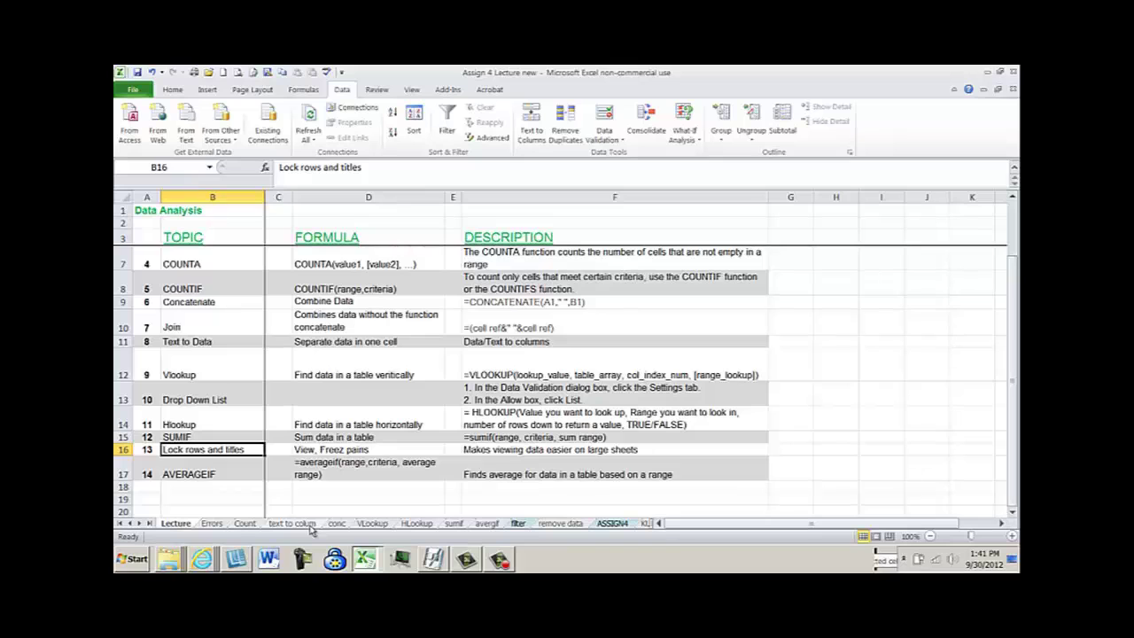
- Switch to the filter sheet and unfreeze its currently locked rows and columns
left_click(518, 524)
left_click(373, 249)
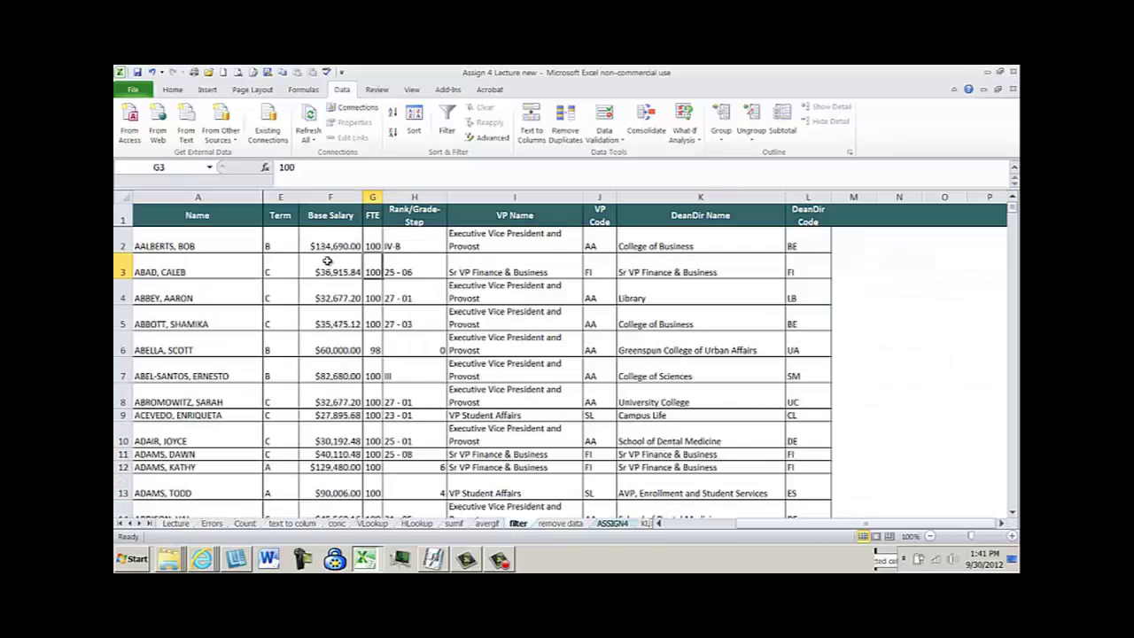
left_click(416, 91)
left_click(559, 140)
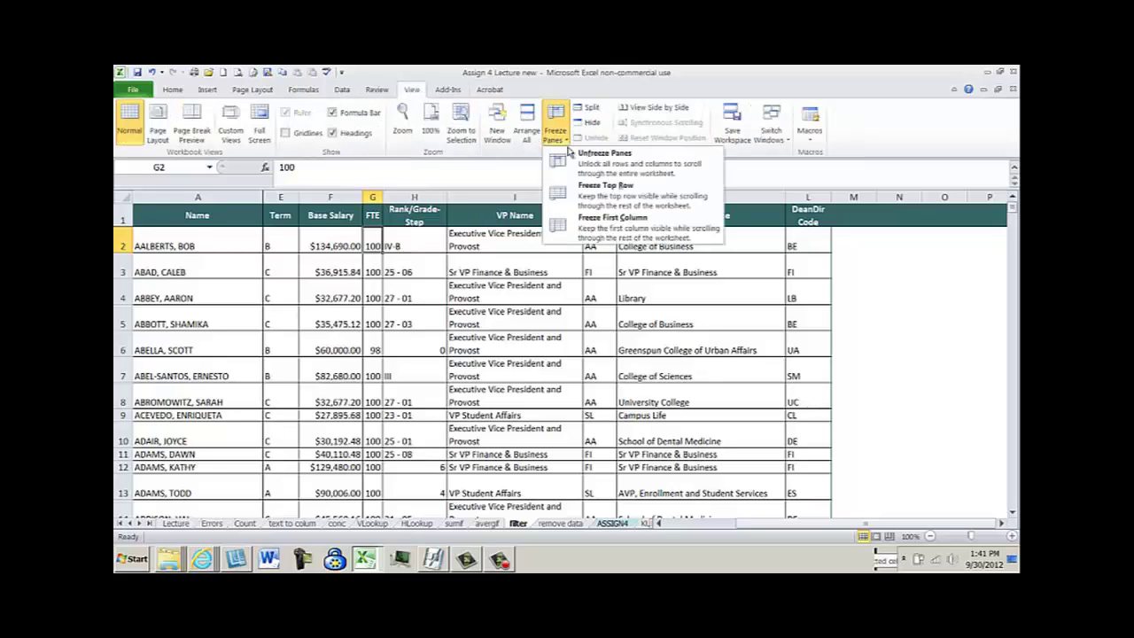
left_click(623, 171)
- Freeze panes at cell D2 to lock row 1 and columns A to C, and check the lock across the remaining columns
left_click(492, 245)
left_click(555, 133)
left_click(585, 169)
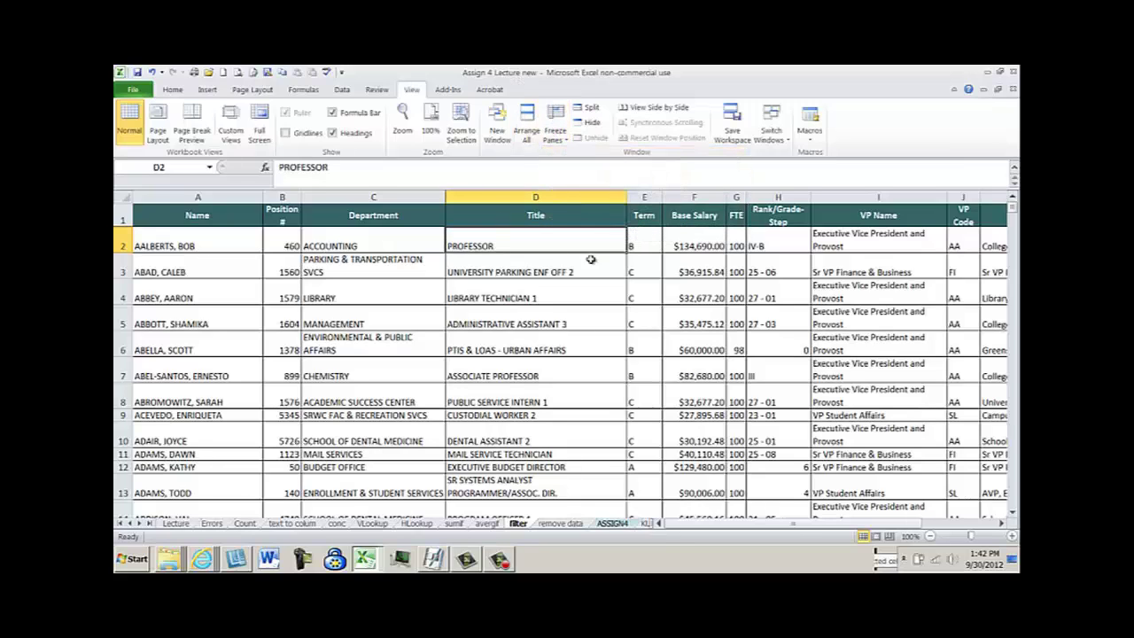
left_click(986, 525)
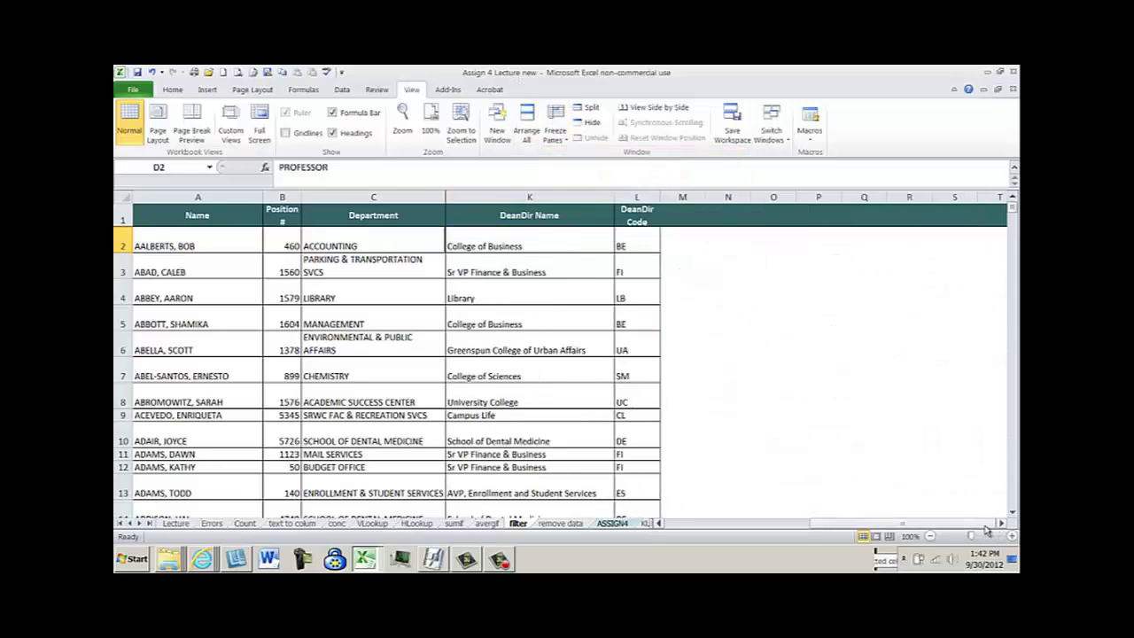
left_click_drag(846, 530, 762, 525)
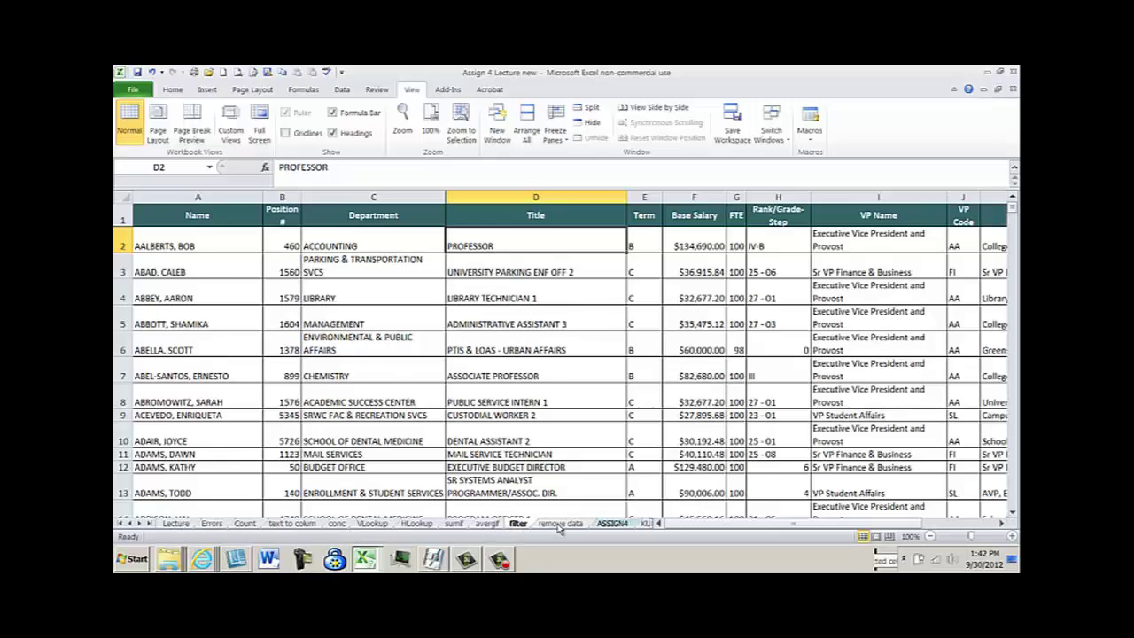
- Review the Part A instructions on the ASSIGN4 sheet and examine the KU sheet's data from its total row up to its headers
left_click(620, 524)
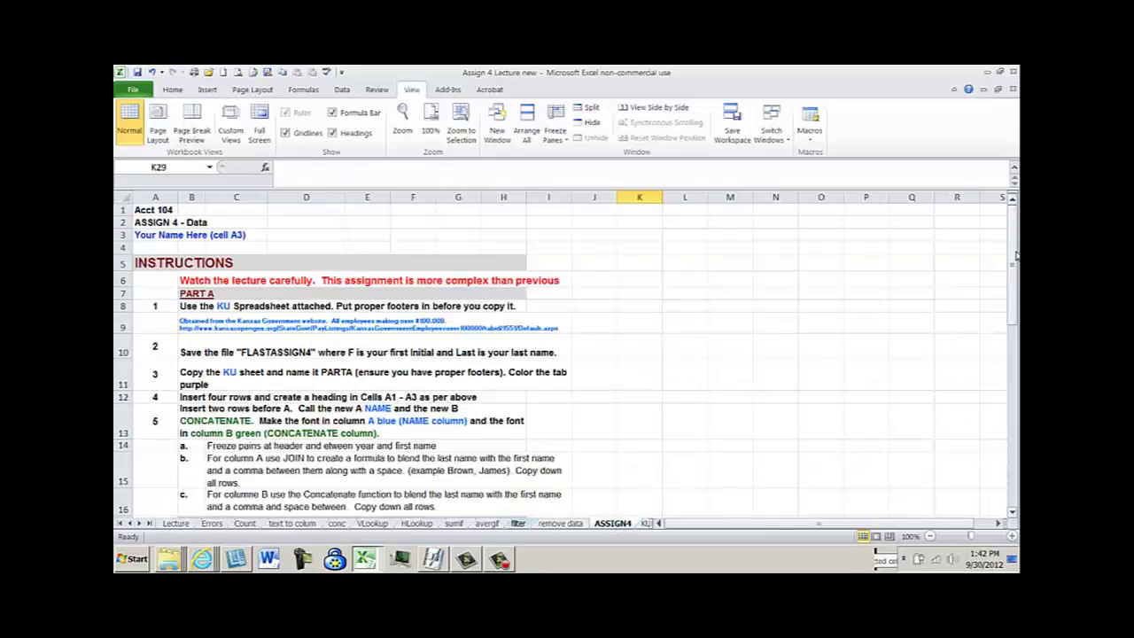
left_click_drag(1016, 254, 1017, 267)
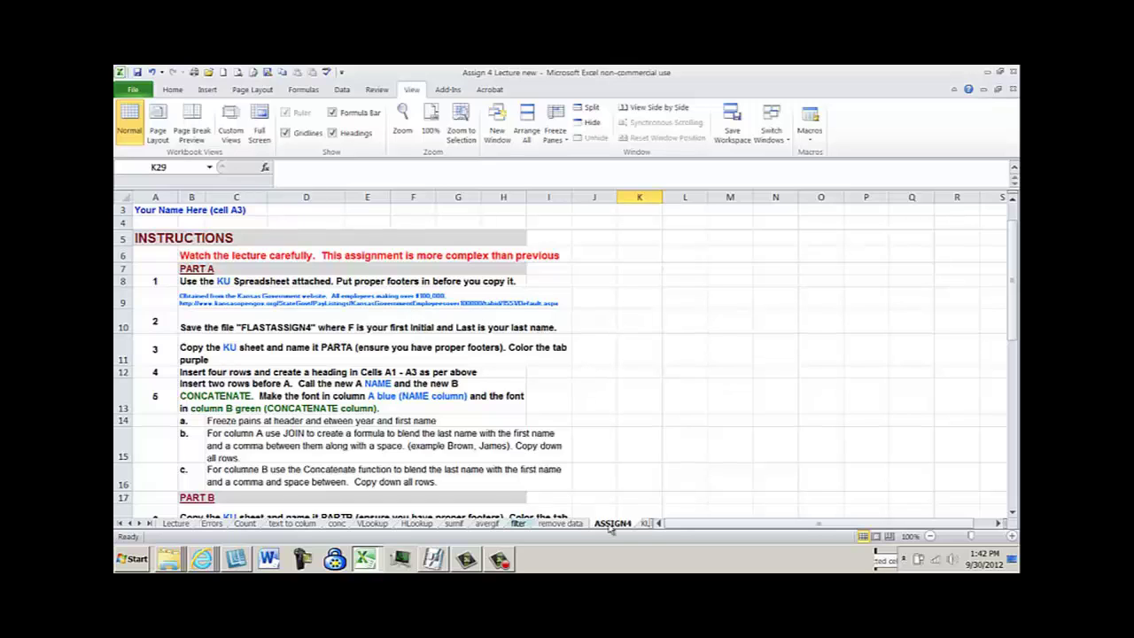
left_click(646, 524)
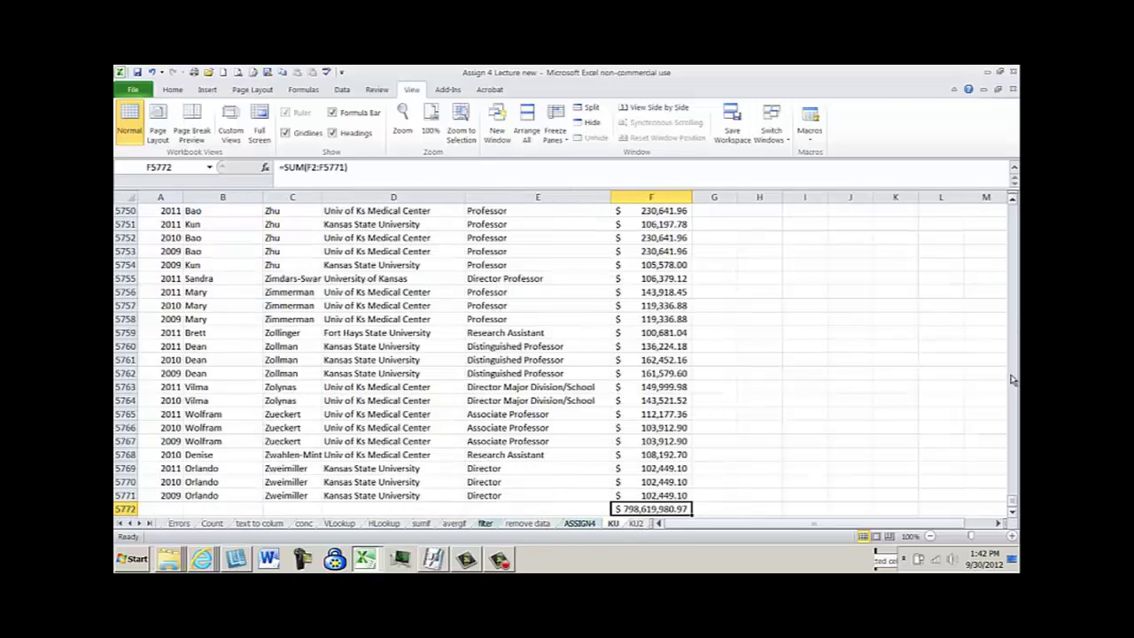
left_click_drag(1013, 503, 1013, 203)
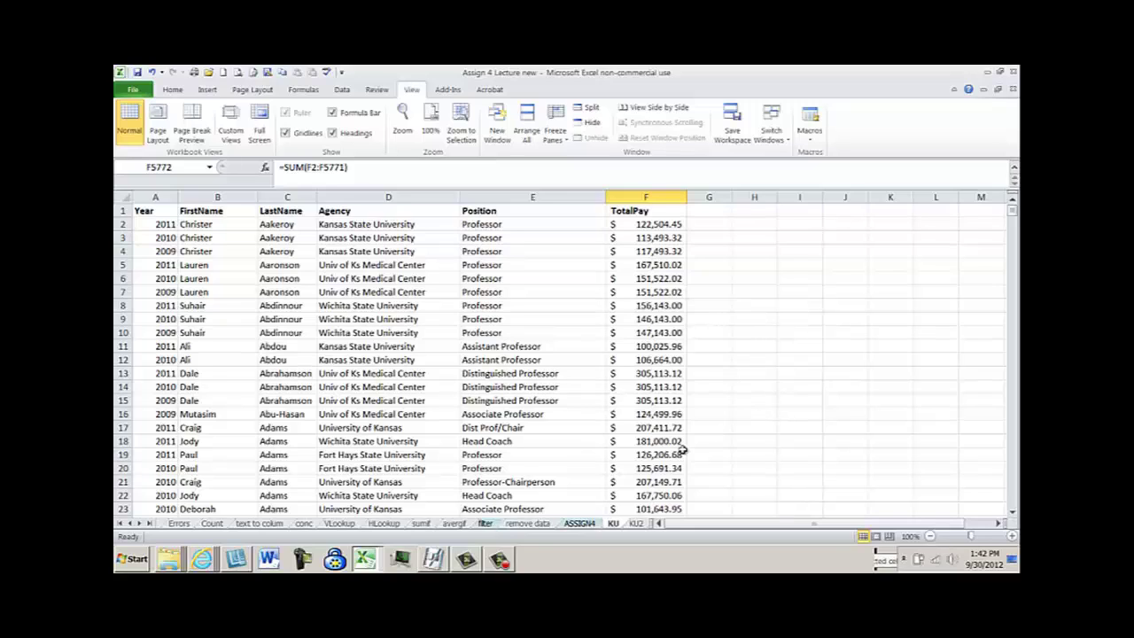
- Read through the ASSIGN4 instructions from Part A to Part D, including the closing save and submit items
left_click(579, 524)
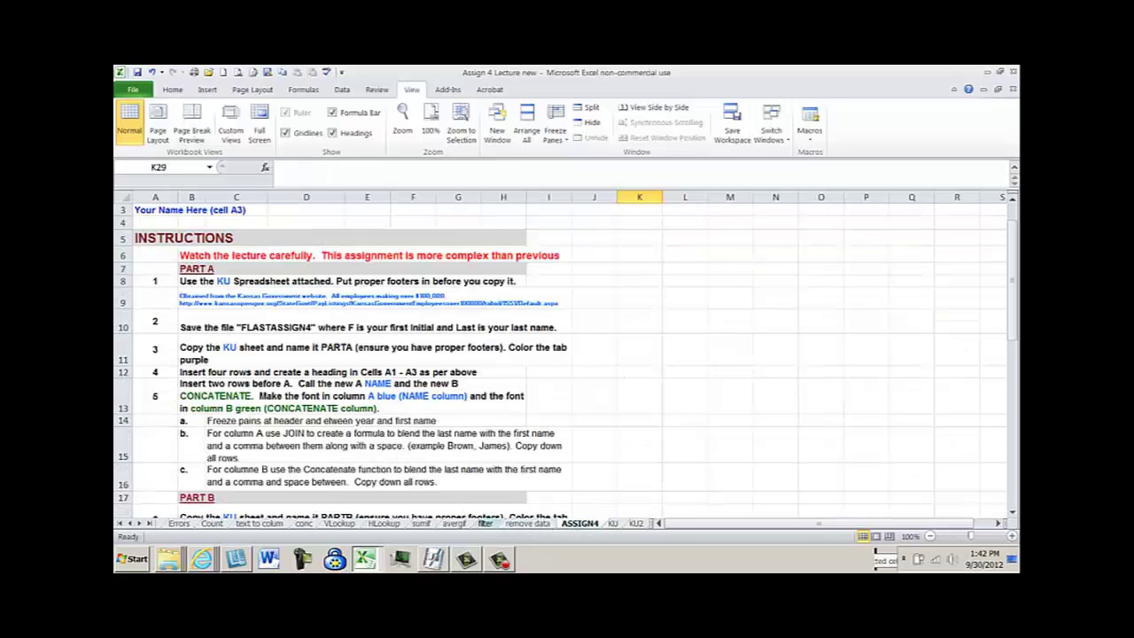
left_click(1015, 515)
left_click(1014, 515)
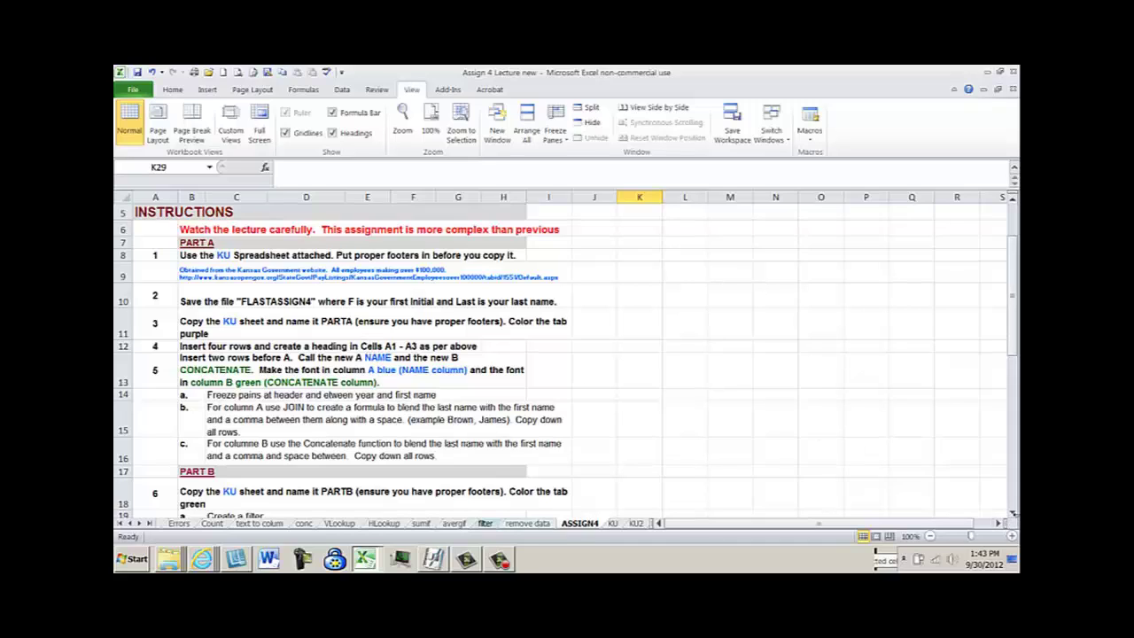
scroll(1015, 514, "down", 3)
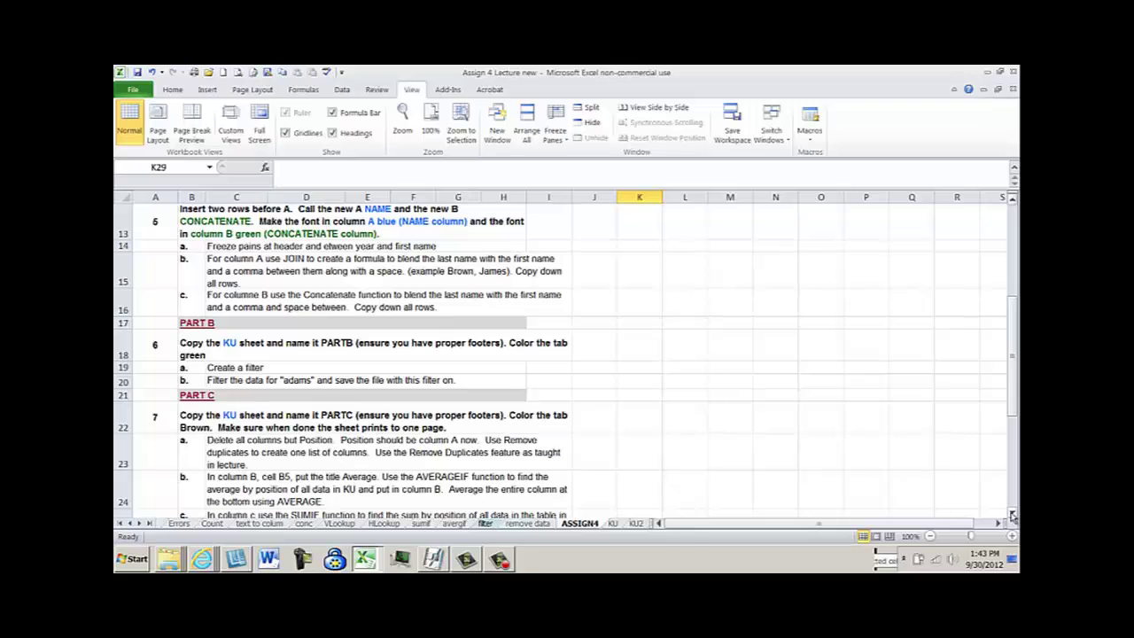
left_click(1013, 515)
left_click(1013, 515)
left_click(1013, 515)
left_click(1013, 515)
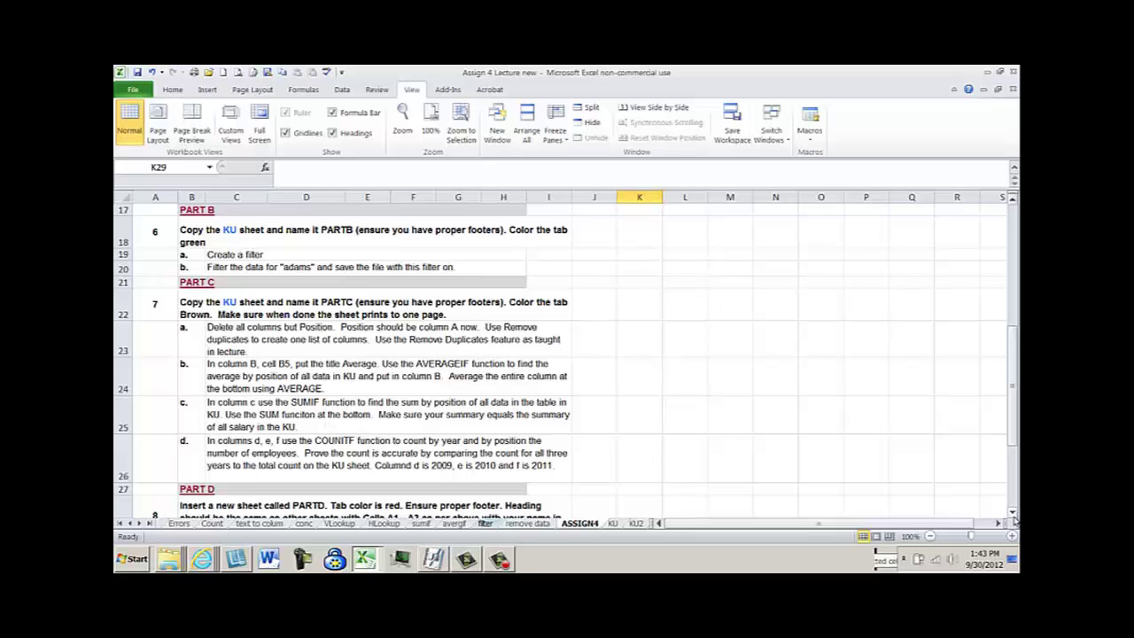
scroll(1014, 520, "down", 3)
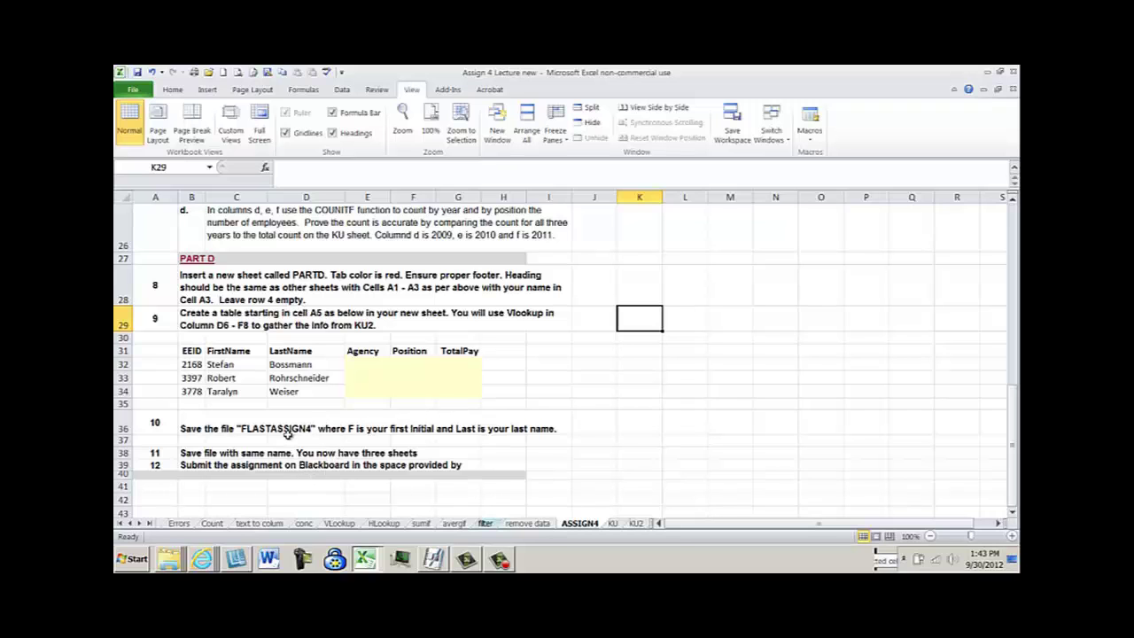
scroll(1010, 418, "up", 8)
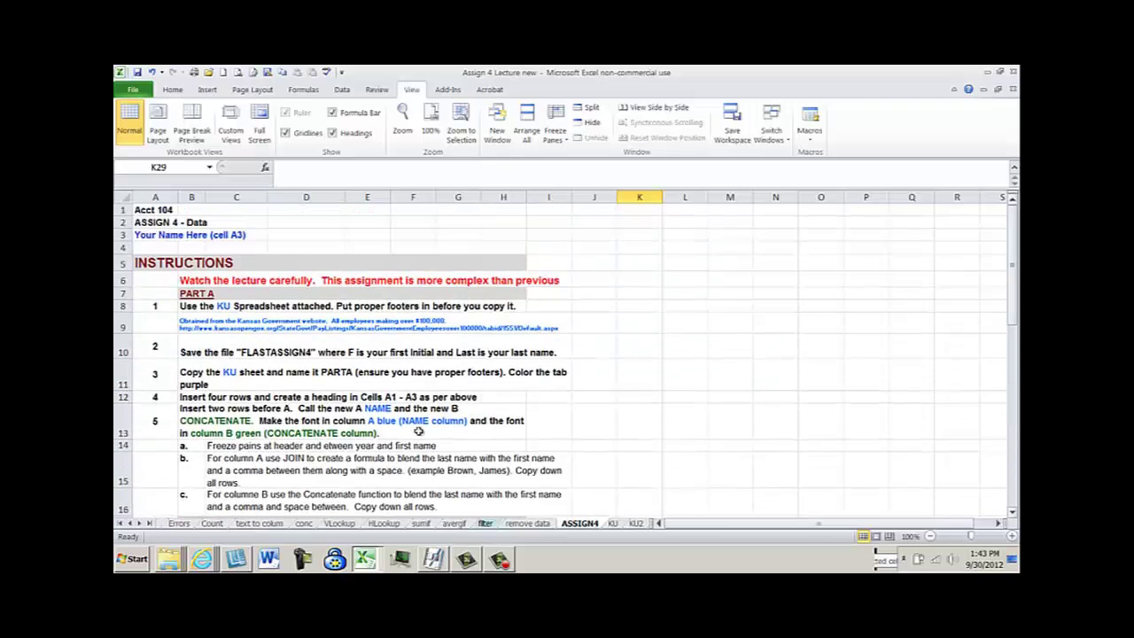
- Return to the Lecture sheet and review its topic list from the first topic, Function Tab
left_click(169, 524)
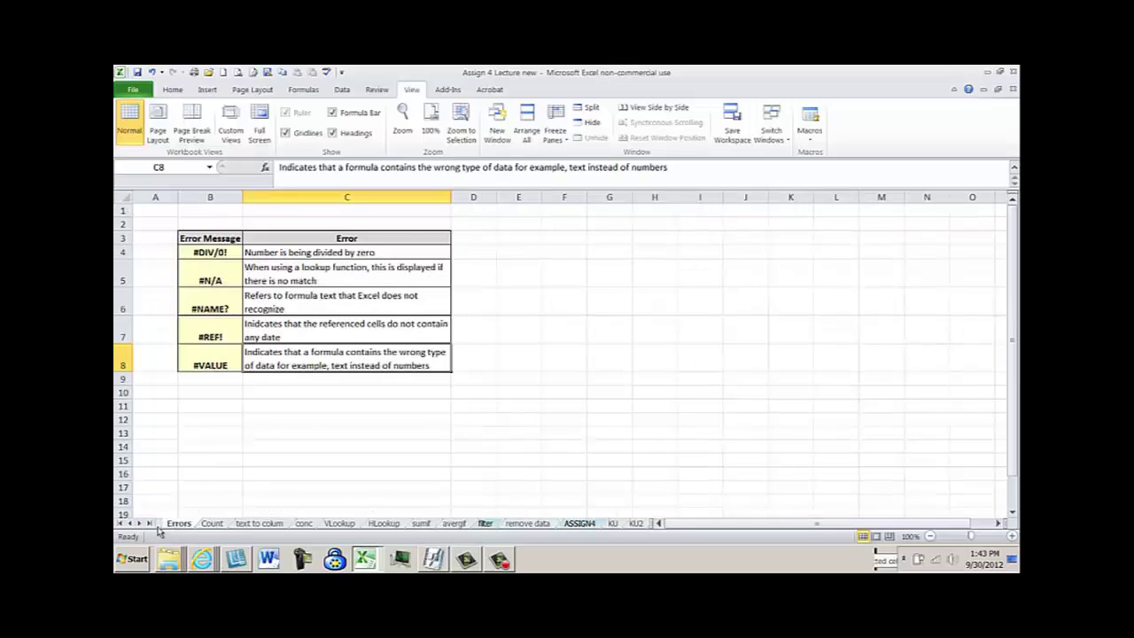
left_click(128, 523)
left_click(172, 523)
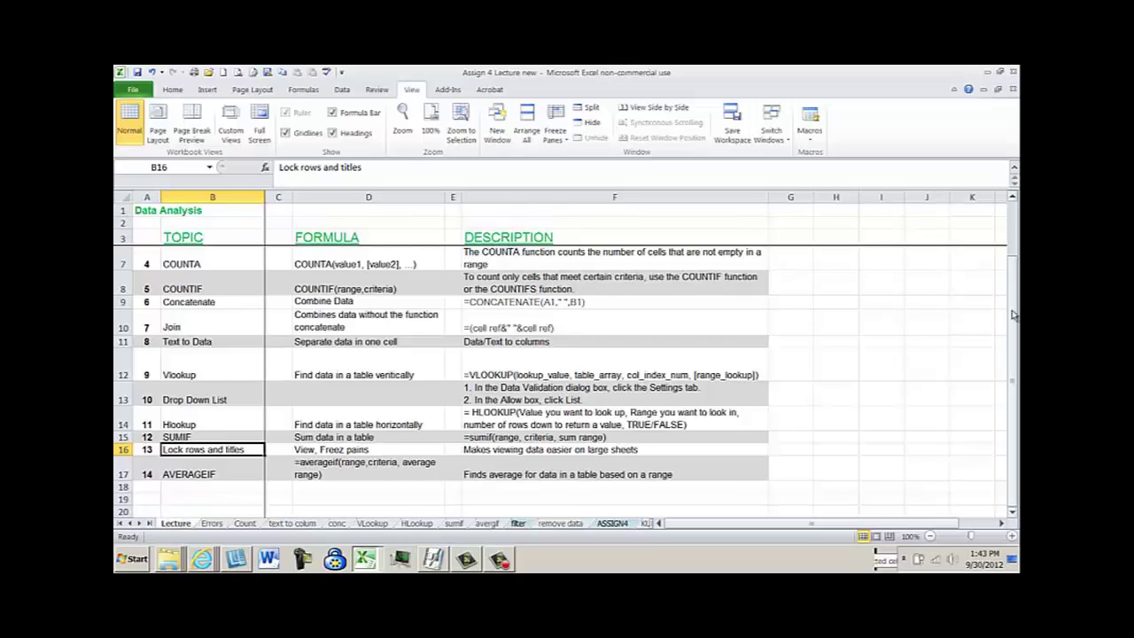
left_click_drag(1015, 323, 1014, 306)
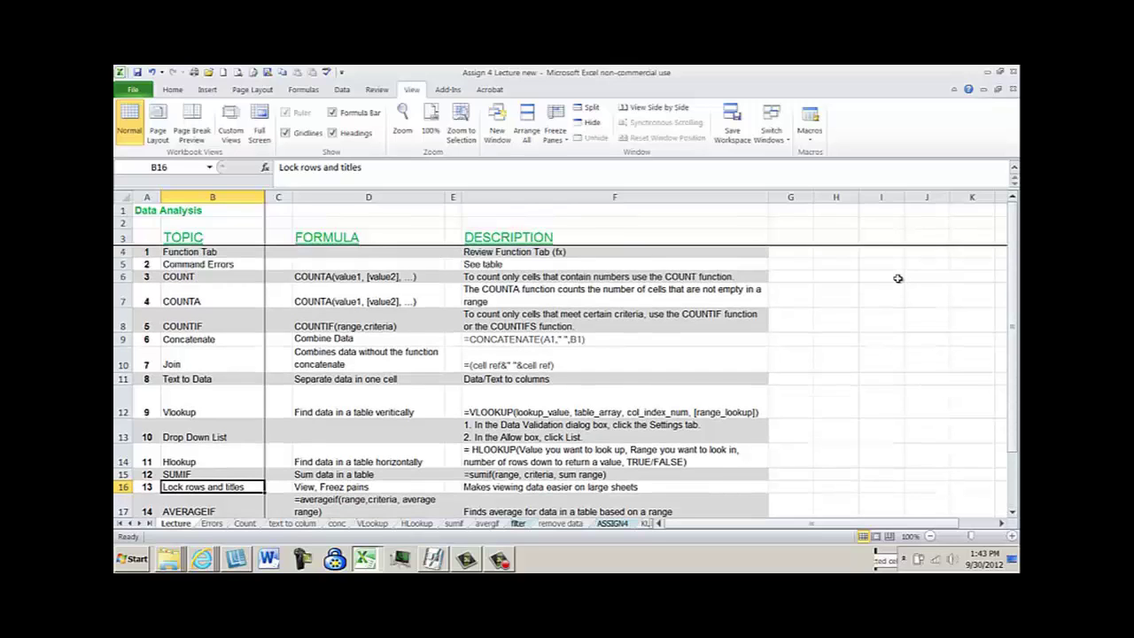